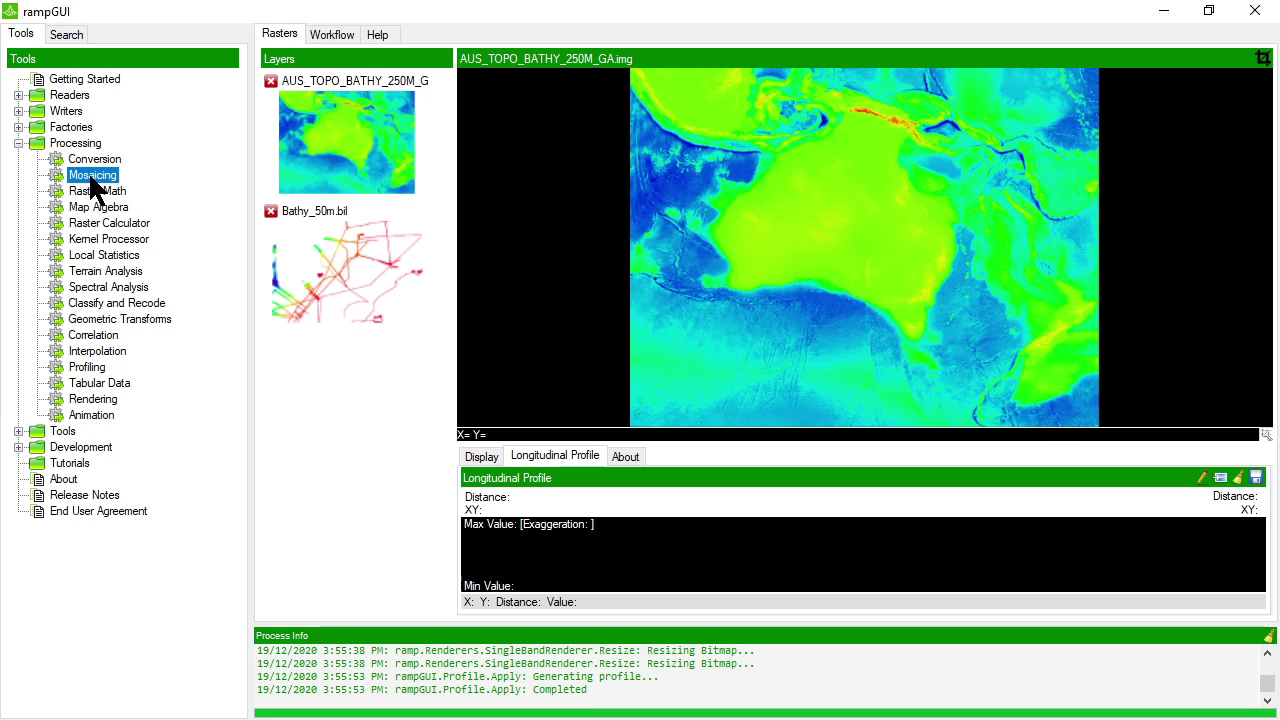
Review the parameters of the Mosaic Folder of Raster Files and Mosaic In-Memory Rasters methods without running either.
{"action": "double_click", "coordinate": [88, 171]}
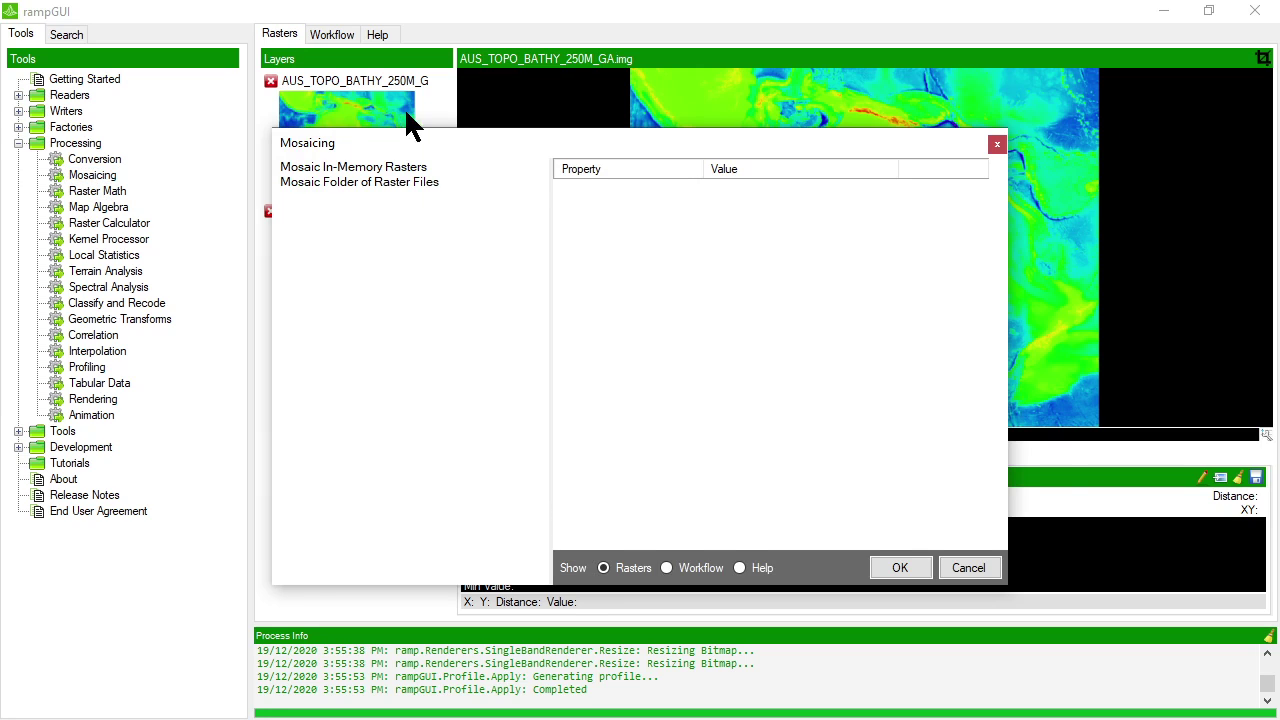
{"action": "left_click", "coordinate": [425, 170]}
{"action": "left_click", "coordinate": [421, 180]}
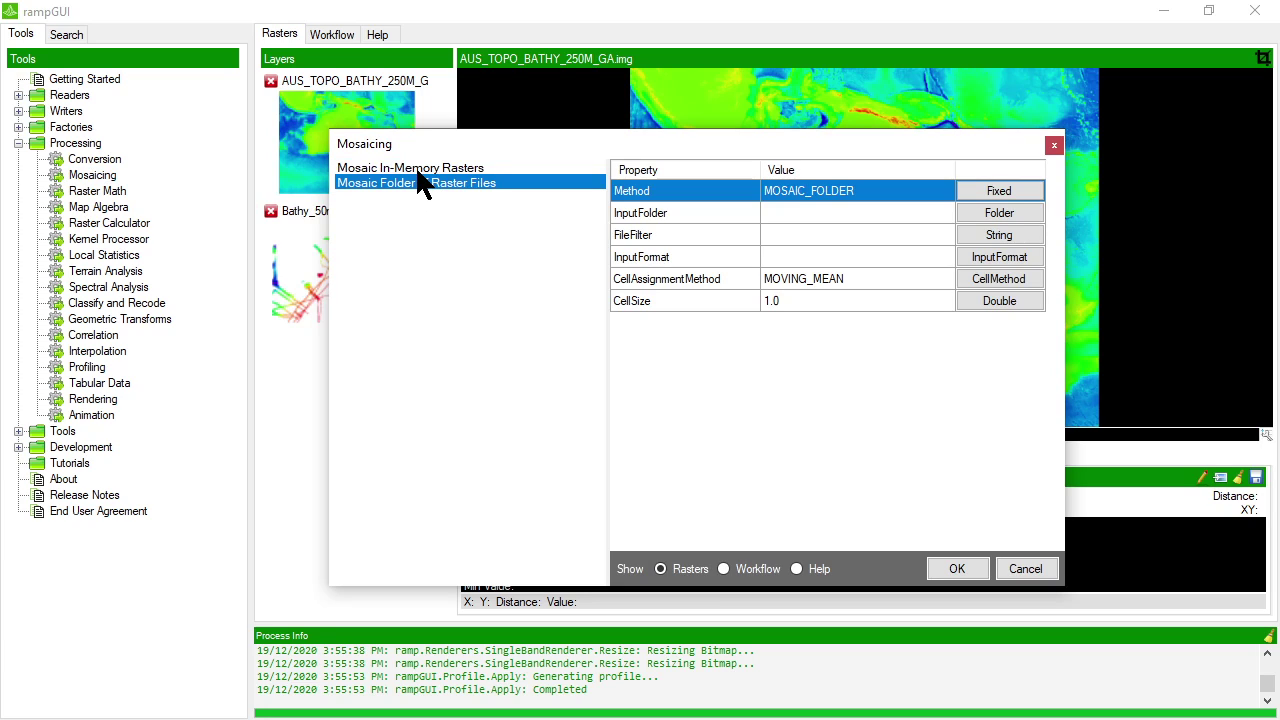
{"action": "left_click", "coordinate": [417, 168]}
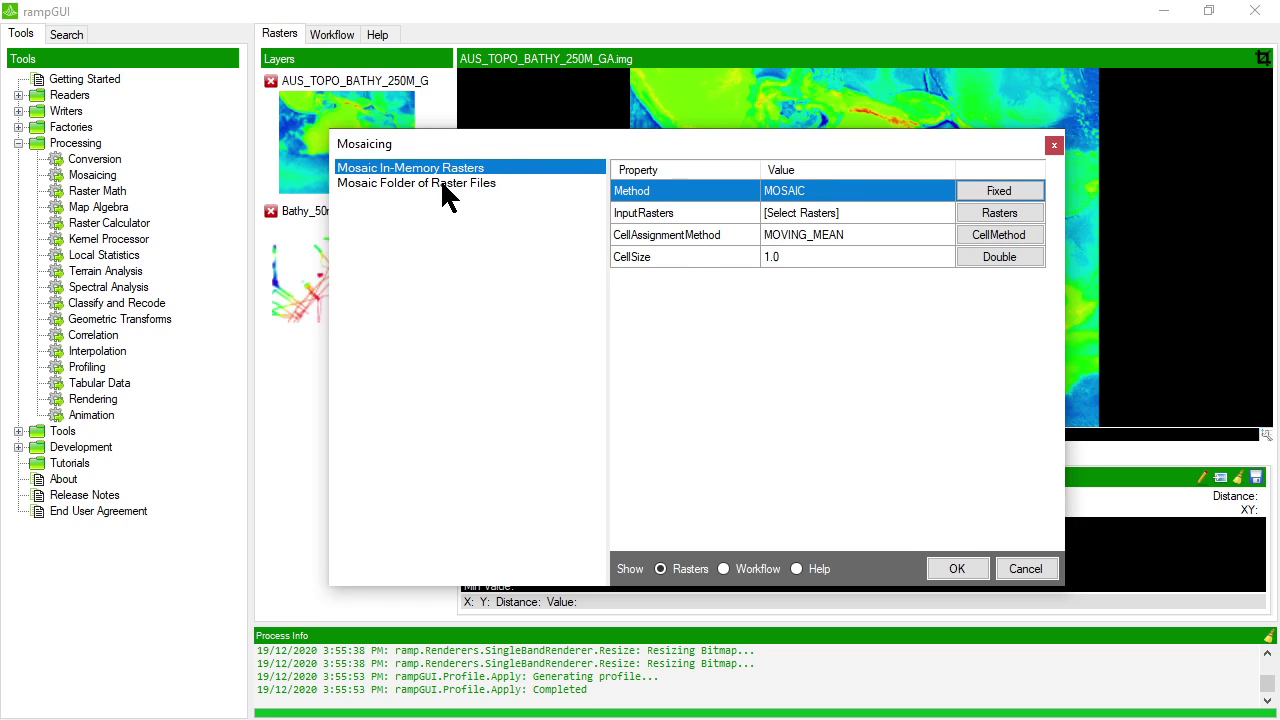
{"action": "left_click", "coordinate": [1022, 572]}
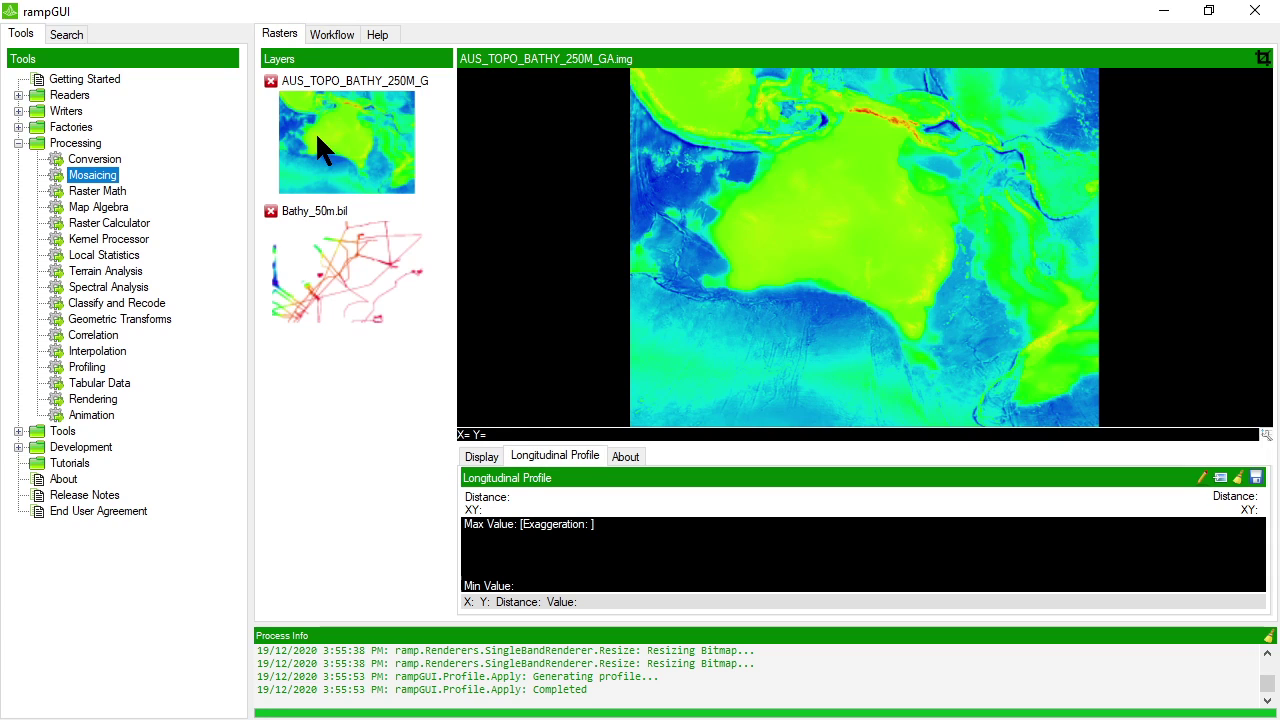
Assign the SCM-Oleron (Topography) colour palette to AUS_TOPO_BATHY_250M_GA.img and set the render method to User Defined Split Points.
{"action": "left_click", "coordinate": [483, 459]}
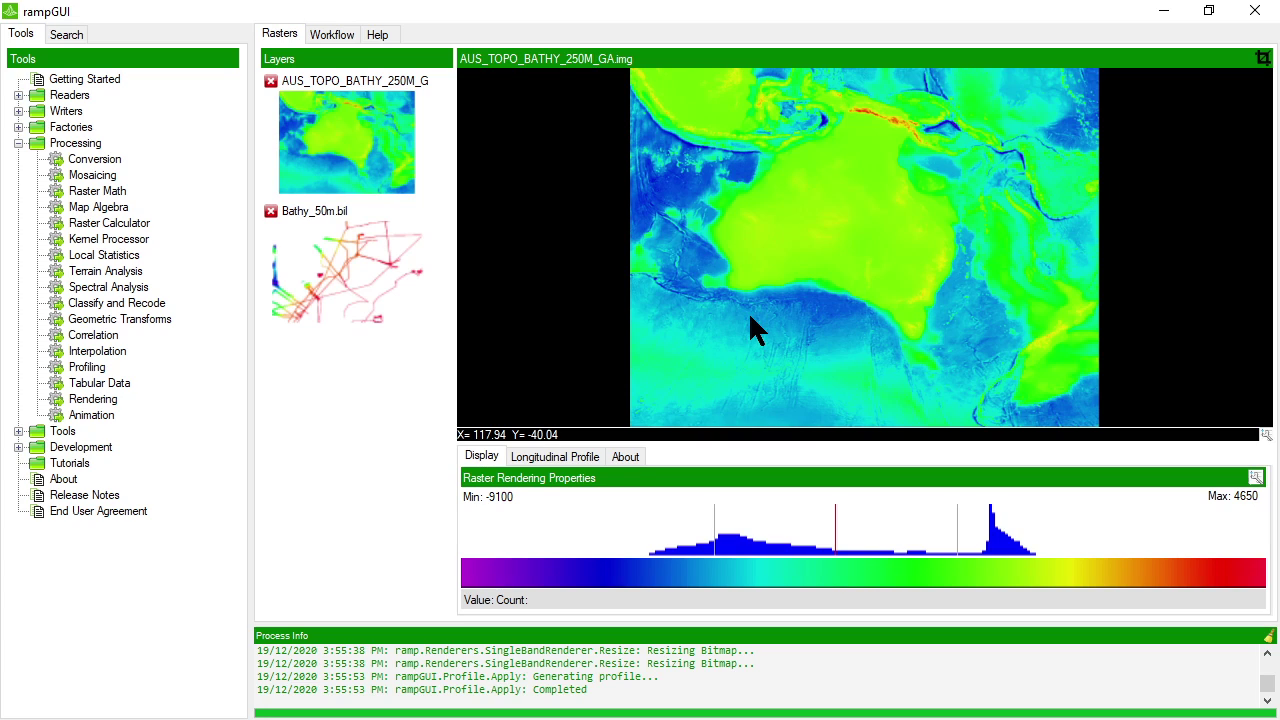
{"action": "left_click", "coordinate": [1255, 477]}
{"action": "left_click", "coordinate": [695, 198]}
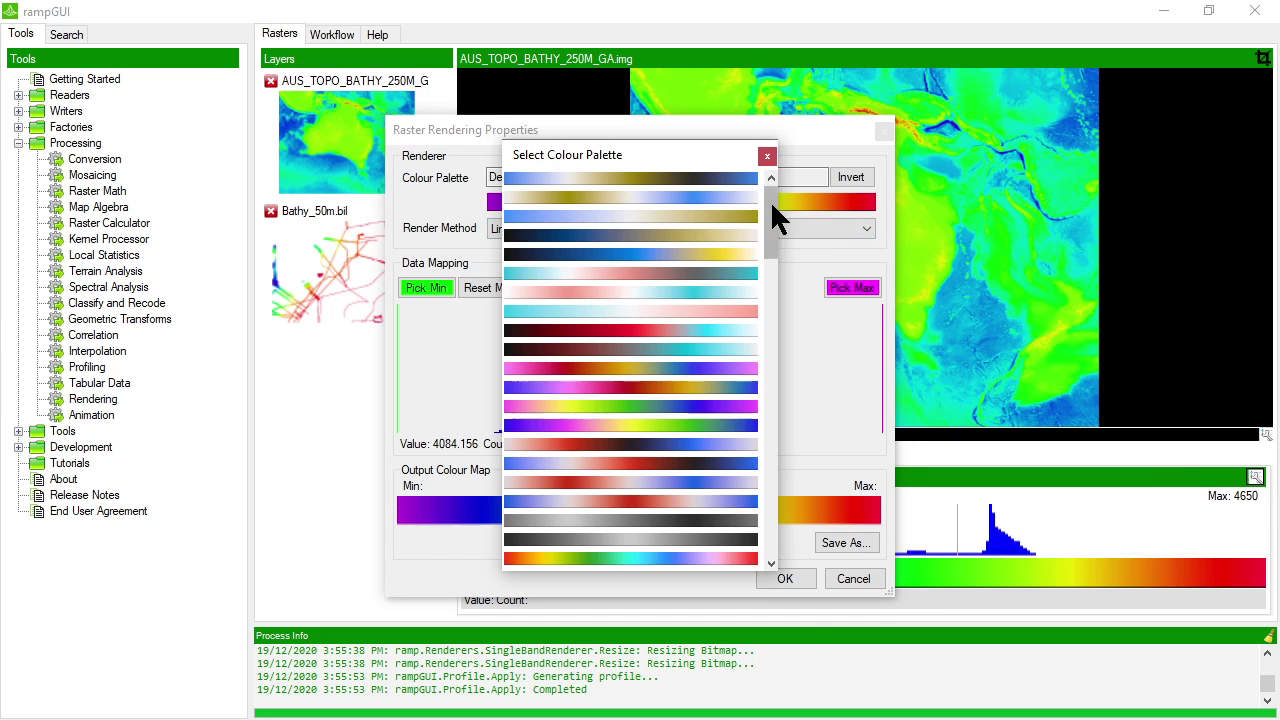
{"action": "left_click_drag", "start_coordinate": [770, 200], "coordinate": [755, 510]}
{"action": "scroll", "coordinate": [686, 480], "scroll_direction": "up", "scroll_amount": 5}
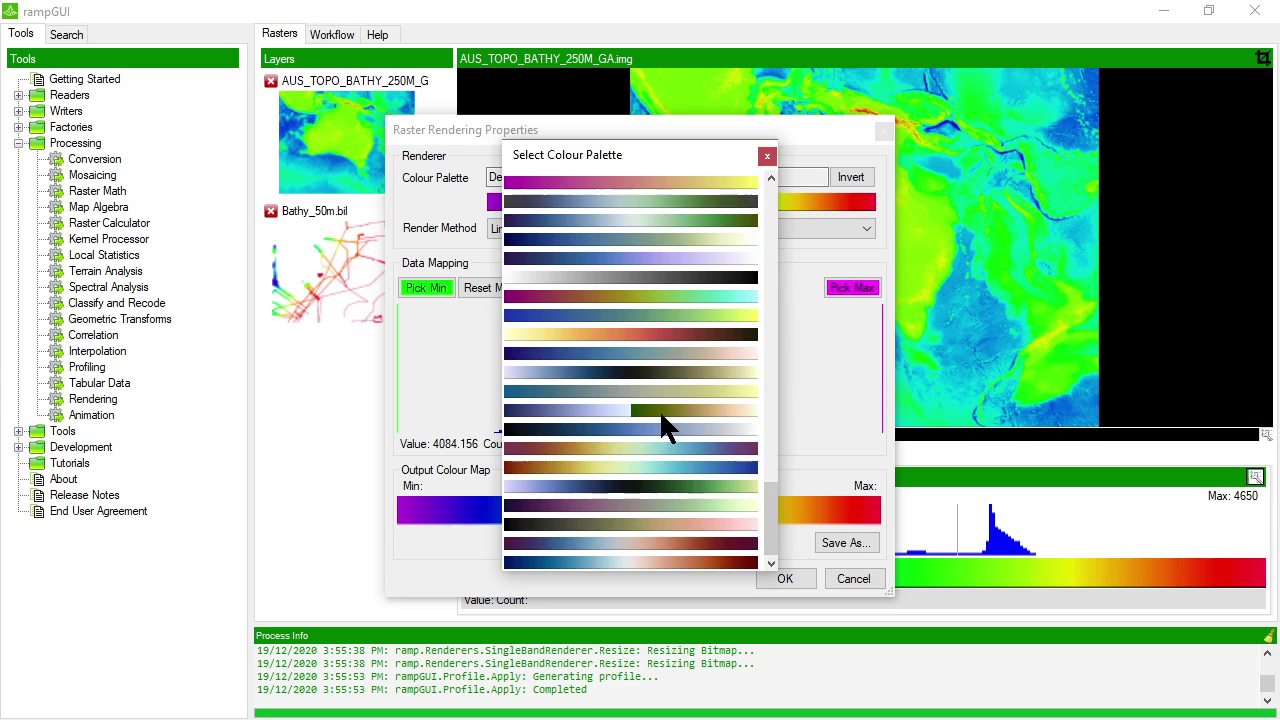
{"action": "left_click", "coordinate": [660, 425]}
{"action": "left_click", "coordinate": [542, 226]}
{"action": "left_click", "coordinate": [561, 249]}
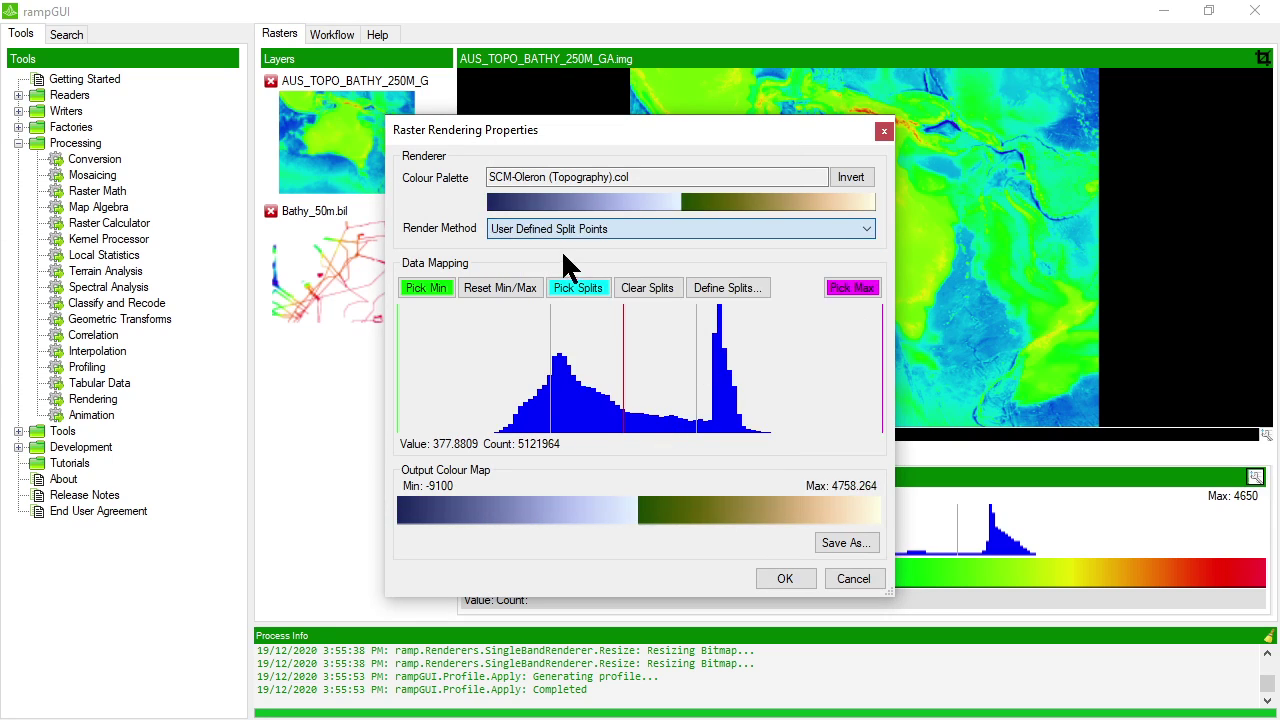
Define a single fixed rendering split at value 0 for the topography raster.
{"action": "left_click", "coordinate": [727, 288]}
{"action": "left_click", "coordinate": [475, 341]}
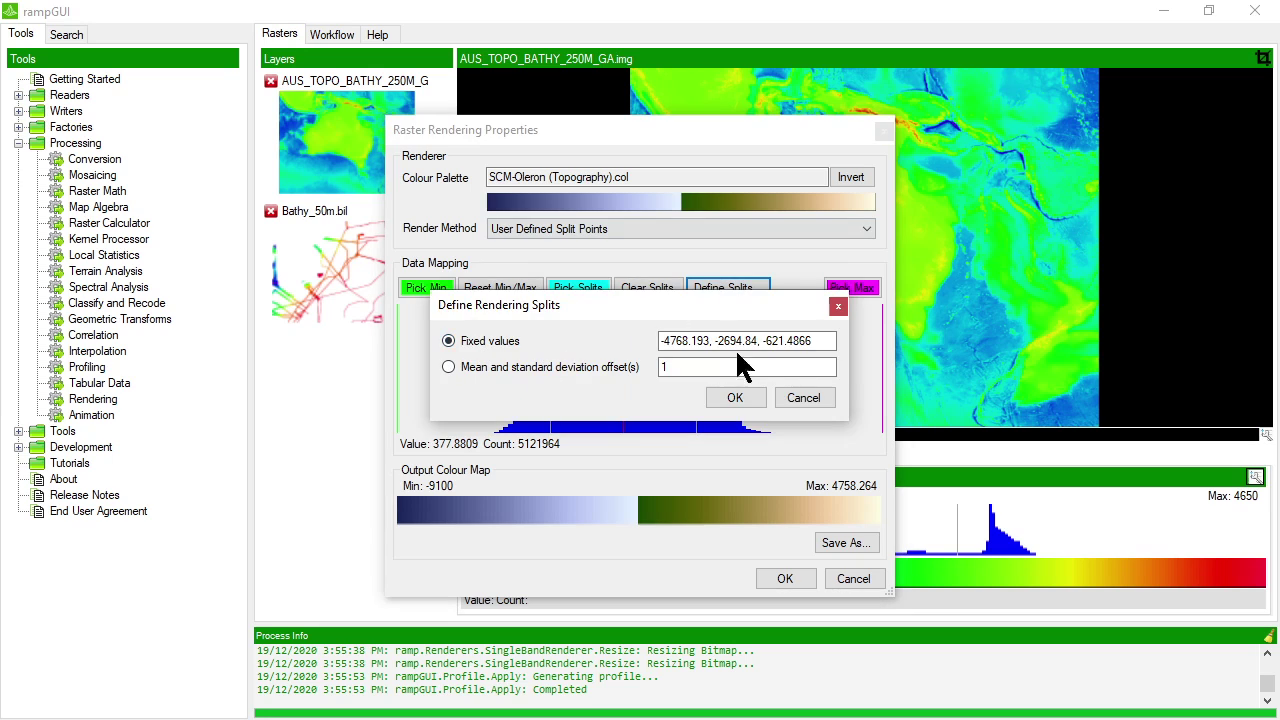
{"action": "left_click", "coordinate": [823, 341]}
{"action": "left_click_drag", "start_coordinate": [823, 341], "coordinate": [586, 337]}
{"action": "type", "text": "0"}
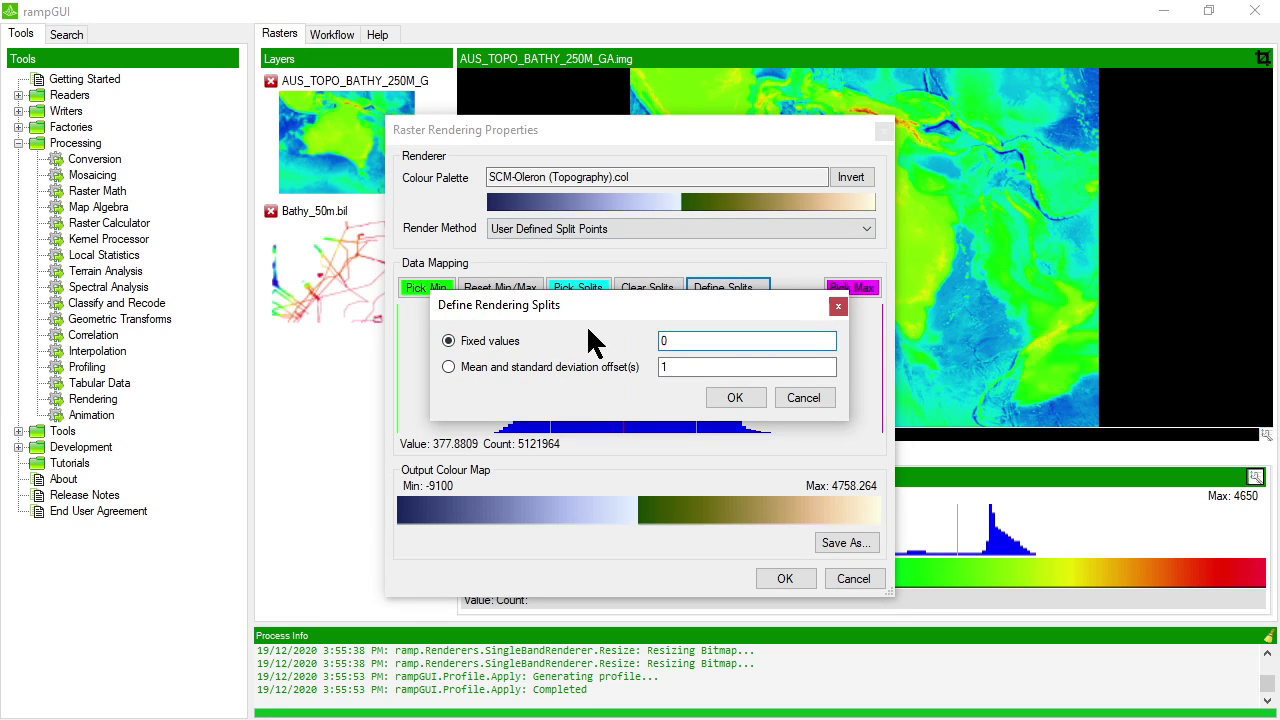
{"action": "left_click", "coordinate": [735, 398]}
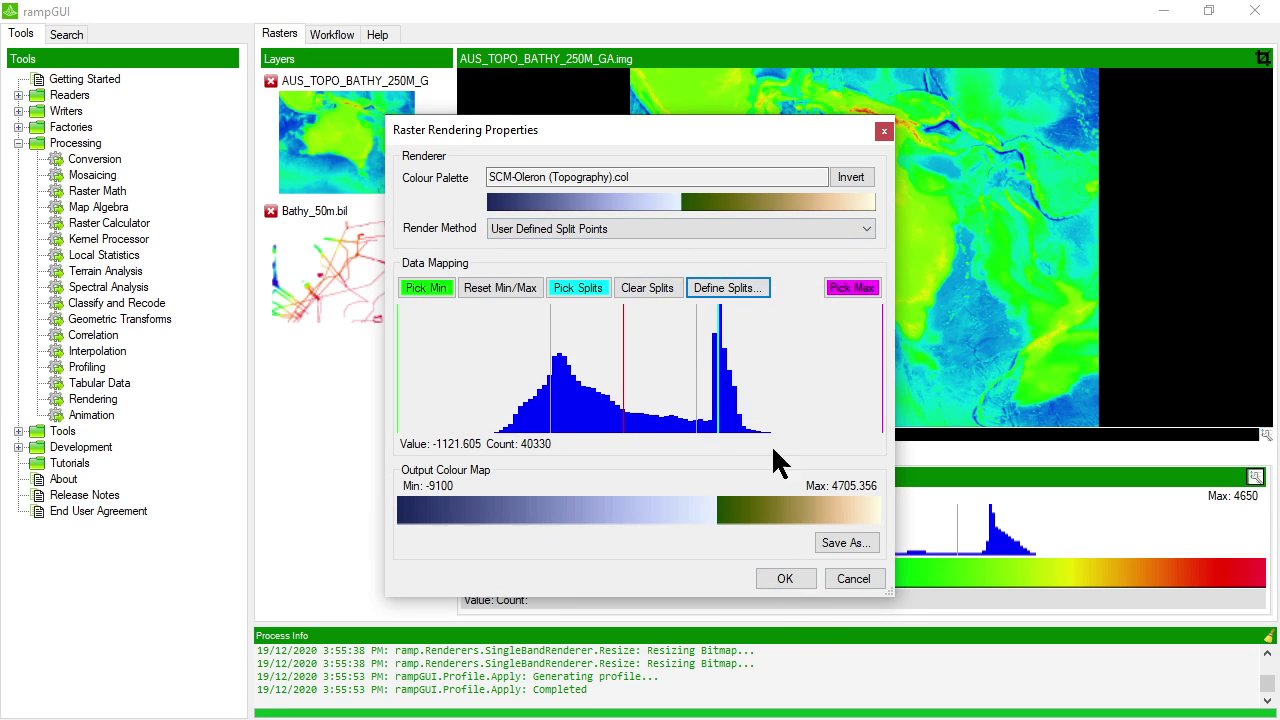
Redefine the rendering splits as a single fixed value of 10 and apply the rendering to the raster.
{"action": "left_click", "coordinate": [731, 291]}
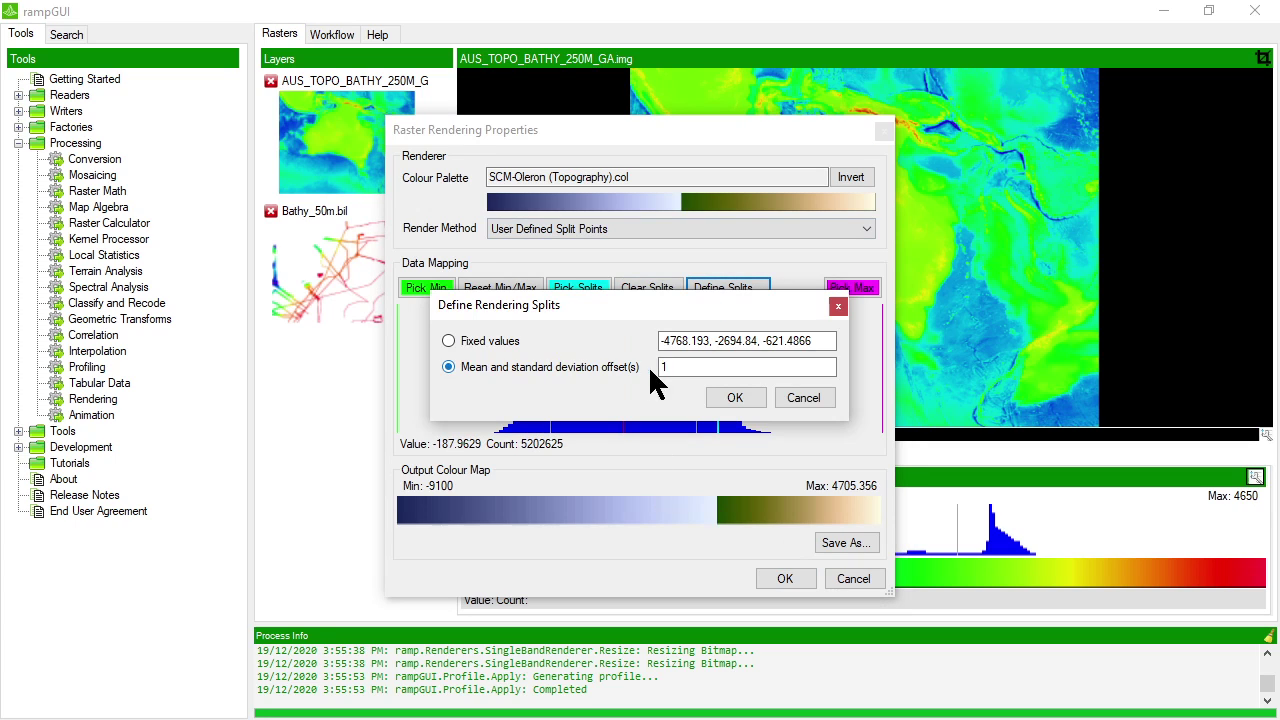
{"action": "left_click", "coordinate": [490, 342]}
{"action": "left_click_drag", "start_coordinate": [836, 340], "coordinate": [534, 341]}
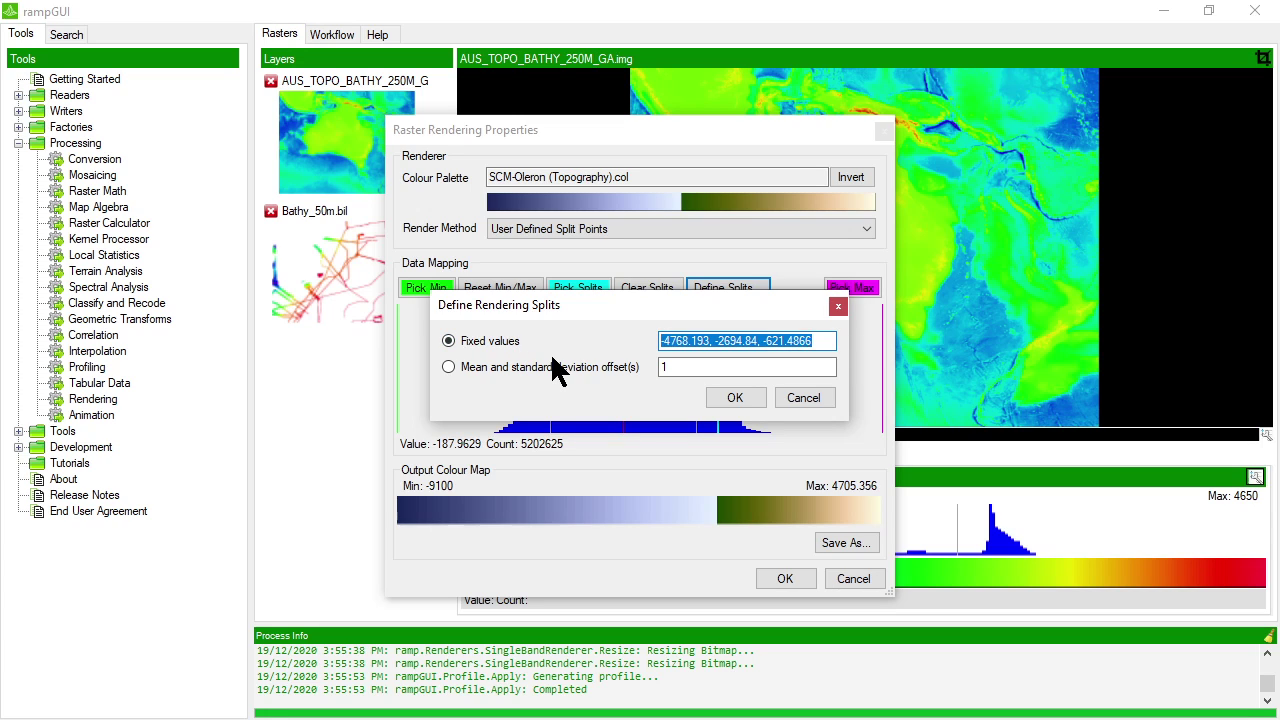
{"action": "type", "text": "10"}
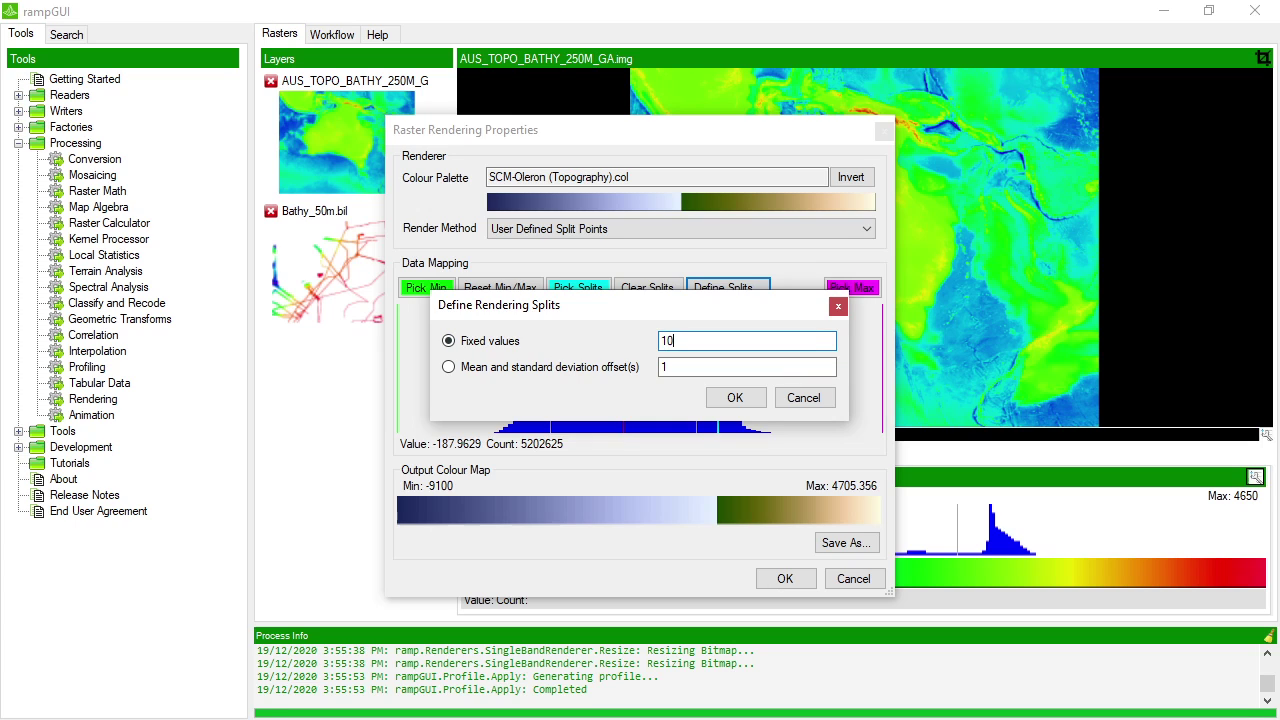
{"action": "left_click", "coordinate": [740, 398]}
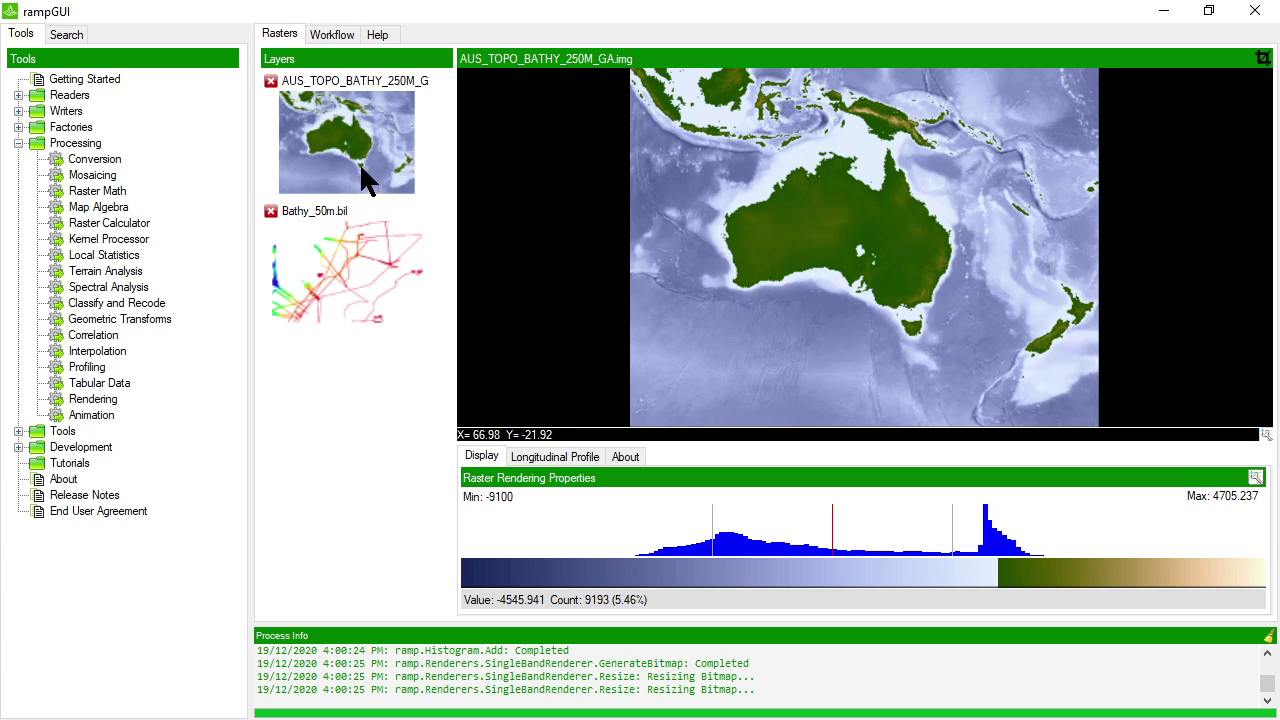
Clip Bathy_50m.bil to a small rectangle around the isolated survey patch, ending near X 121.95, Y -14.96, and display the clip.
{"action": "left_click", "coordinate": [356, 272]}
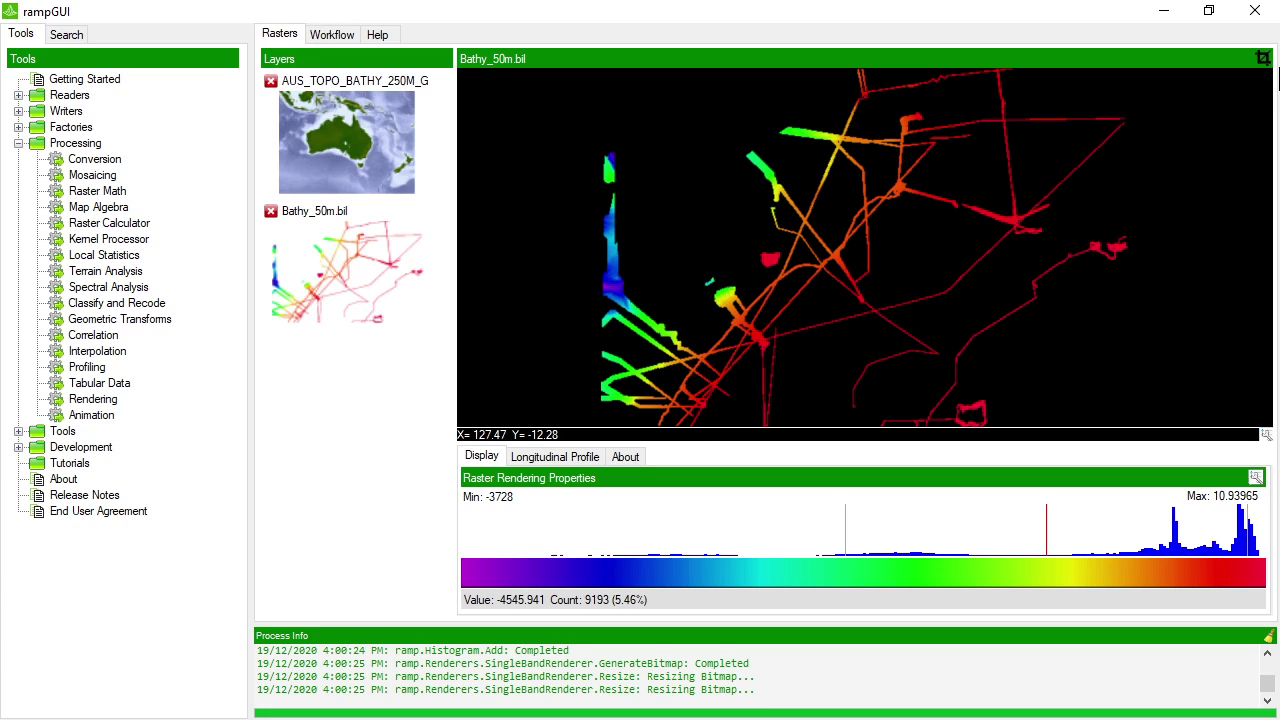
{"action": "left_click_drag", "start_coordinate": [691, 272], "coordinate": [778, 331]}
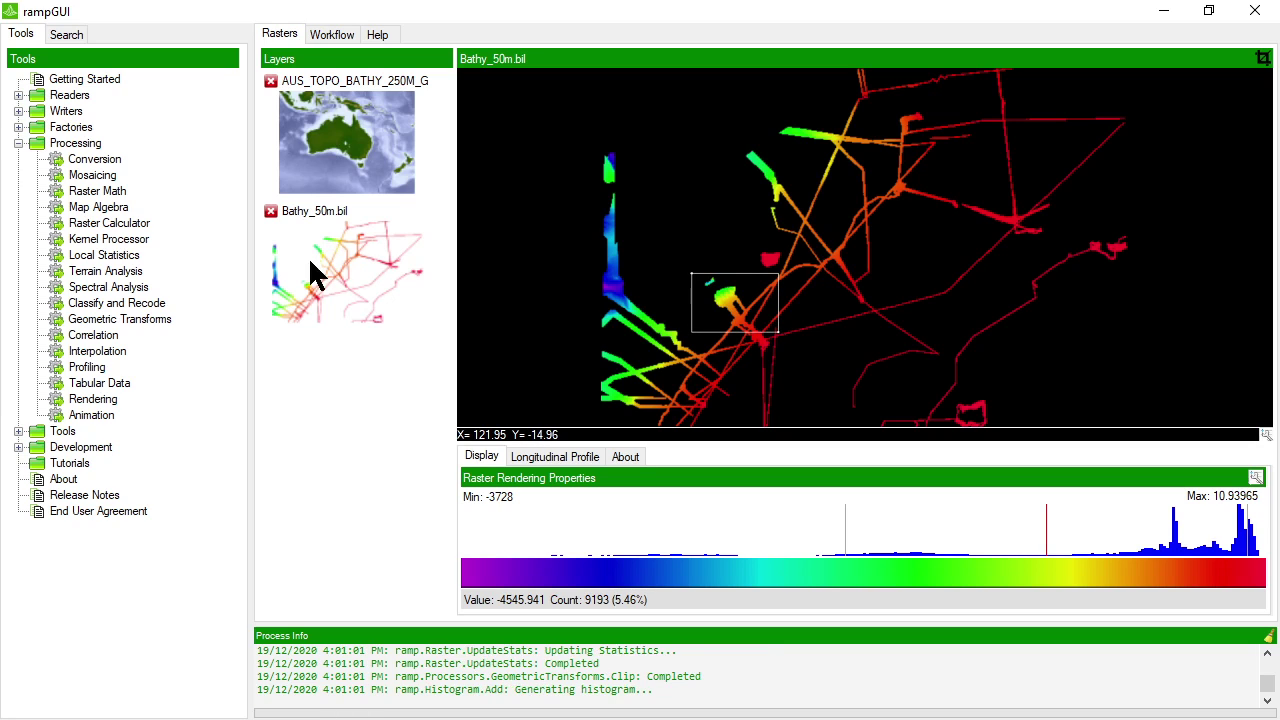
{"action": "right_click", "coordinate": [338, 400]}
{"action": "left_click", "coordinate": [364, 403]}
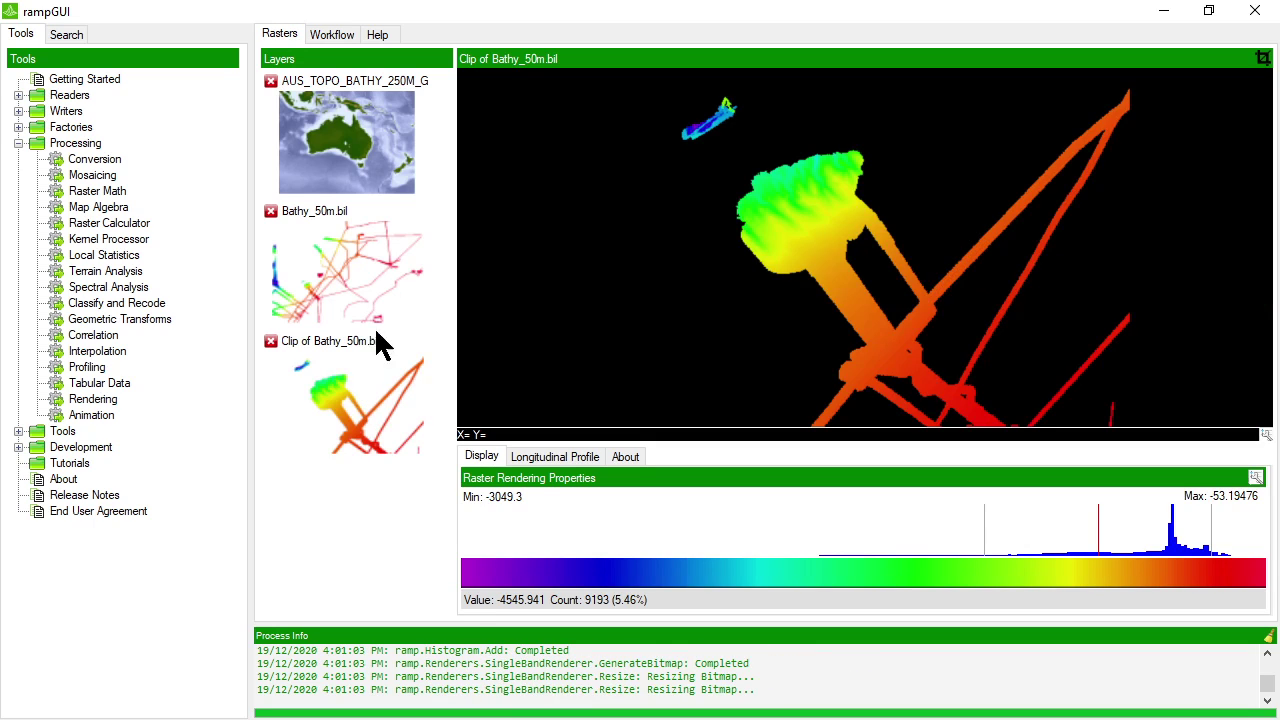
Set up Clip Raster to Extents of another Raster with AUS_TOPO_BATHY_250M_GA.img as the input raster.
{"action": "left_click", "coordinate": [346, 138]}
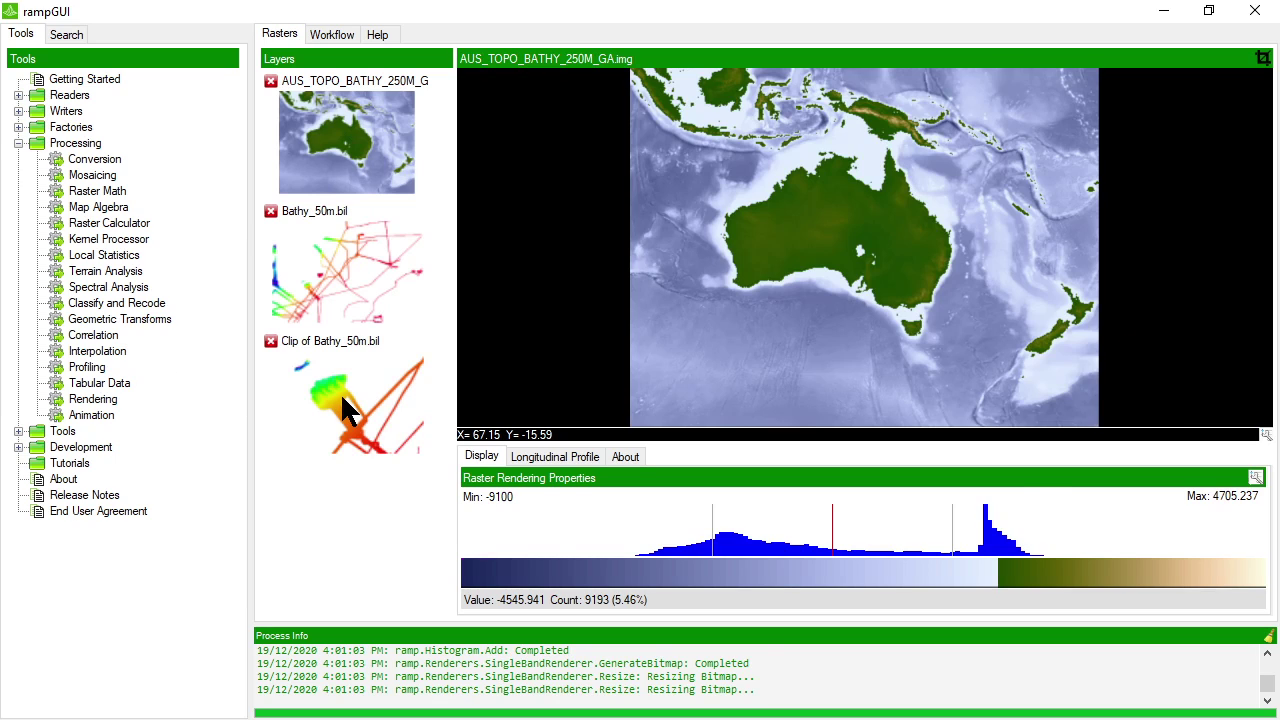
{"action": "left_click", "coordinate": [340, 392]}
{"action": "left_click", "coordinate": [346, 140]}
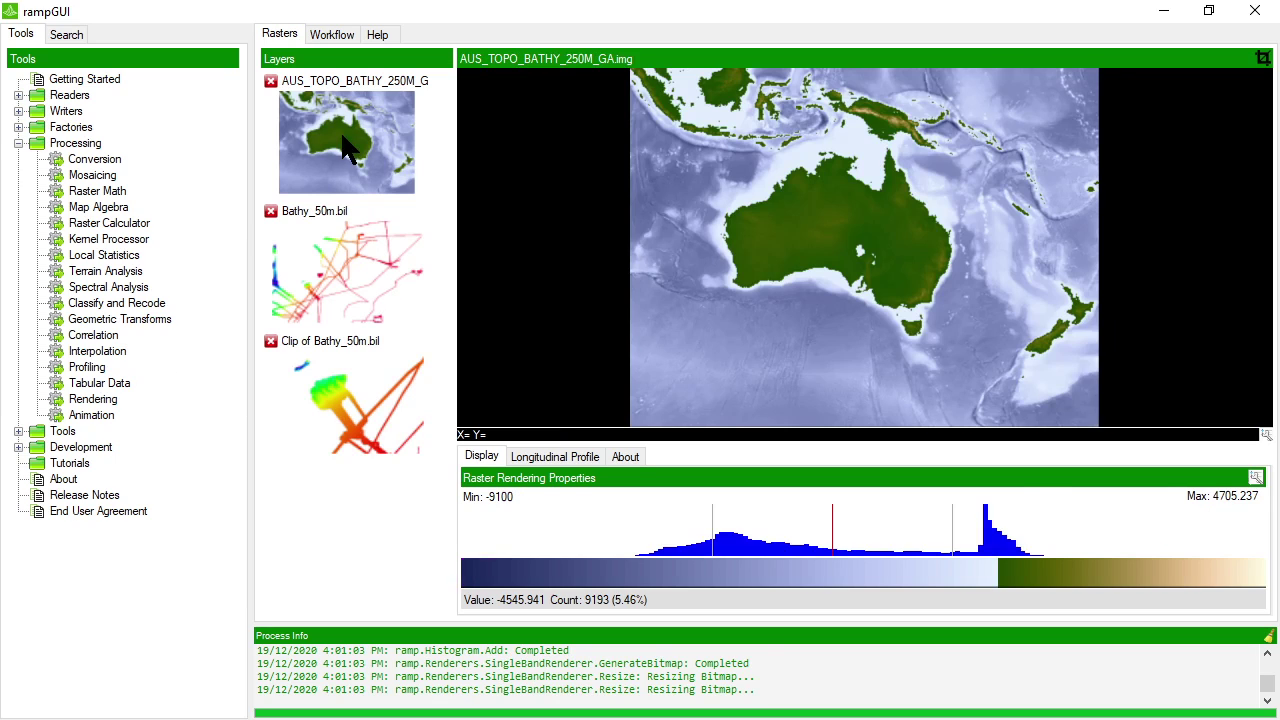
{"action": "double_click", "coordinate": [113, 317]}
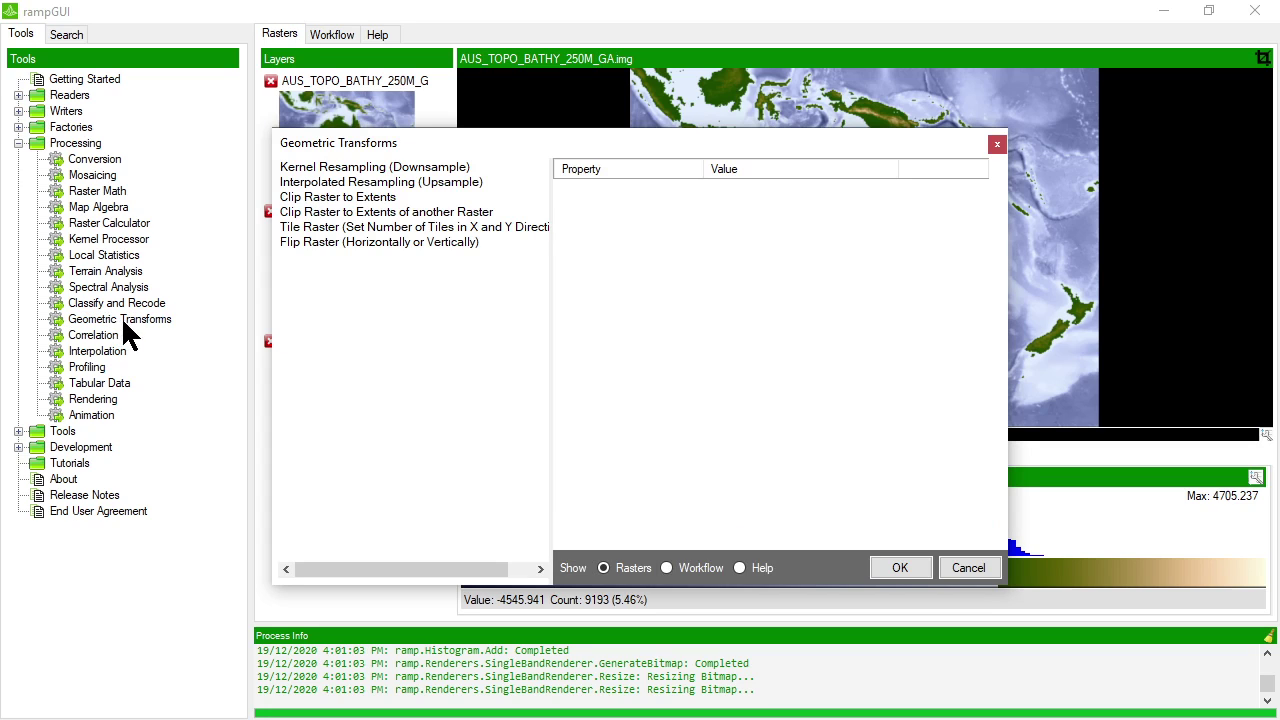
{"action": "left_click", "coordinate": [430, 212]}
{"action": "left_click", "coordinate": [770, 214]}
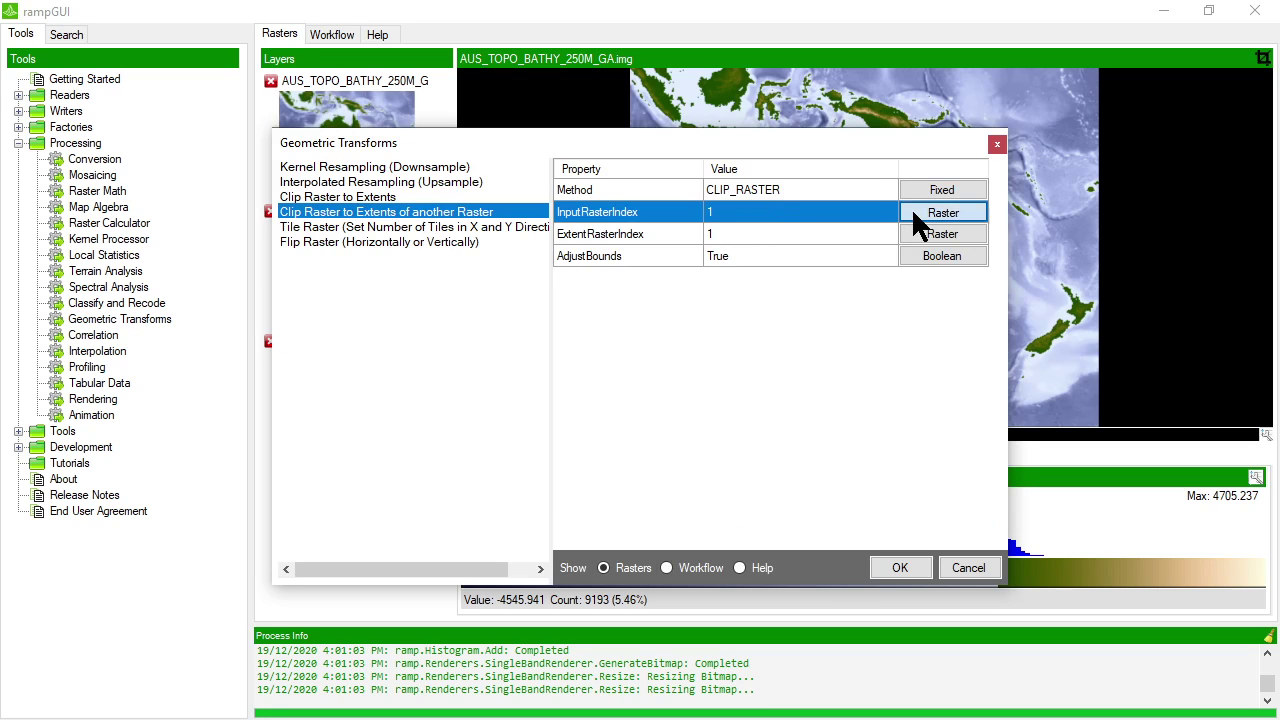
{"action": "left_click", "coordinate": [913, 210]}
{"action": "double_click", "coordinate": [516, 268]}
Use Clip of Bathy_50m.bil as the extent raster, run the clip, and display the resulting clipped topography raster.
{"action": "left_click", "coordinate": [886, 233]}
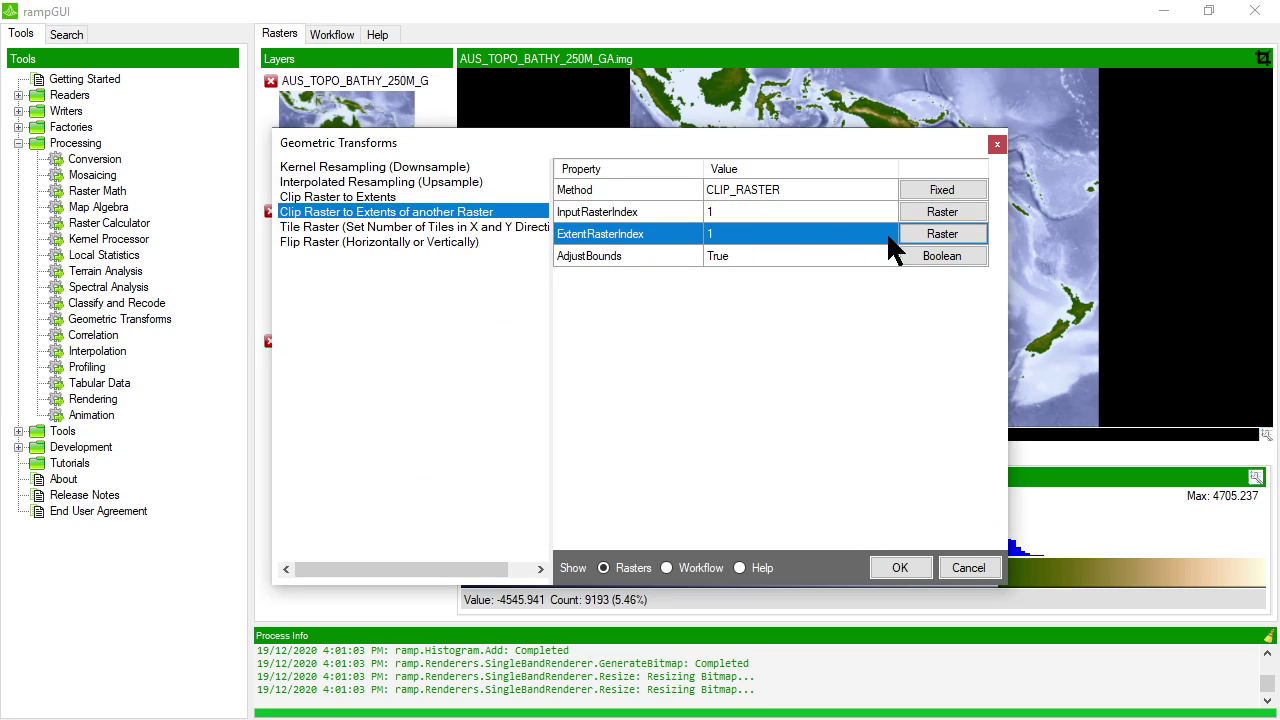
{"action": "left_click", "coordinate": [918, 236]}
{"action": "double_click", "coordinate": [518, 322]}
{"action": "left_click_drag", "start_coordinate": [737, 136], "coordinate": [805, 124]}
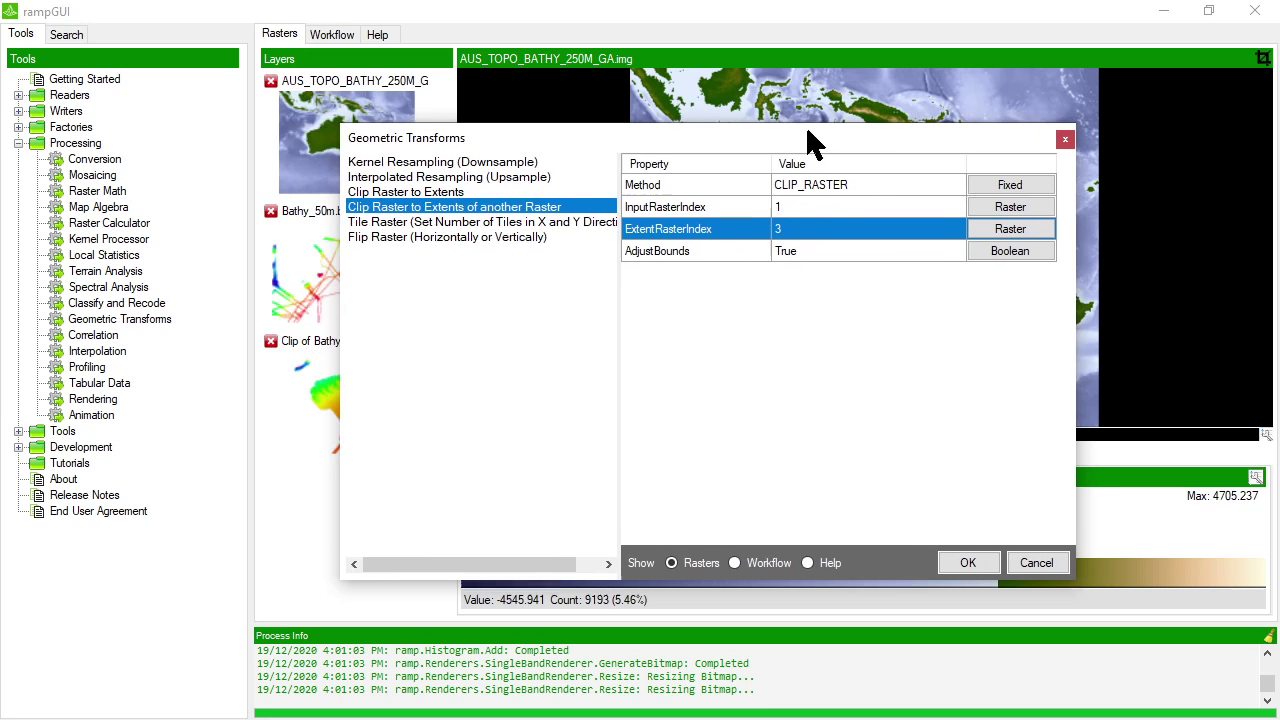
{"action": "left_click", "coordinate": [975, 557]}
{"action": "left_click", "coordinate": [346, 529]}
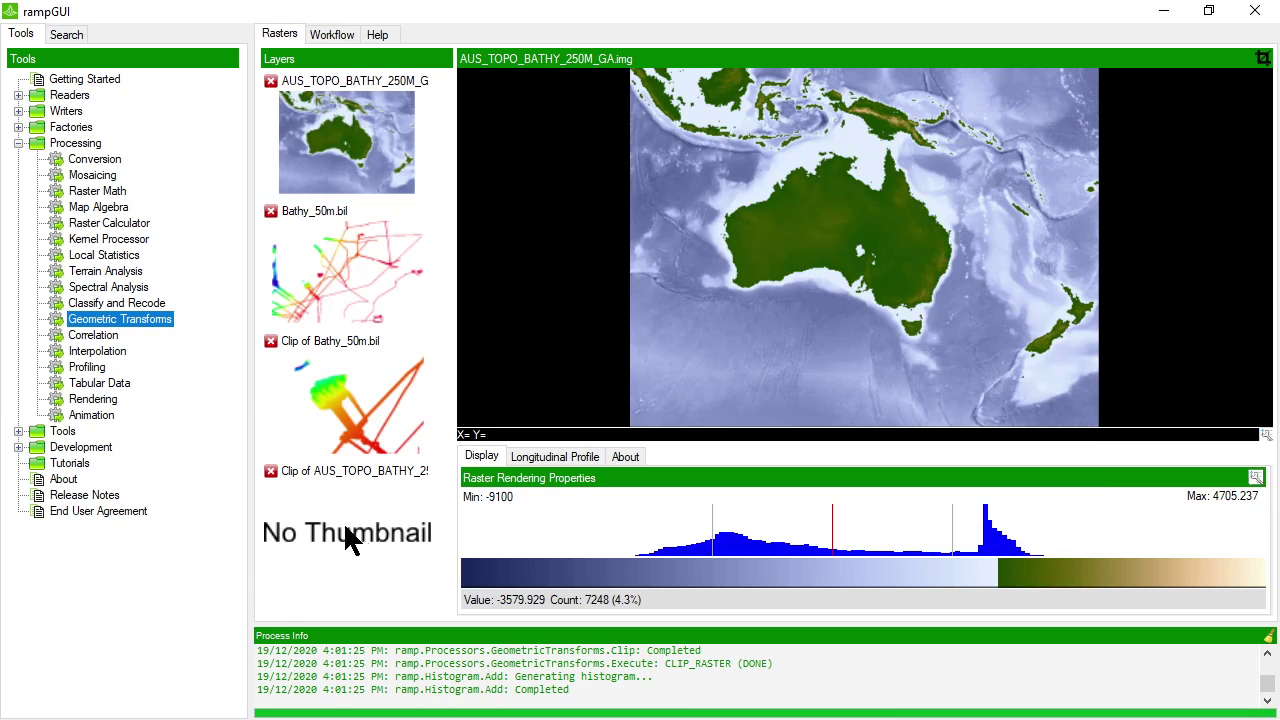
{"action": "right_click", "coordinate": [352, 532]}
{"action": "left_click", "coordinate": [384, 542]}
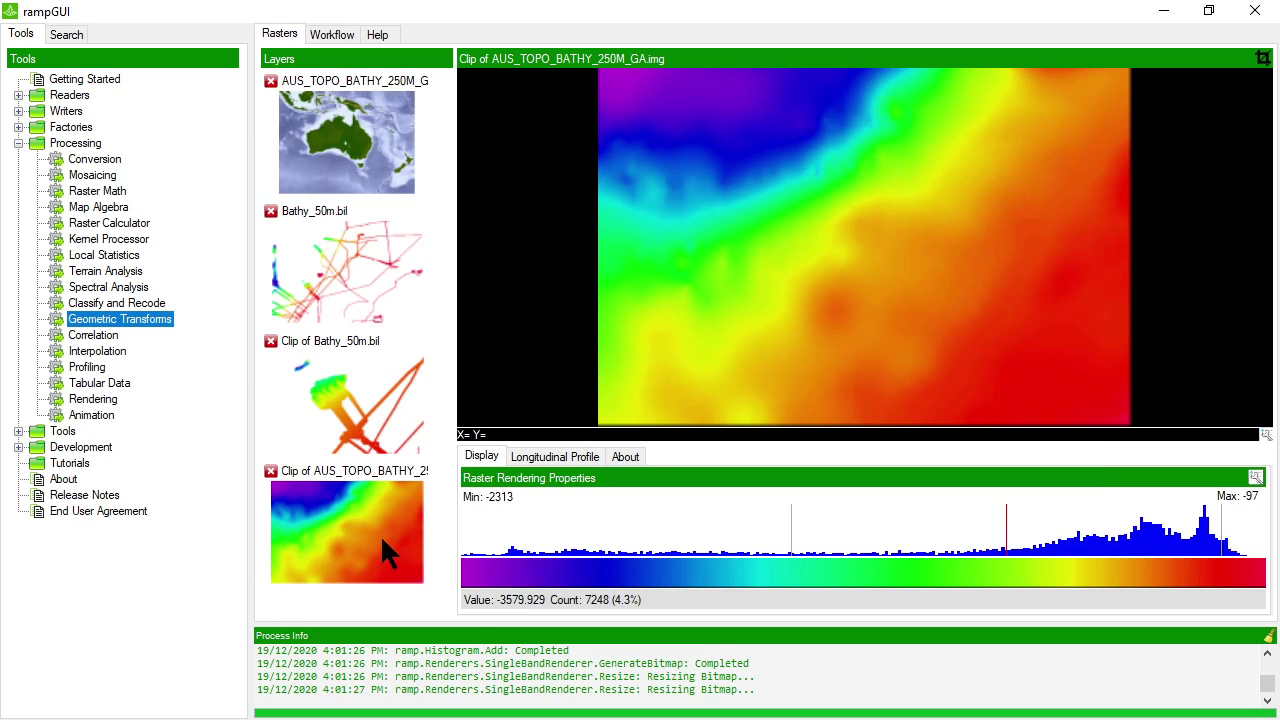
Compare the coverage and detail of the clipped Bathy_50m raster with the clipped AUS_TOPO_BATHY raster.
{"action": "left_click", "coordinate": [359, 403]}
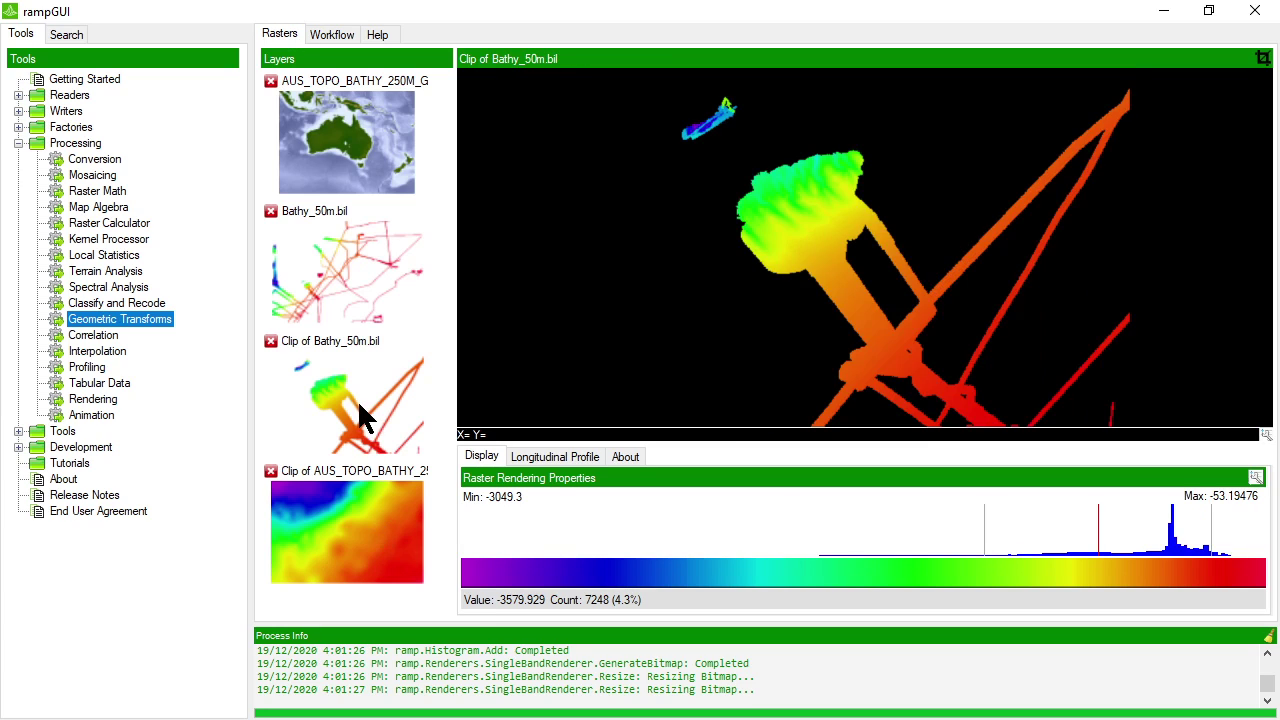
{"action": "left_click", "coordinate": [358, 555]}
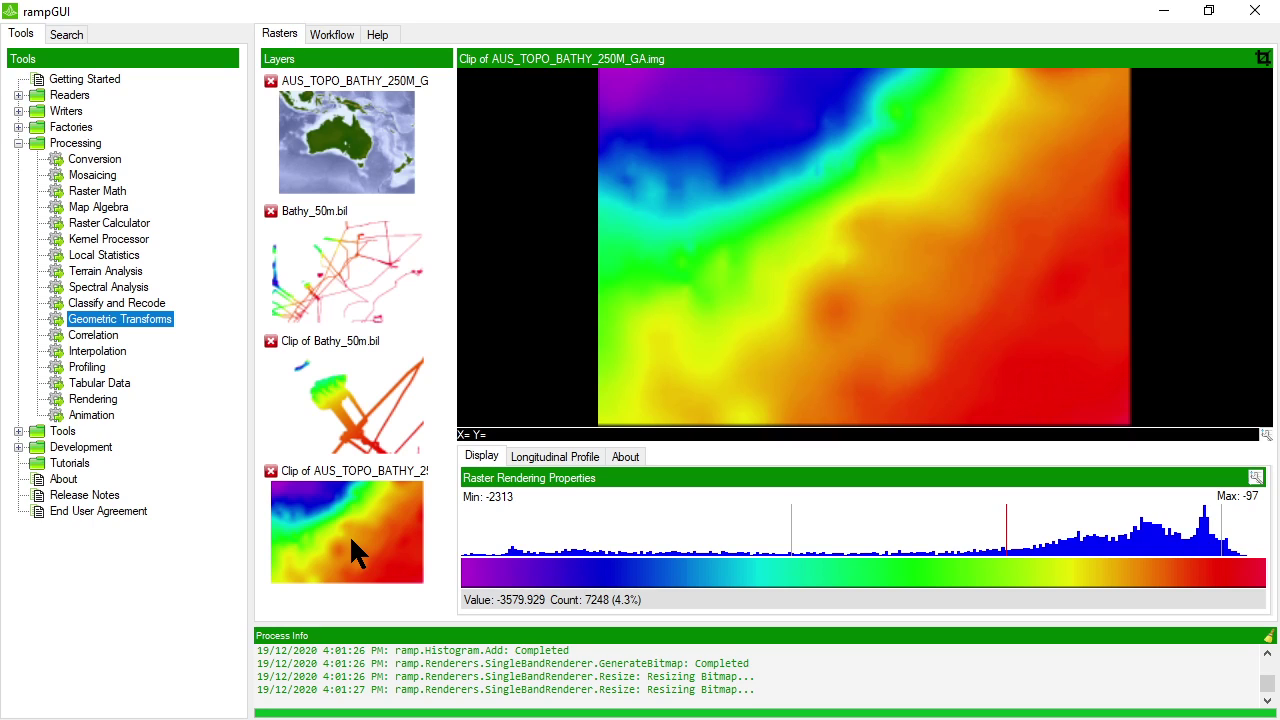
{"action": "left_click", "coordinate": [349, 428]}
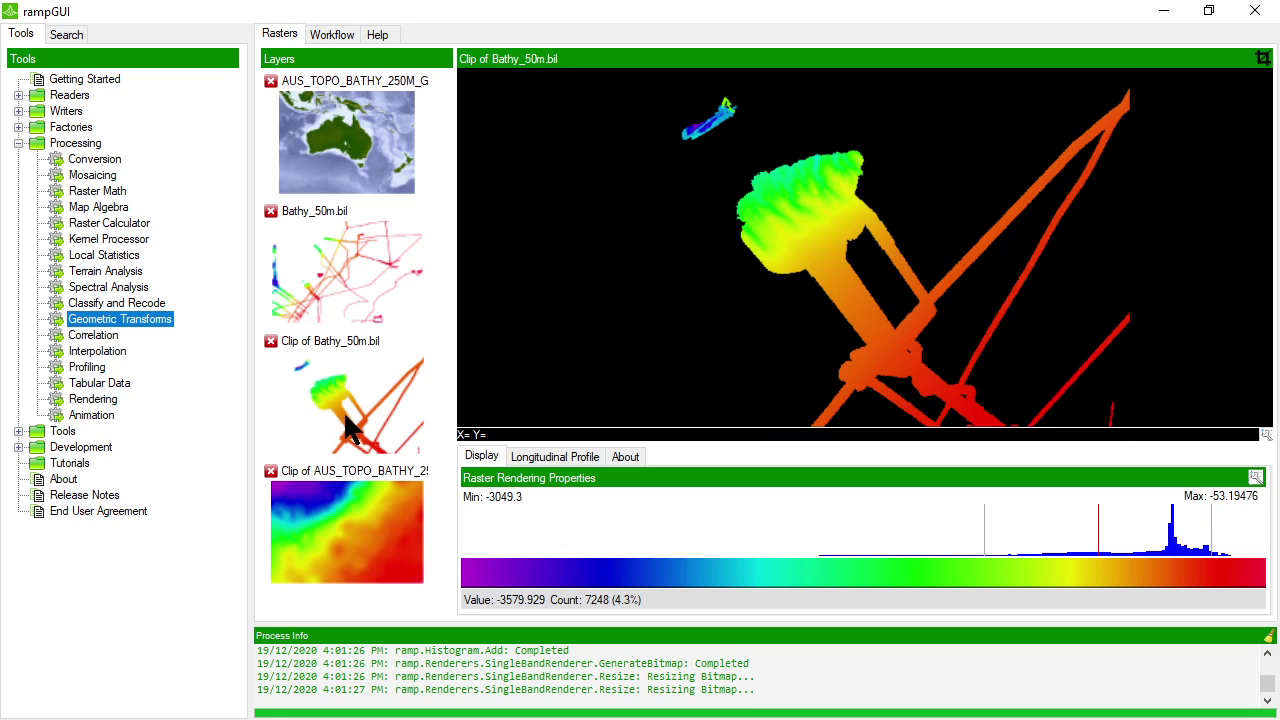
{"action": "left_click", "coordinate": [350, 521]}
{"action": "left_click", "coordinate": [344, 392]}
{"action": "double_click", "coordinate": [85, 177]}
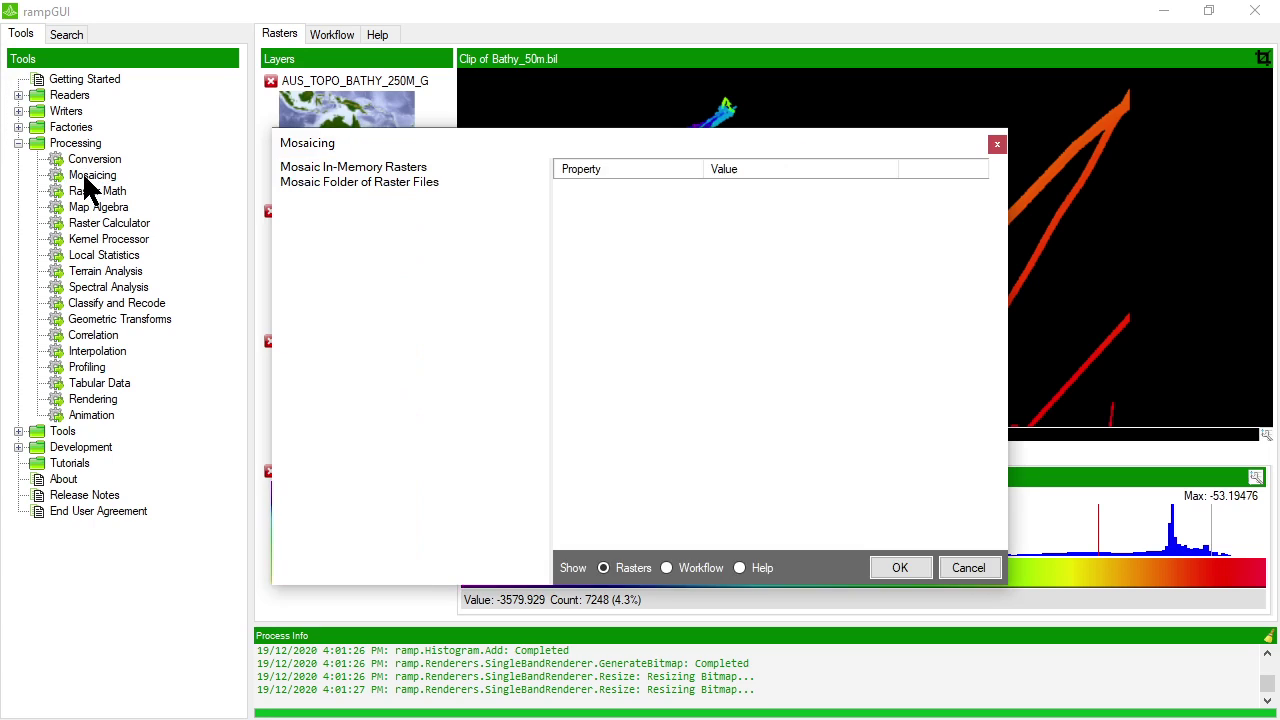
{"action": "left_click_drag", "start_coordinate": [282, 131], "coordinate": [362, 195]}
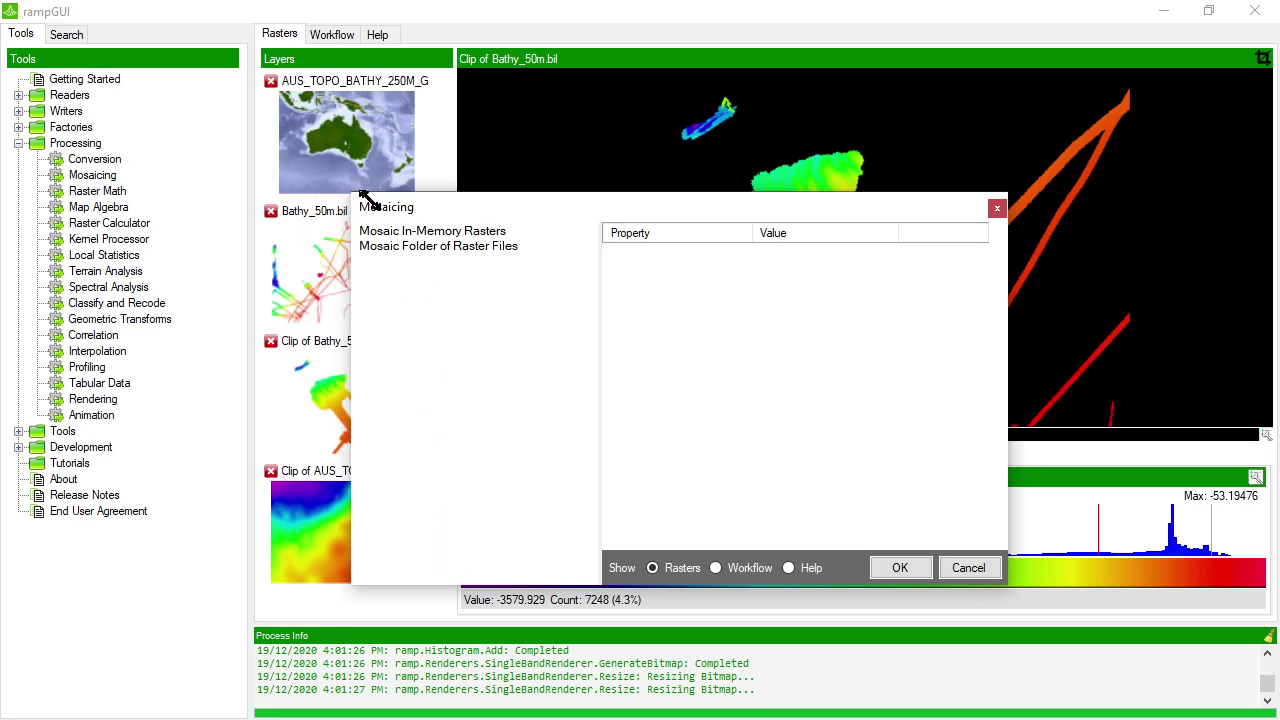
{"action": "left_click", "coordinate": [428, 235]}
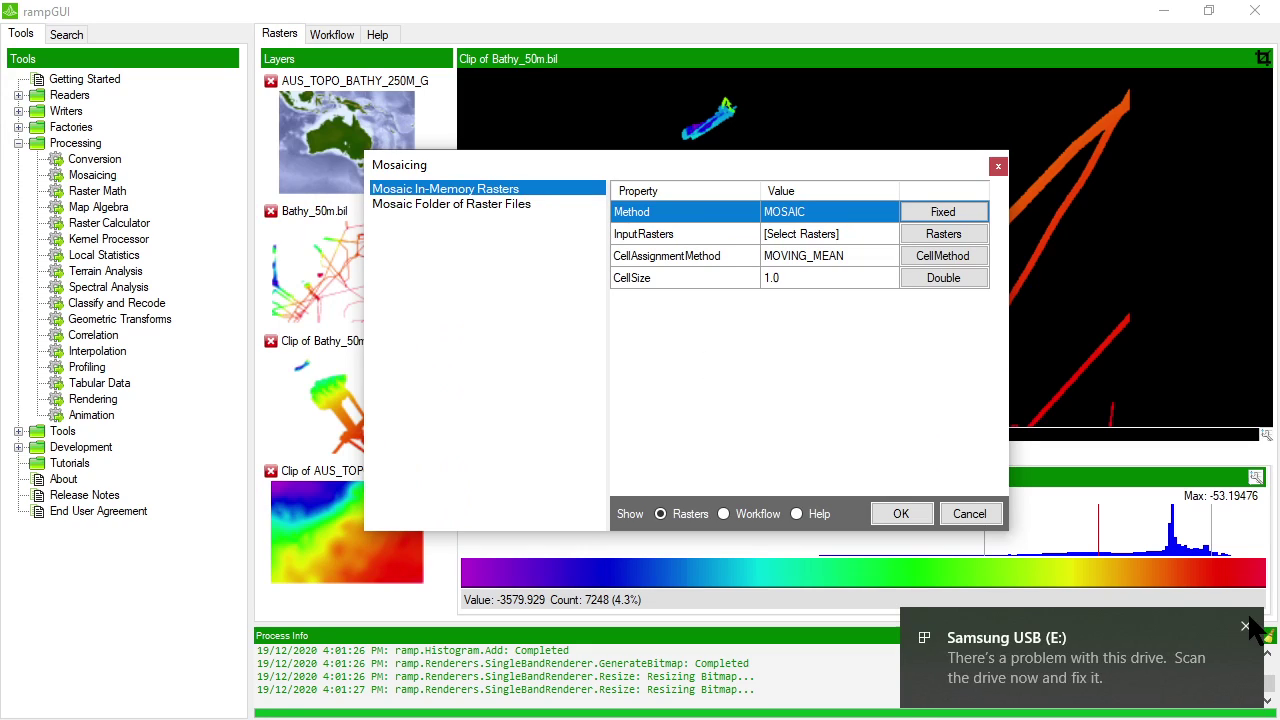
{"action": "left_click", "coordinate": [1245, 627]}
{"action": "left_click", "coordinate": [800, 233]}
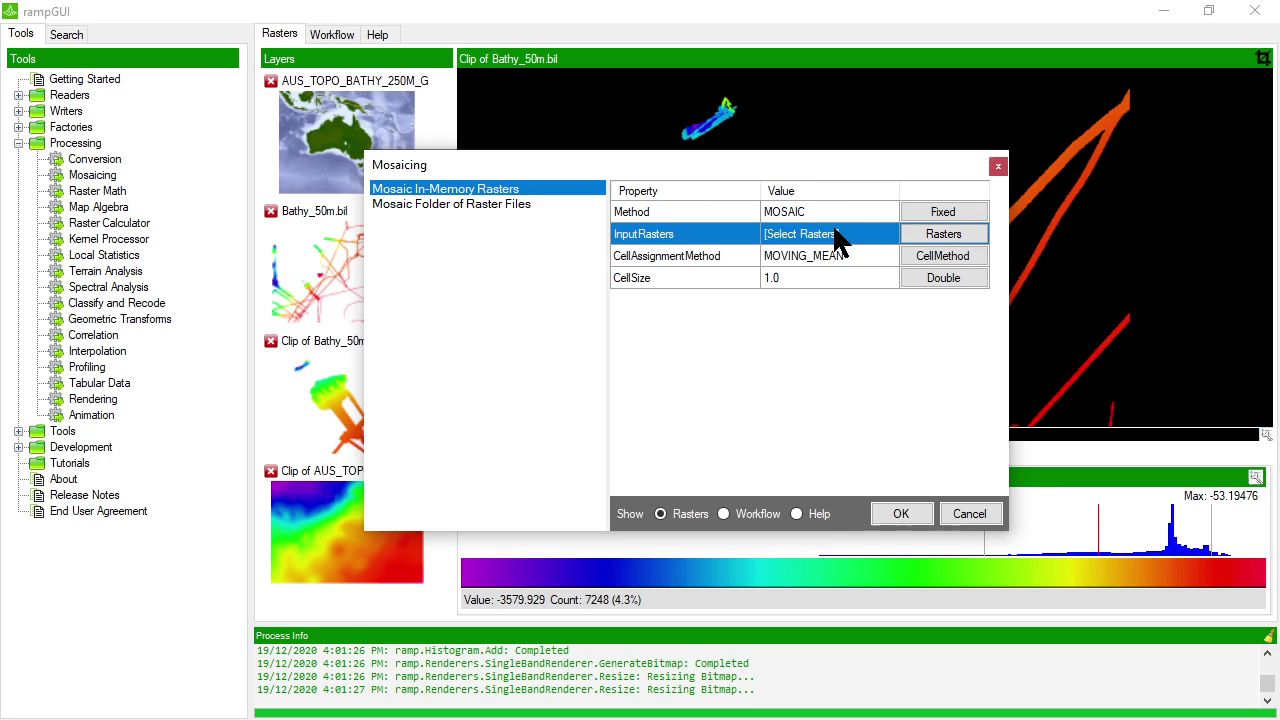
{"action": "left_click", "coordinate": [966, 514]}
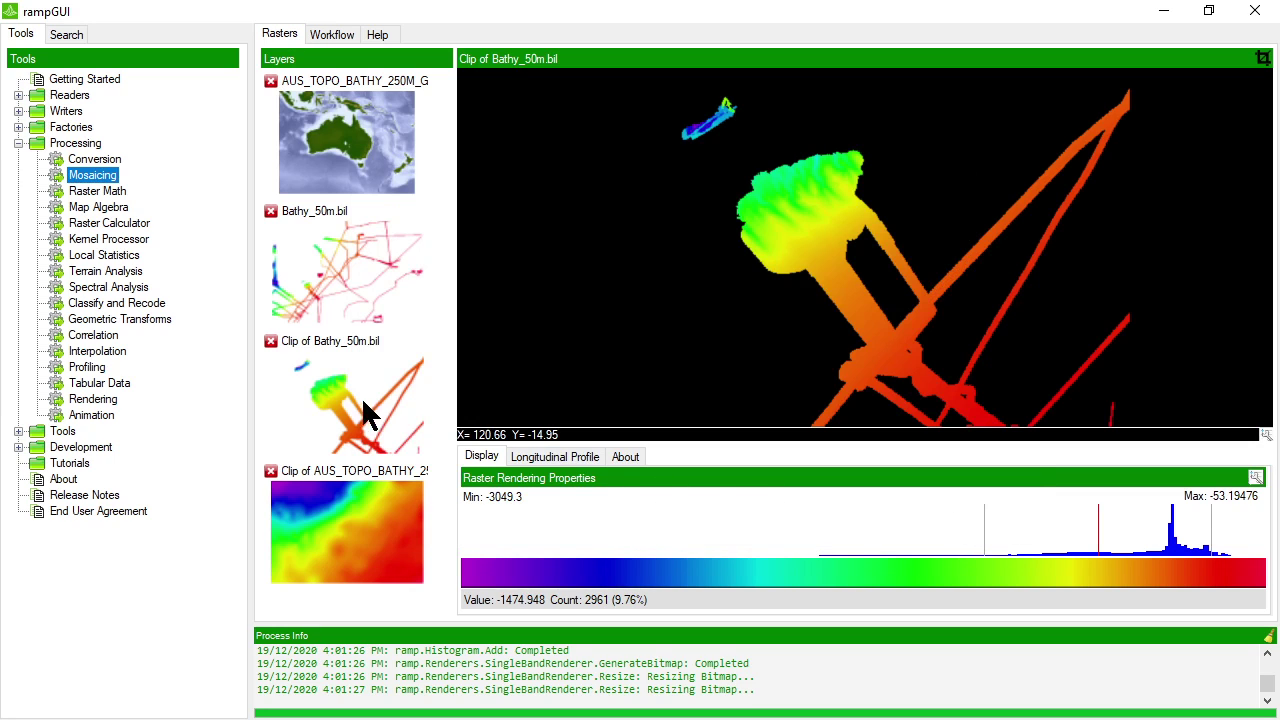
Copy the 0.000463 portion of the cell size from Clip of Bathy_50m.bil's raster information, and display Clip of AUS_TOPO_BATHY_250M_GA.img.
{"action": "left_click", "coordinate": [626, 458]}
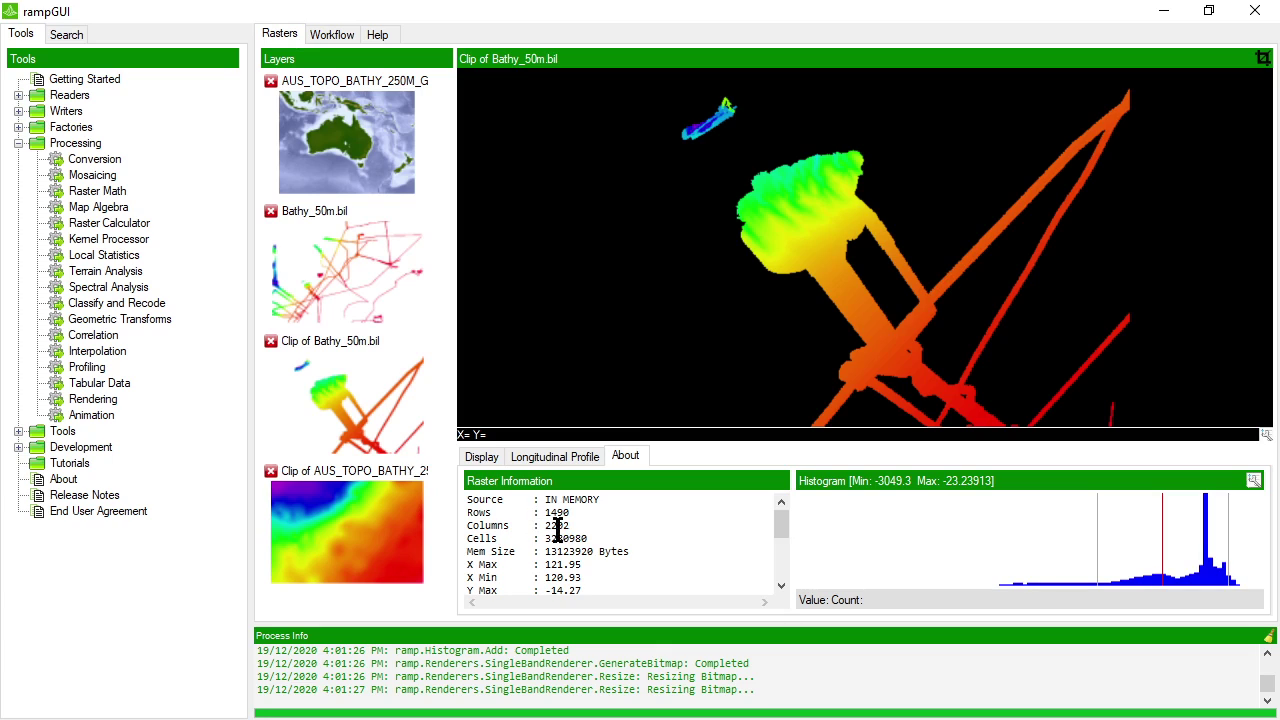
{"action": "scroll", "coordinate": [596, 538], "scroll_direction": "down", "scroll_amount": 1}
{"action": "left_click_drag", "start_coordinate": [545, 578], "coordinate": [594, 581]}
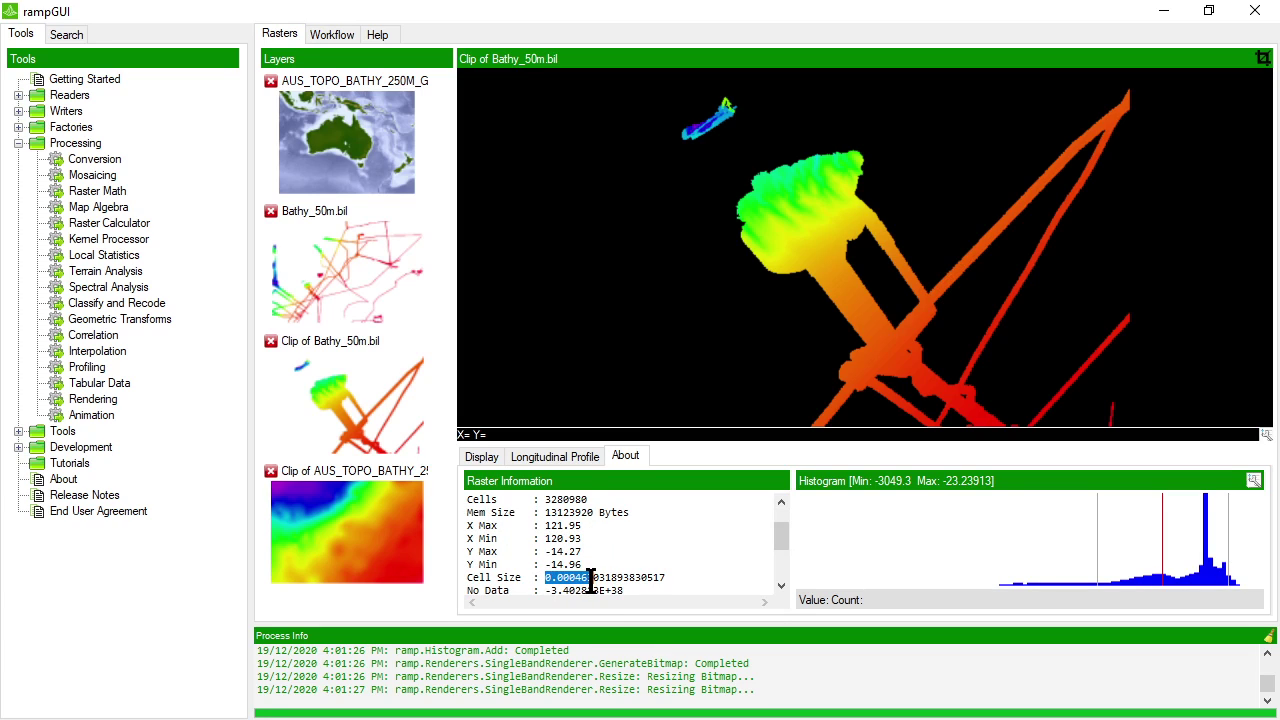
{"action": "right_click", "coordinate": [581, 582]}
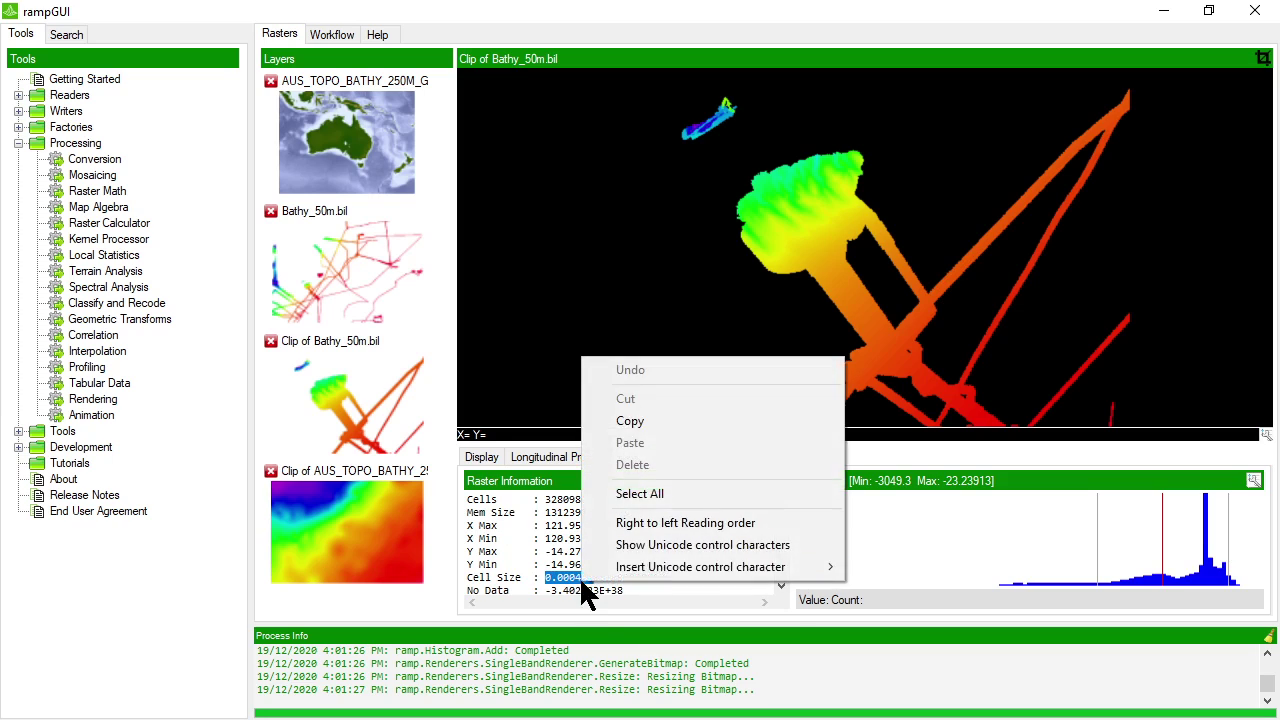
{"action": "left_click", "coordinate": [645, 421]}
{"action": "left_click", "coordinate": [668, 578]}
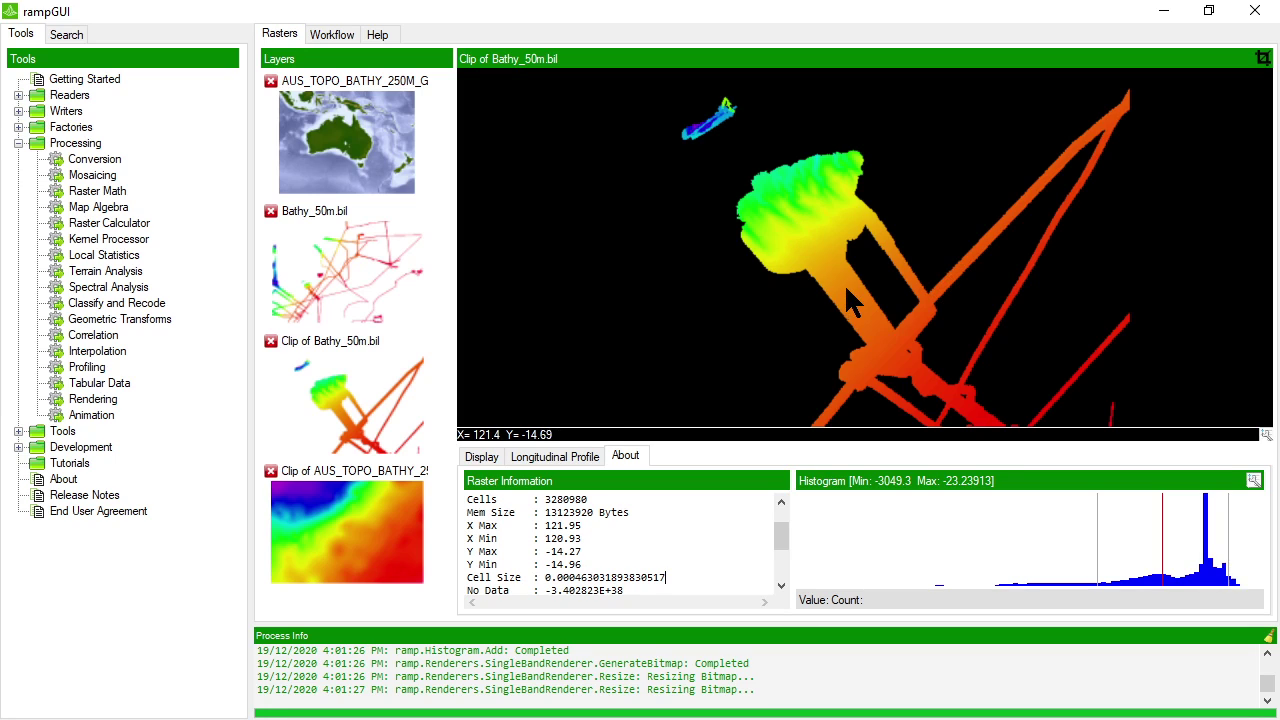
{"action": "left_click", "coordinate": [346, 528]}
{"action": "left_click", "coordinate": [817, 190]}
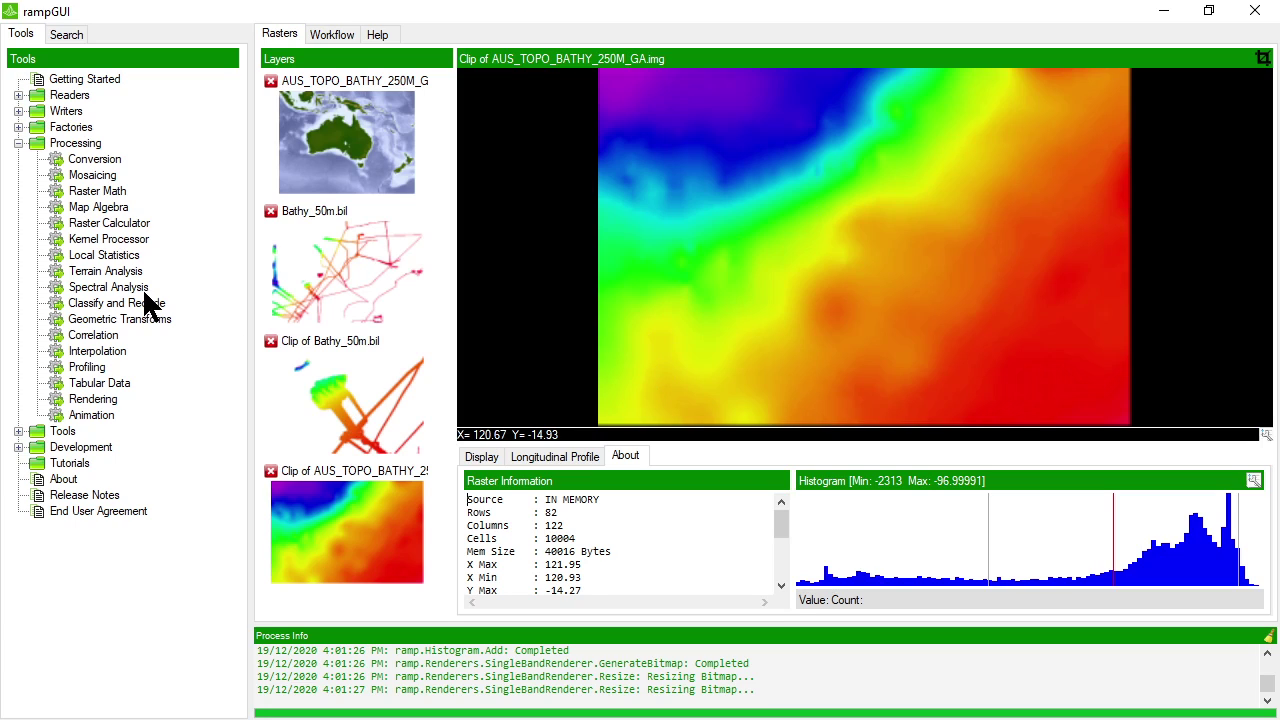
Set up Mosaic In-Memory Rasters with Clip of Bathy_50m.bil and Clip of AUS_TOPO_BATHY_250M_GA.img as the input rasters.
{"action": "double_click", "coordinate": [92, 175]}
{"action": "left_click", "coordinate": [384, 166]}
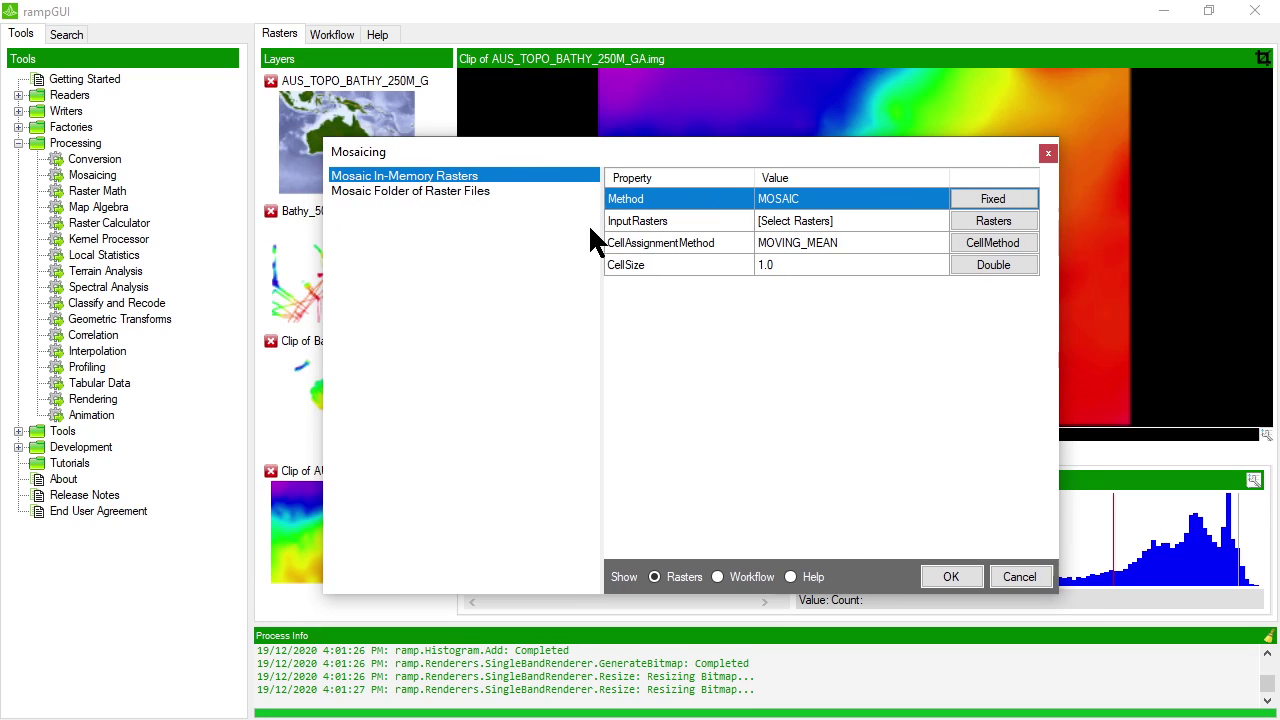
{"action": "left_click", "coordinate": [900, 221]}
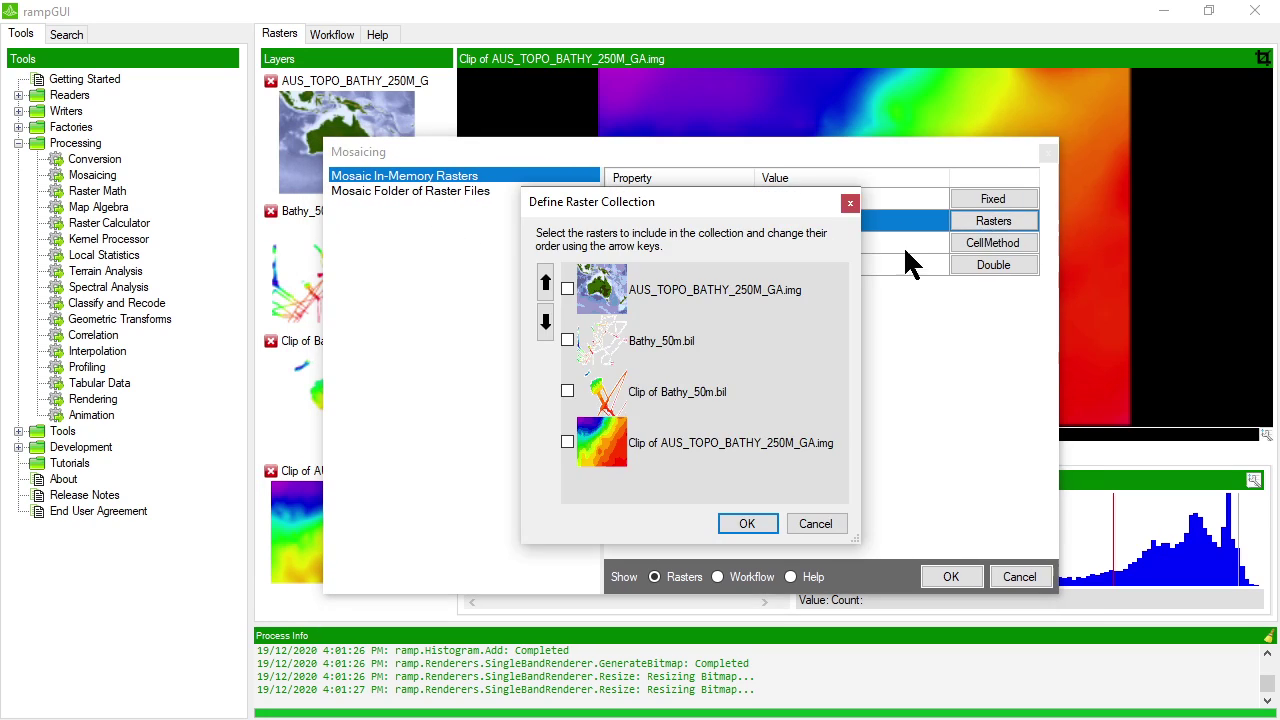
{"action": "left_click", "coordinate": [567, 391]}
{"action": "left_click", "coordinate": [750, 524]}
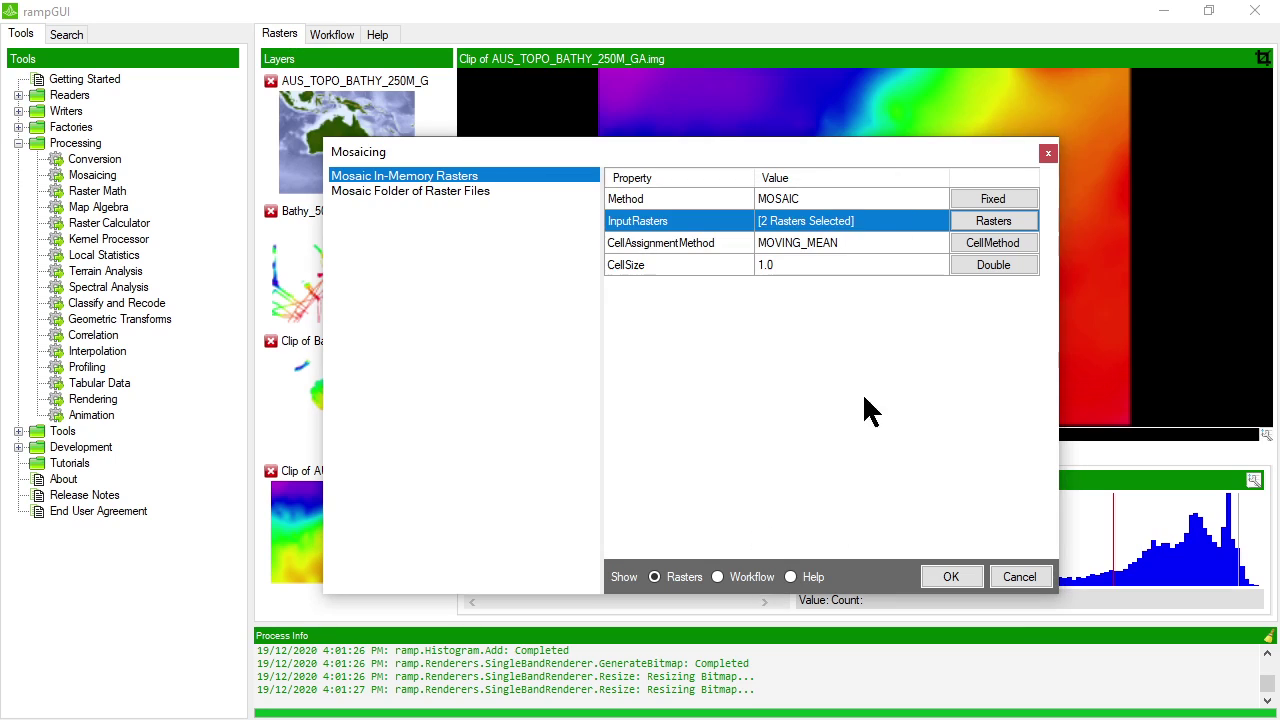
Review the cell assignment methods available for the mosaic, including MAX, MOVING_MEAN, REPLACE, SUM and COUNT.
{"action": "left_click", "coordinate": [859, 247]}
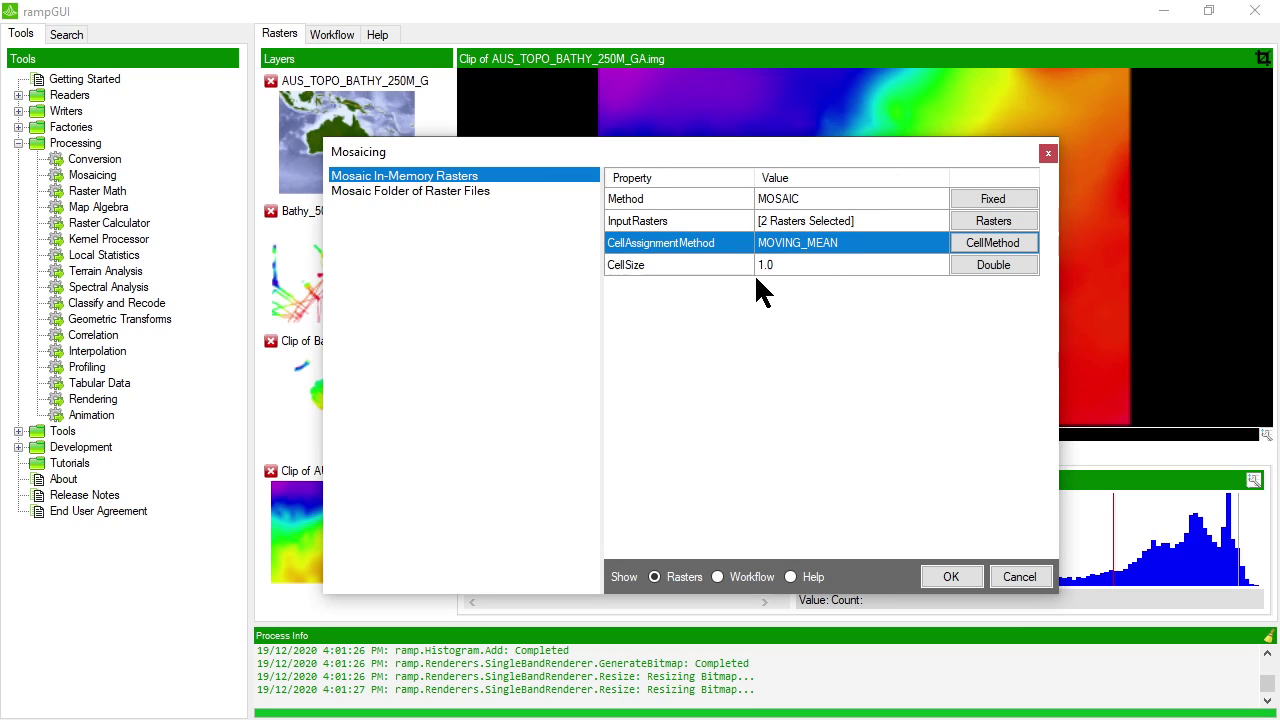
{"action": "left_click", "coordinate": [977, 244]}
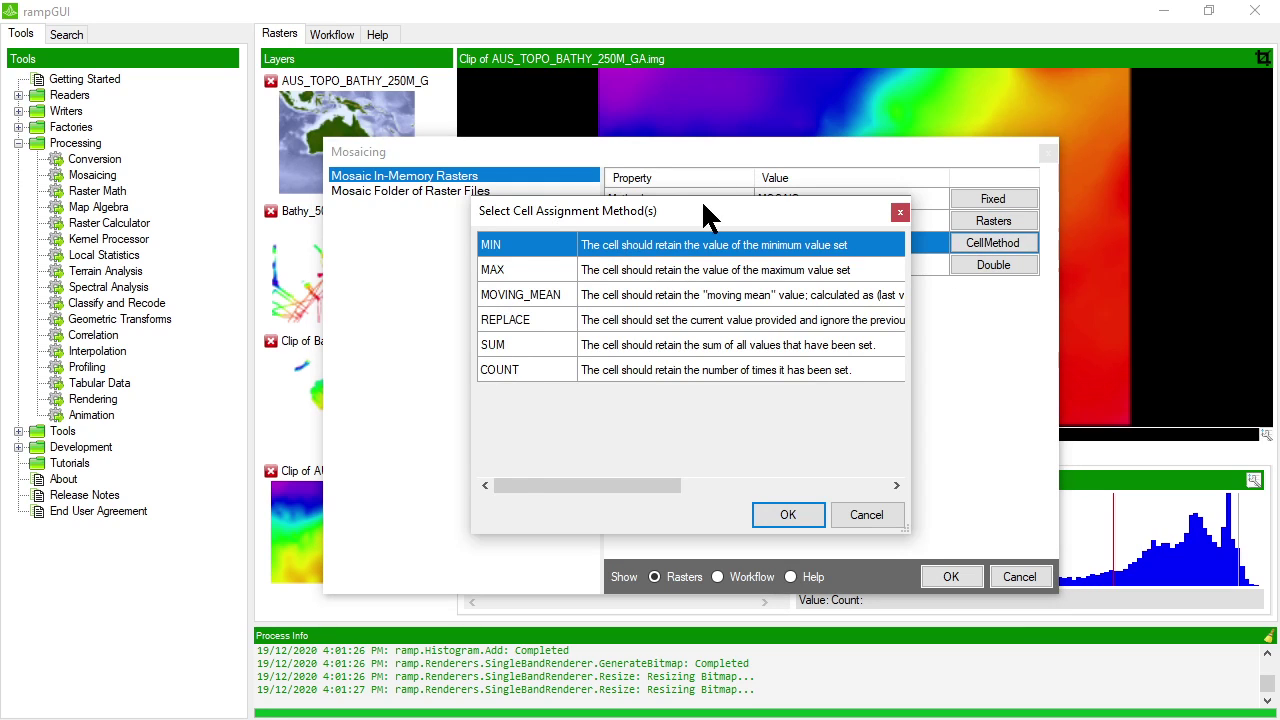
{"action": "left_click_drag", "start_coordinate": [706, 201], "coordinate": [667, 204]}
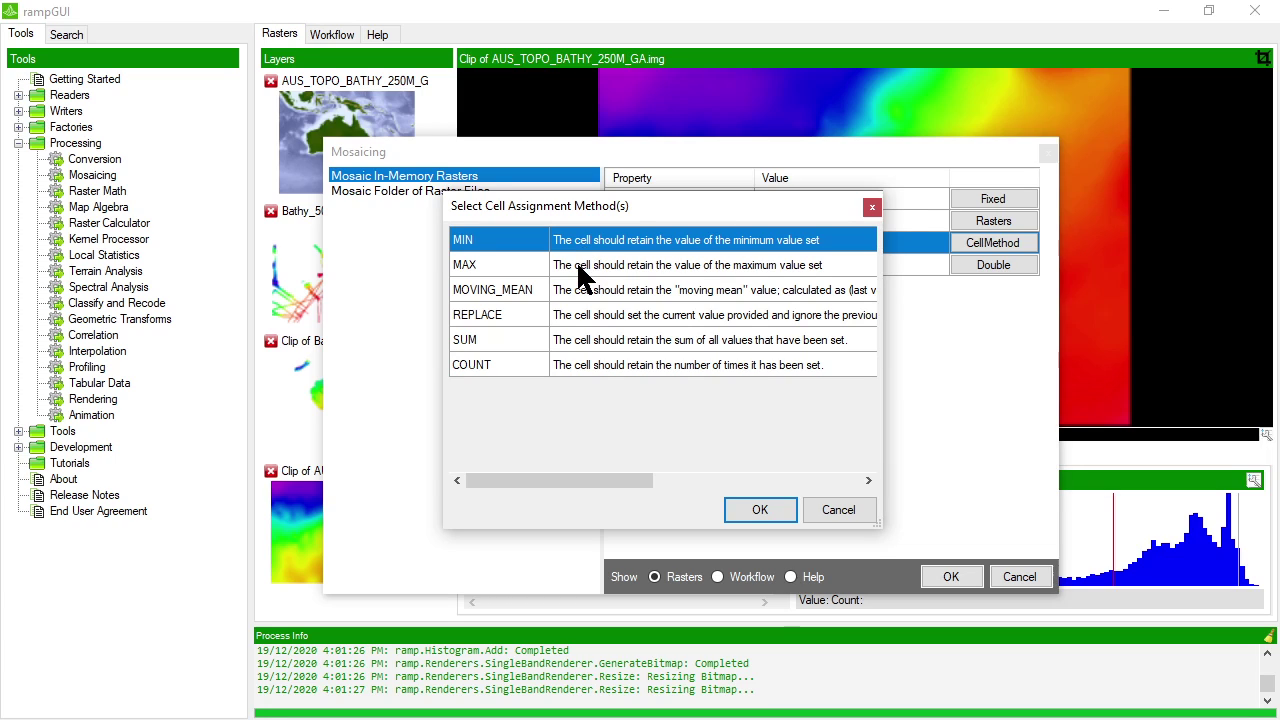
{"action": "left_click", "coordinate": [575, 262]}
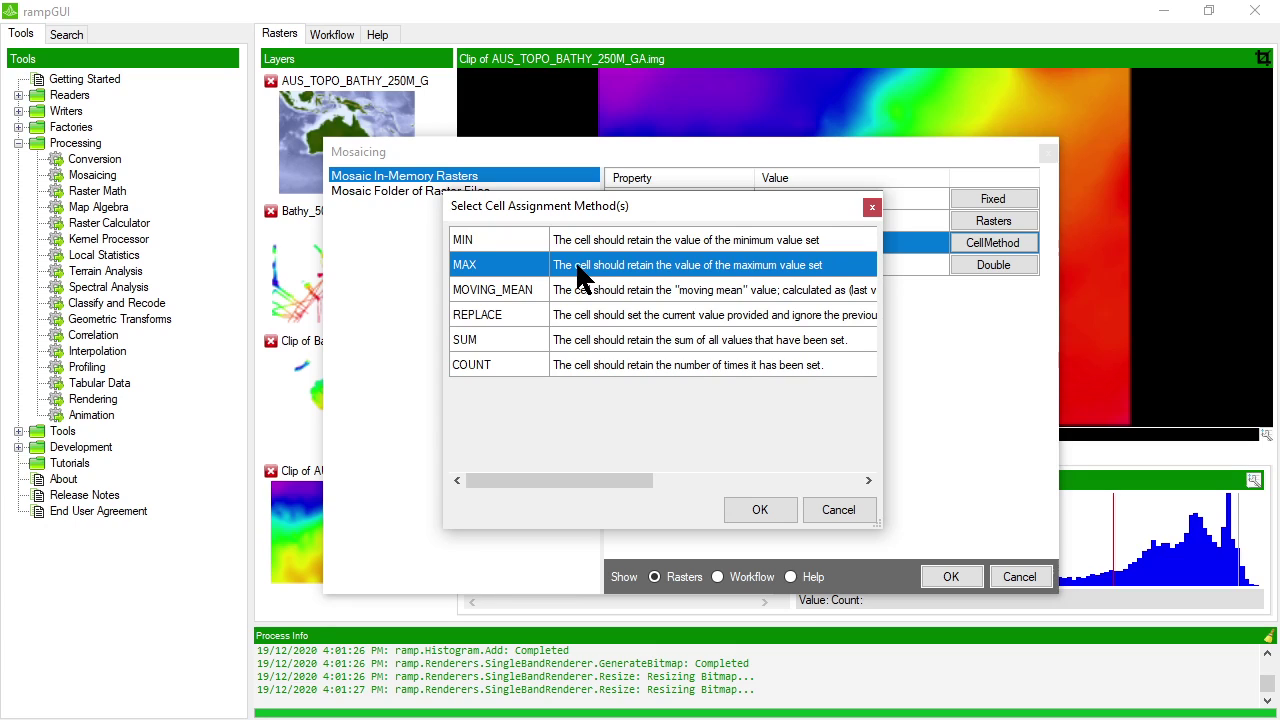
{"action": "left_click", "coordinate": [583, 290]}
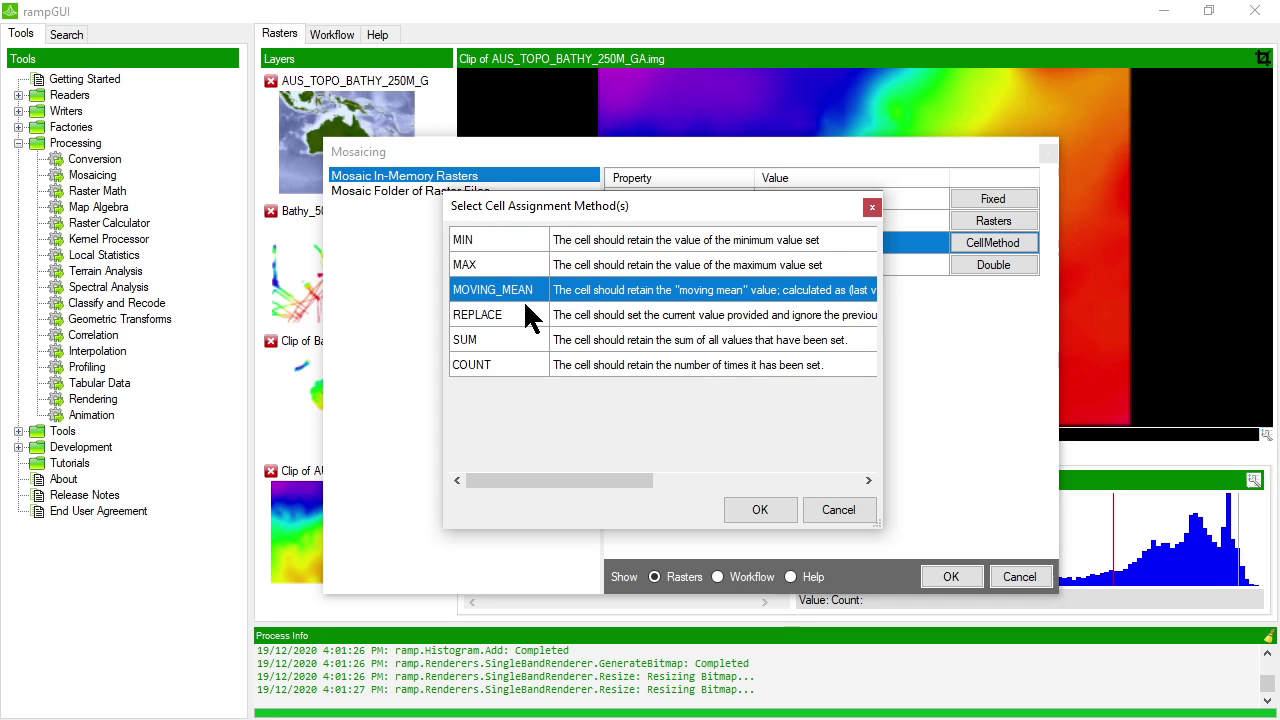
{"action": "left_click", "coordinate": [588, 316]}
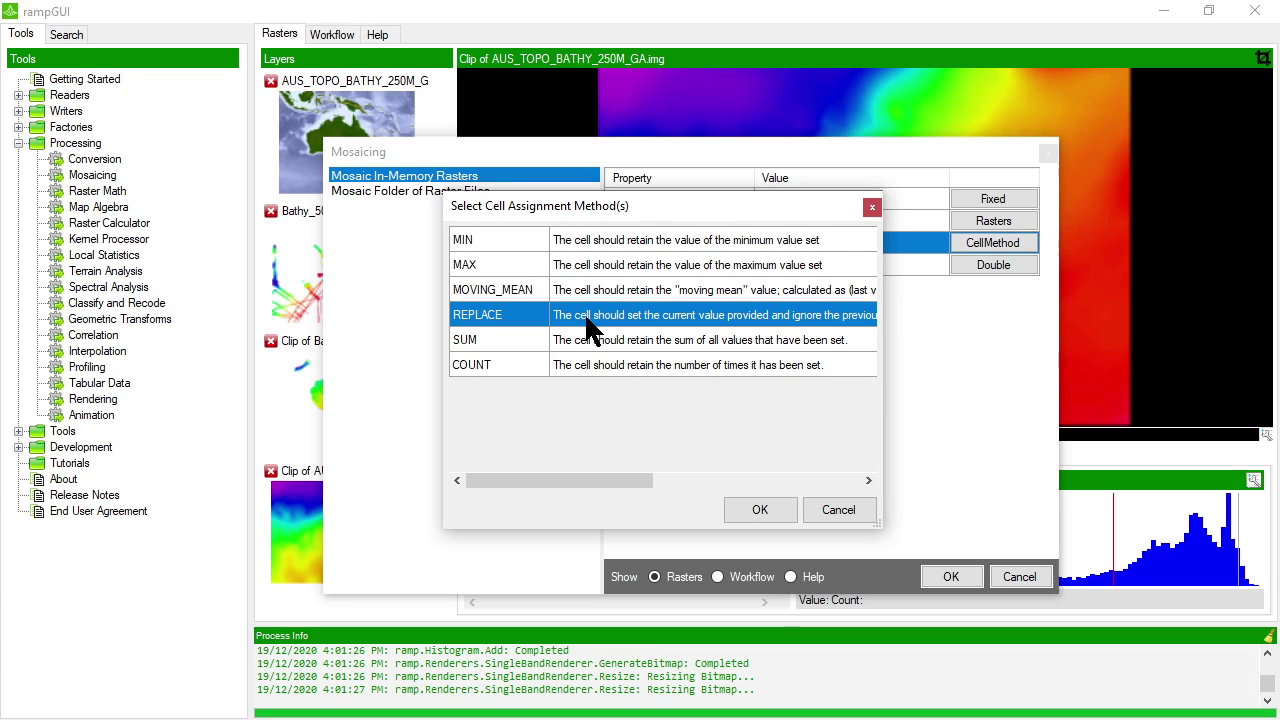
{"action": "left_click", "coordinate": [578, 342]}
{"action": "left_click", "coordinate": [572, 365]}
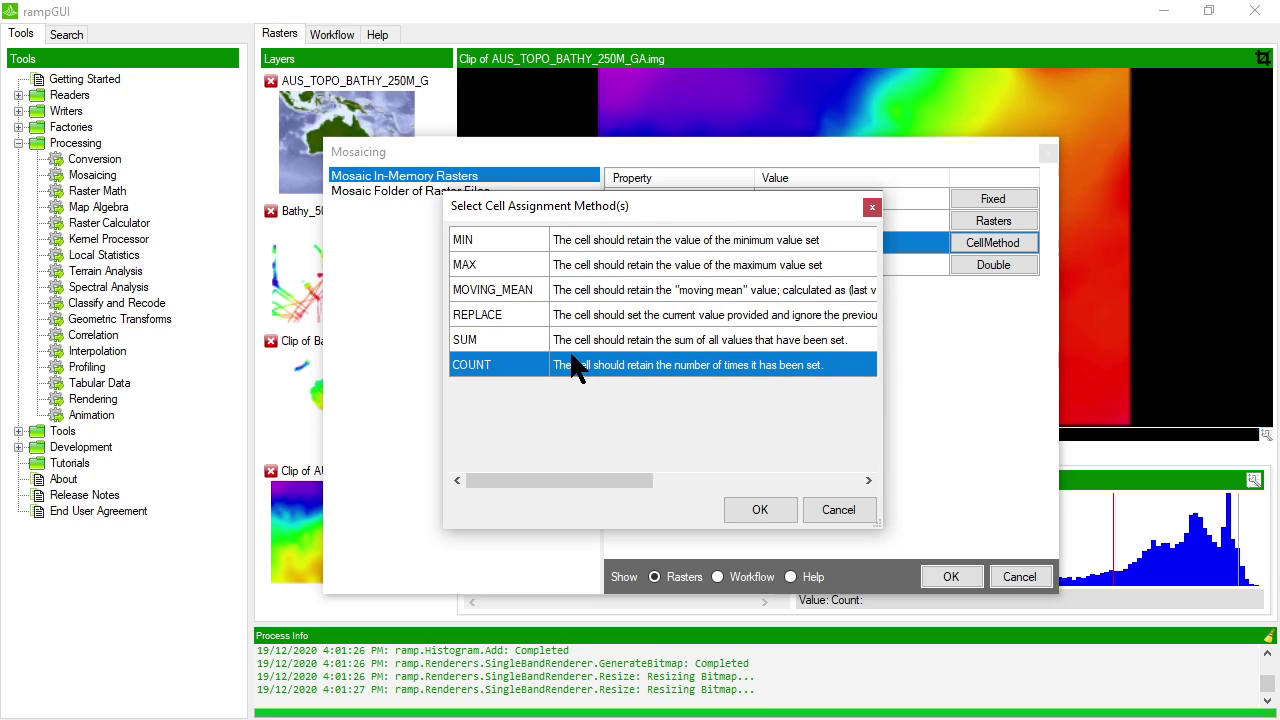
{"action": "left_click", "coordinate": [567, 342]}
{"action": "left_click", "coordinate": [566, 365]}
{"action": "left_click", "coordinate": [566, 341]}
{"action": "left_click", "coordinate": [564, 365]}
{"action": "left_click", "coordinate": [562, 339]}
{"action": "left_click", "coordinate": [568, 366]}
{"action": "left_click", "coordinate": [565, 341]}
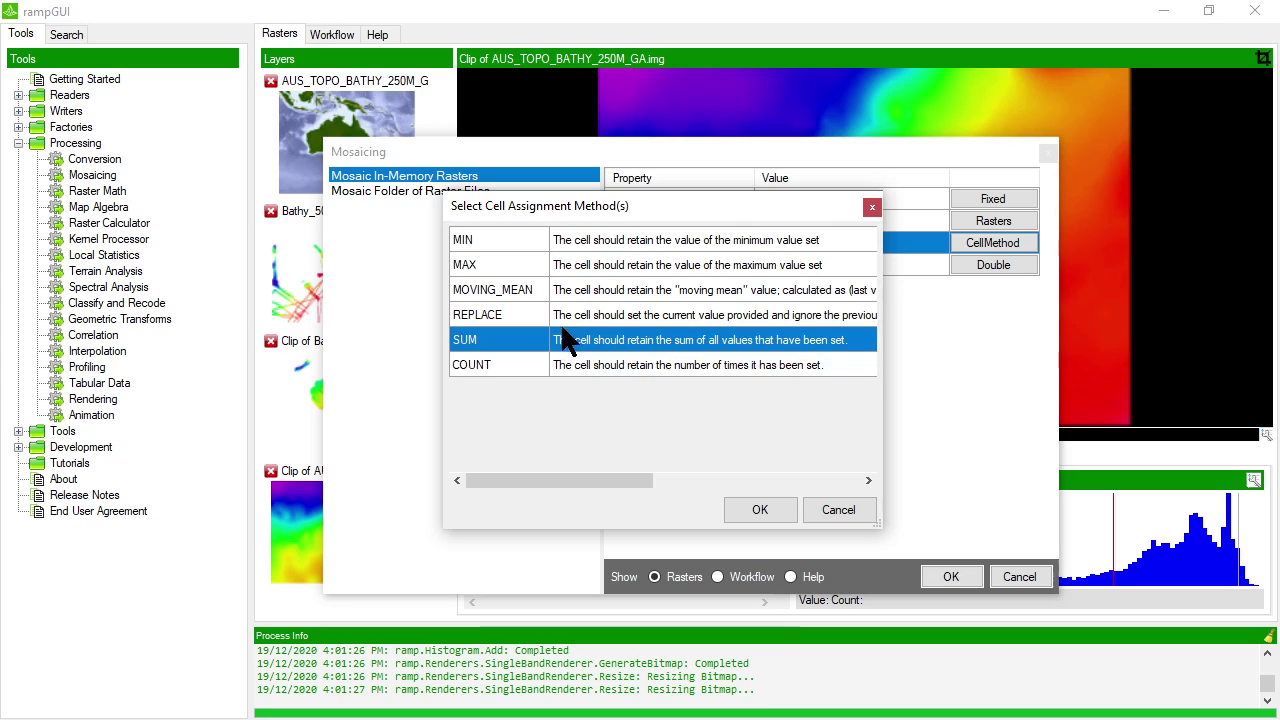
Set the mosaic's cell assignment method to MOVING_MEAN.
{"action": "left_click", "coordinate": [577, 318]}
{"action": "left_click", "coordinate": [588, 294]}
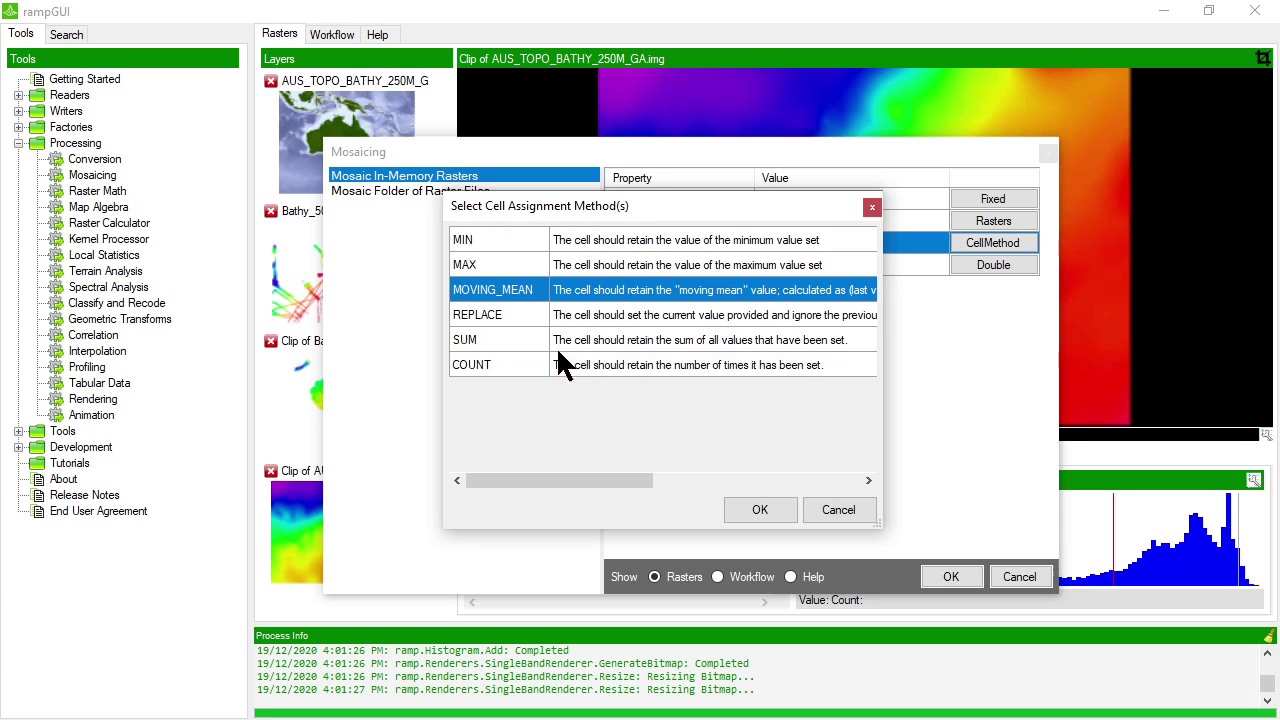
{"action": "left_click", "coordinate": [762, 512]}
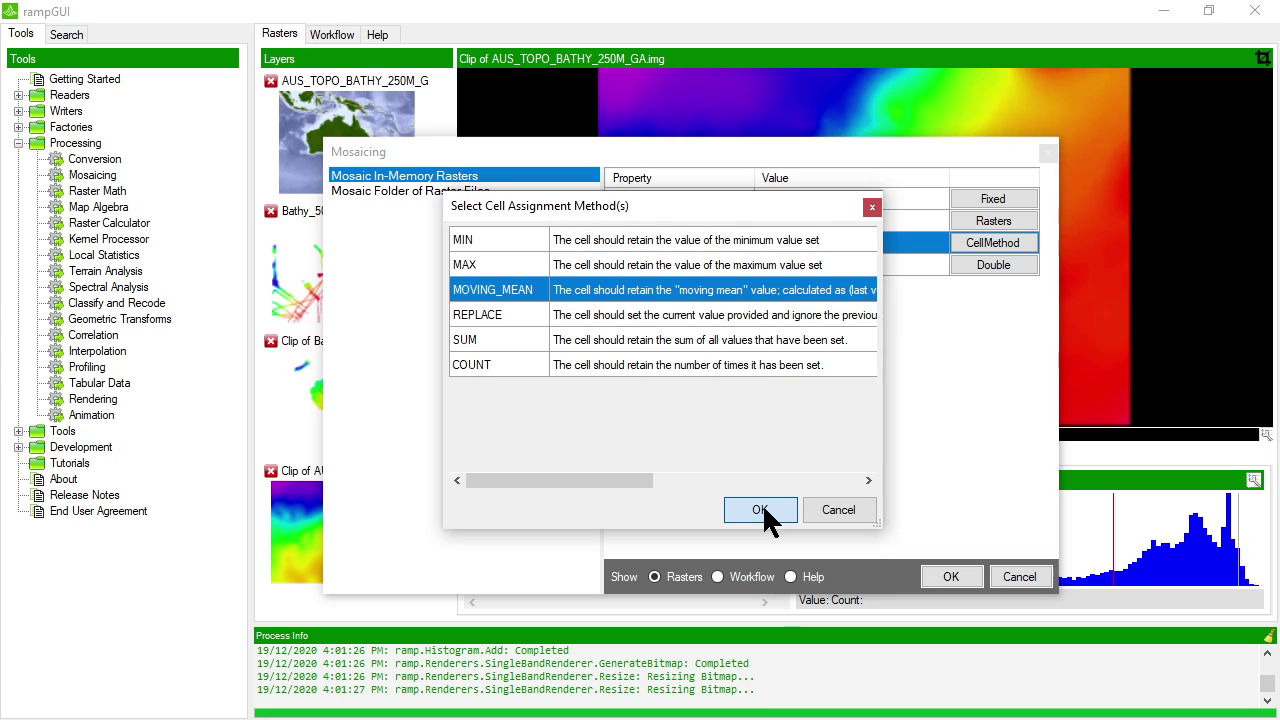
Set the mosaic's cell size to 0.000463, using the value copied from the bathymetry clip.
{"action": "double_click", "coordinate": [790, 266]}
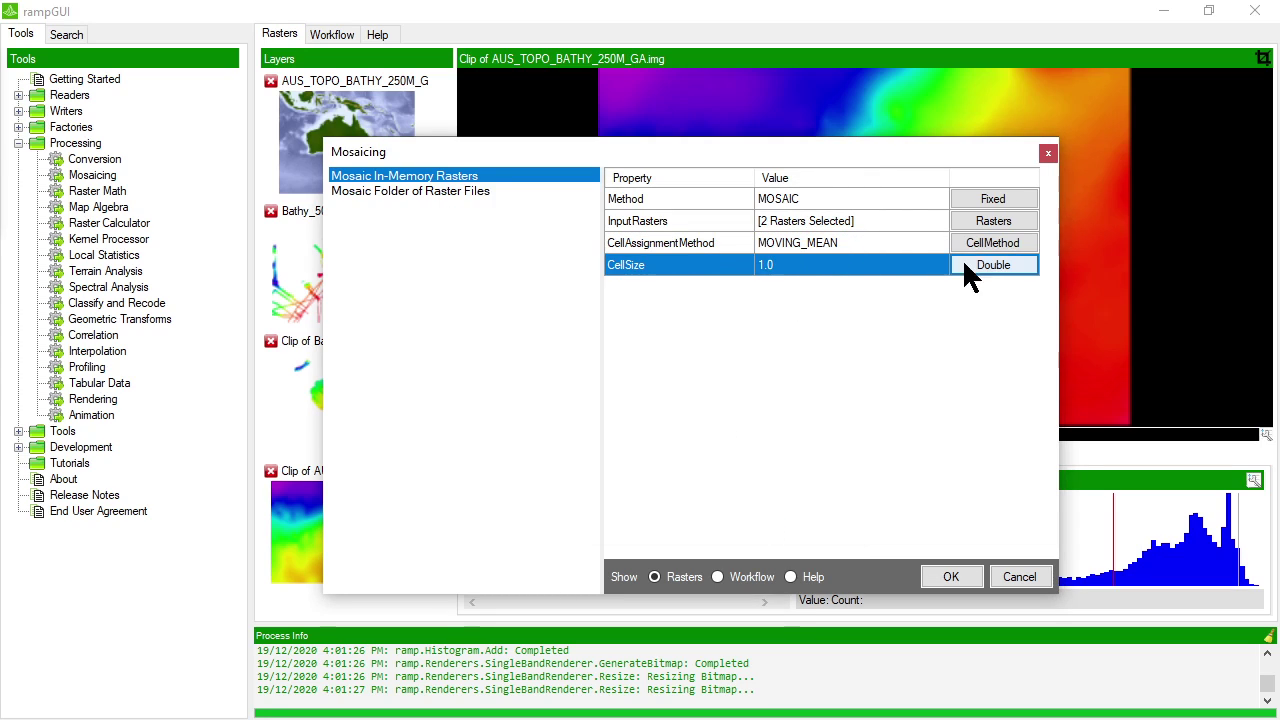
{"action": "key", "text": "ctrl+v"}
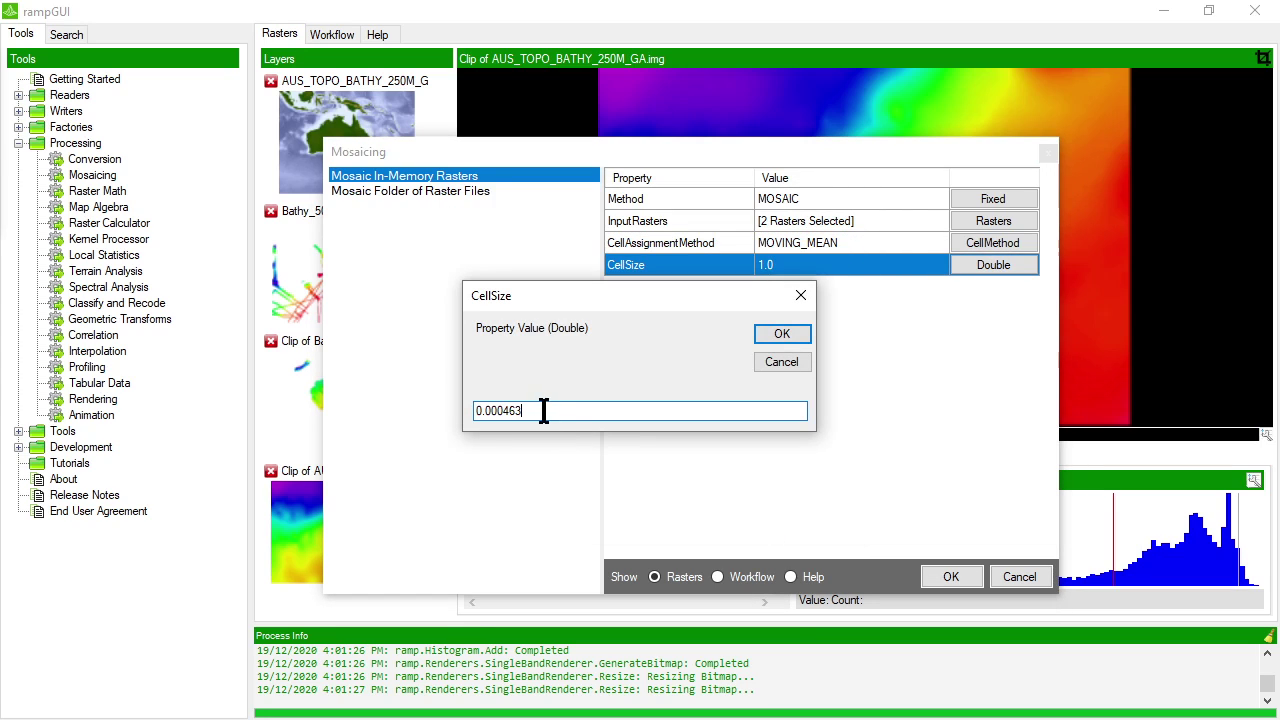
{"action": "left_click_drag", "start_coordinate": [543, 411], "coordinate": [440, 420]}
{"action": "left_click", "coordinate": [531, 411]}
{"action": "left_click_drag", "start_coordinate": [602, 298], "coordinate": [676, 316]}
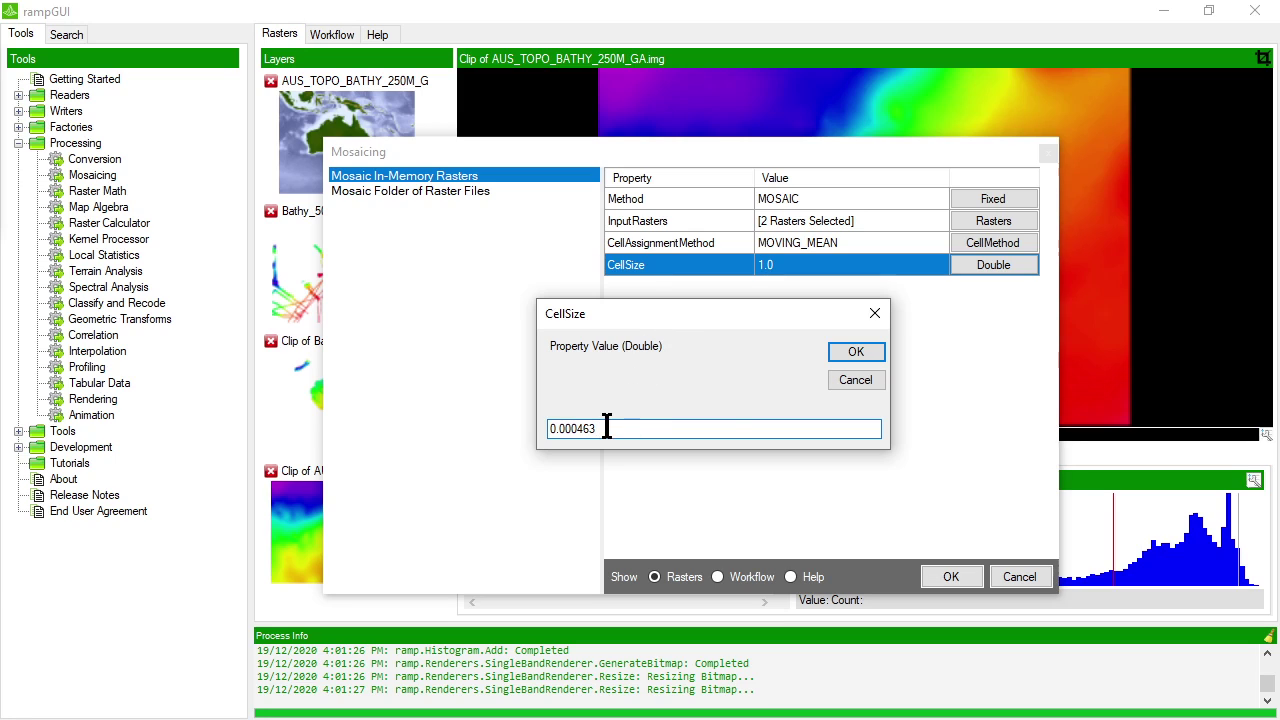
{"action": "left_click", "coordinate": [855, 351]}
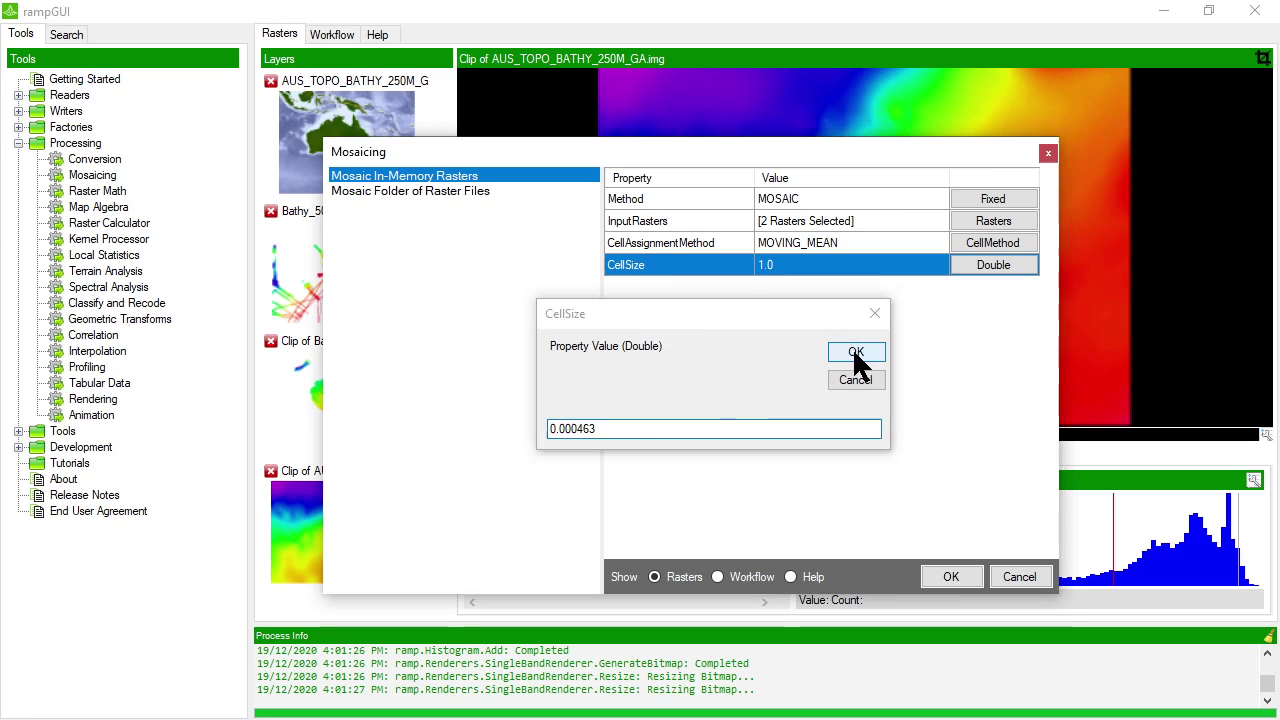
Run the mosaic of the two clipped rasters and render the resulting raster in the viewer.
{"action": "left_click", "coordinate": [951, 575]}
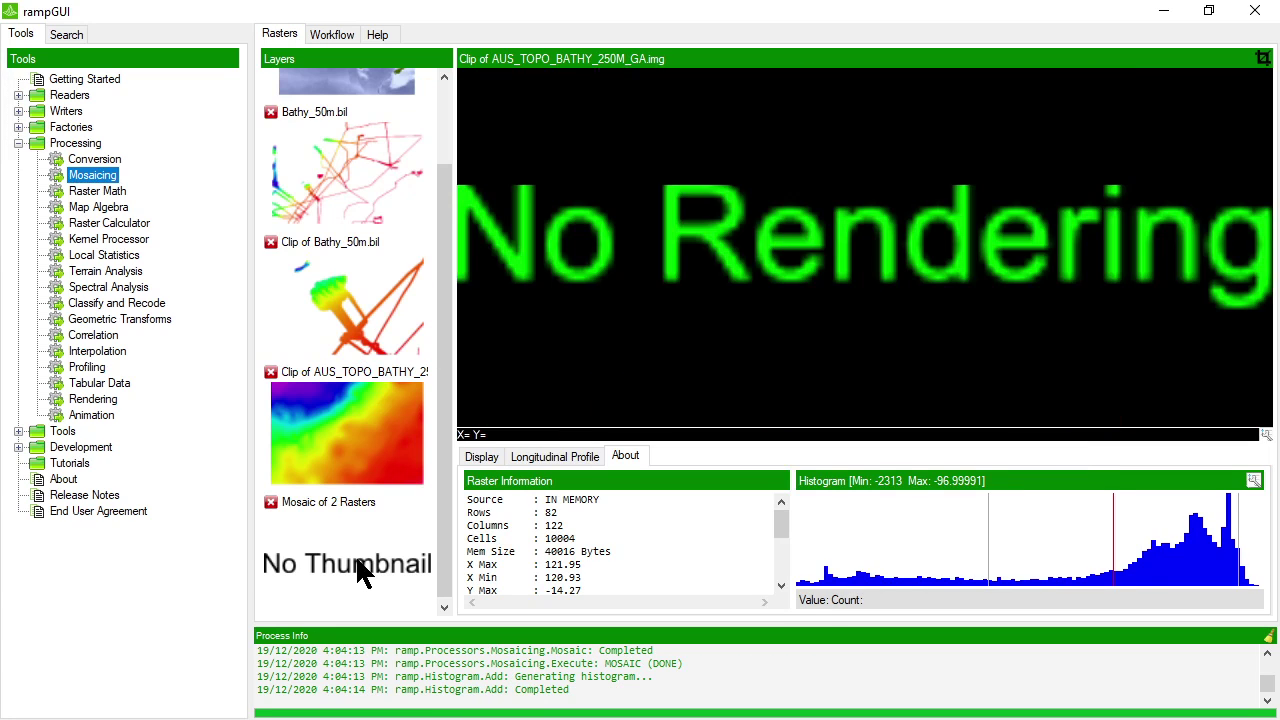
{"action": "right_click", "coordinate": [355, 554]}
{"action": "left_click", "coordinate": [395, 570]}
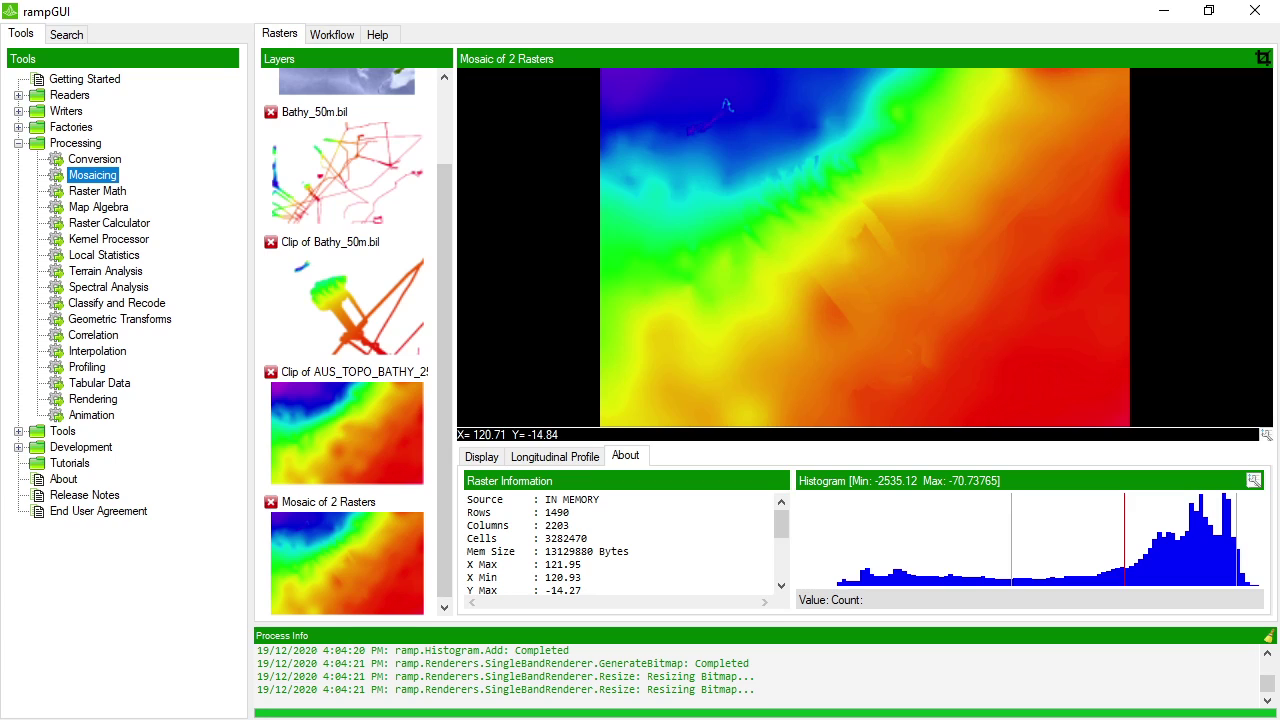
Compare the mosaic with Clip of Bathy_50m.bil and Clip of AUS_TOPO_BATHY_250M_GA.img by displaying each raster in turn.
{"action": "left_click", "coordinate": [356, 326]}
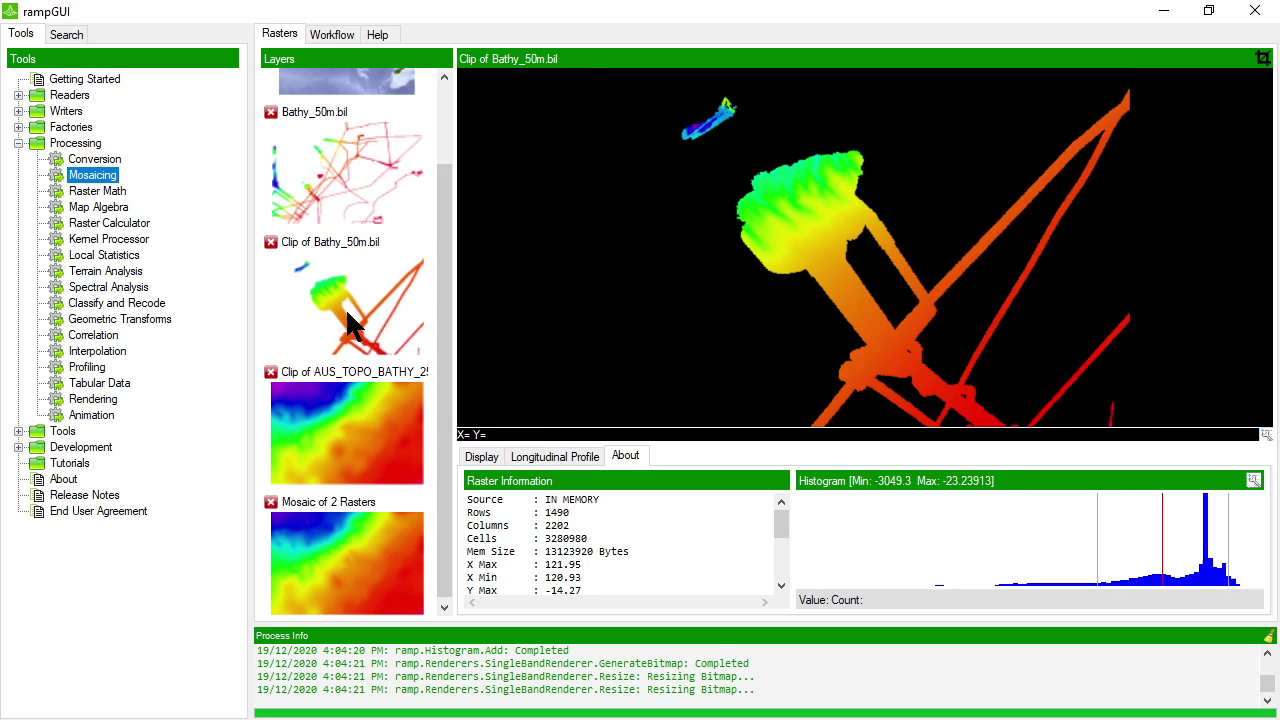
{"action": "left_click", "coordinate": [346, 422]}
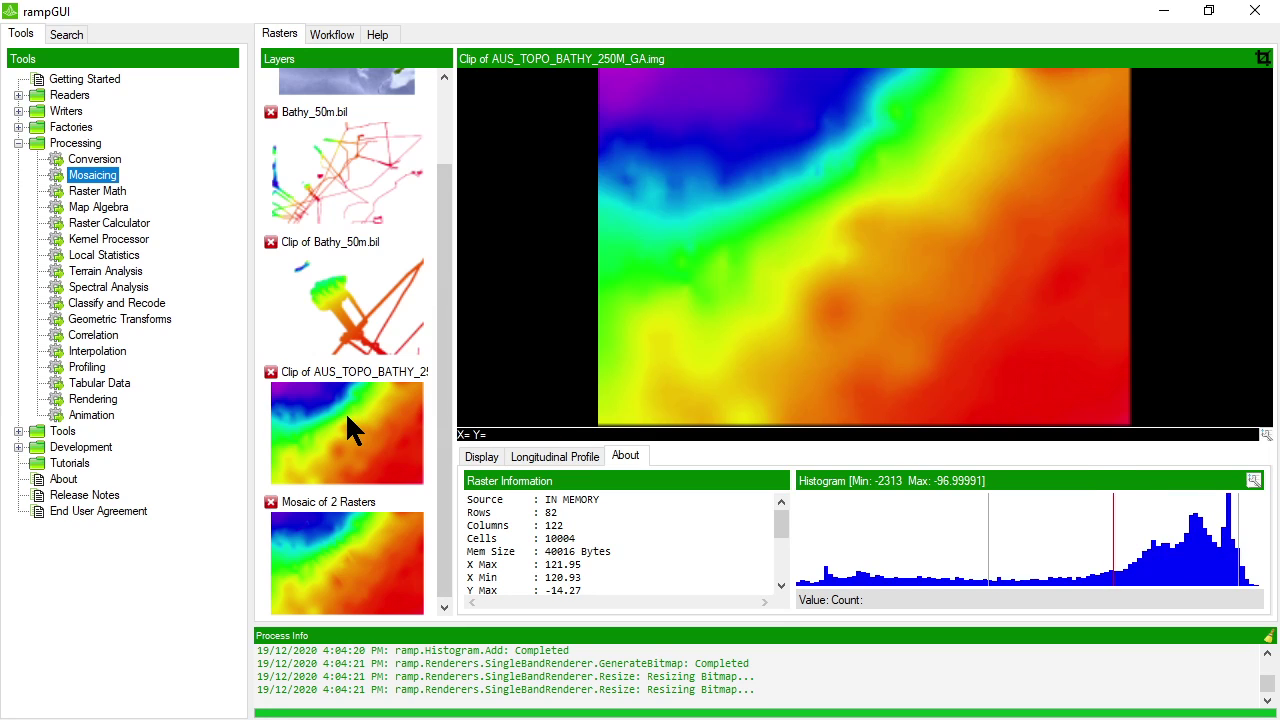
{"action": "left_click", "coordinate": [349, 572]}
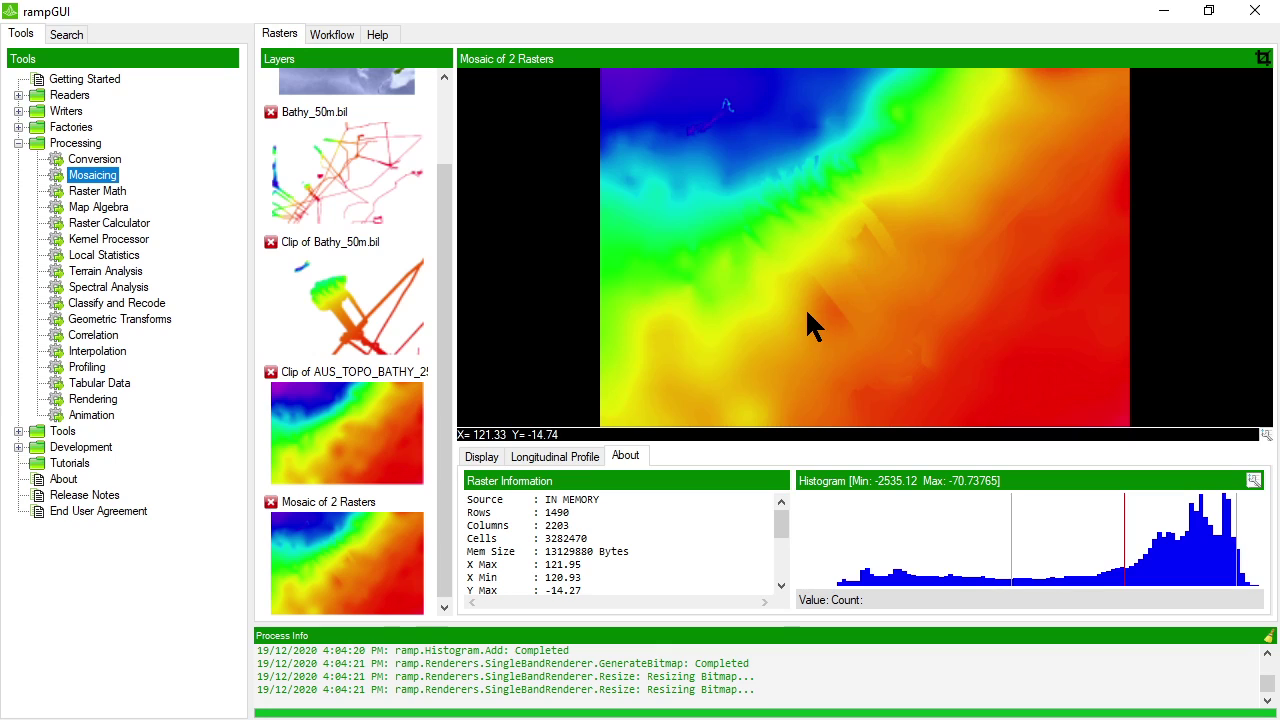
Draw a longitudinal profile diagonally across the mosaic's survey edges, from about X 121.52, Y -14.53 to X 121.32, Y -14.76.
{"action": "left_click", "coordinate": [560, 457]}
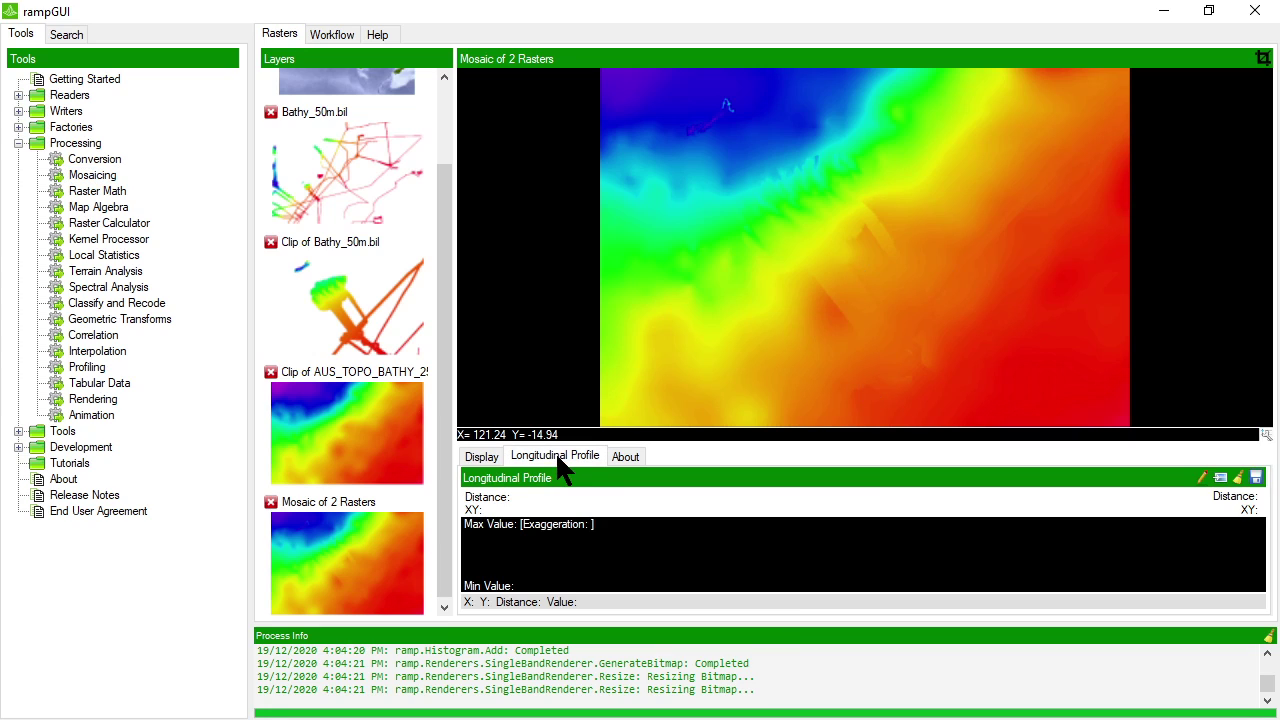
{"action": "left_click", "coordinate": [1200, 477]}
{"action": "left_click_drag", "start_coordinate": [906, 206], "coordinate": [805, 322]}
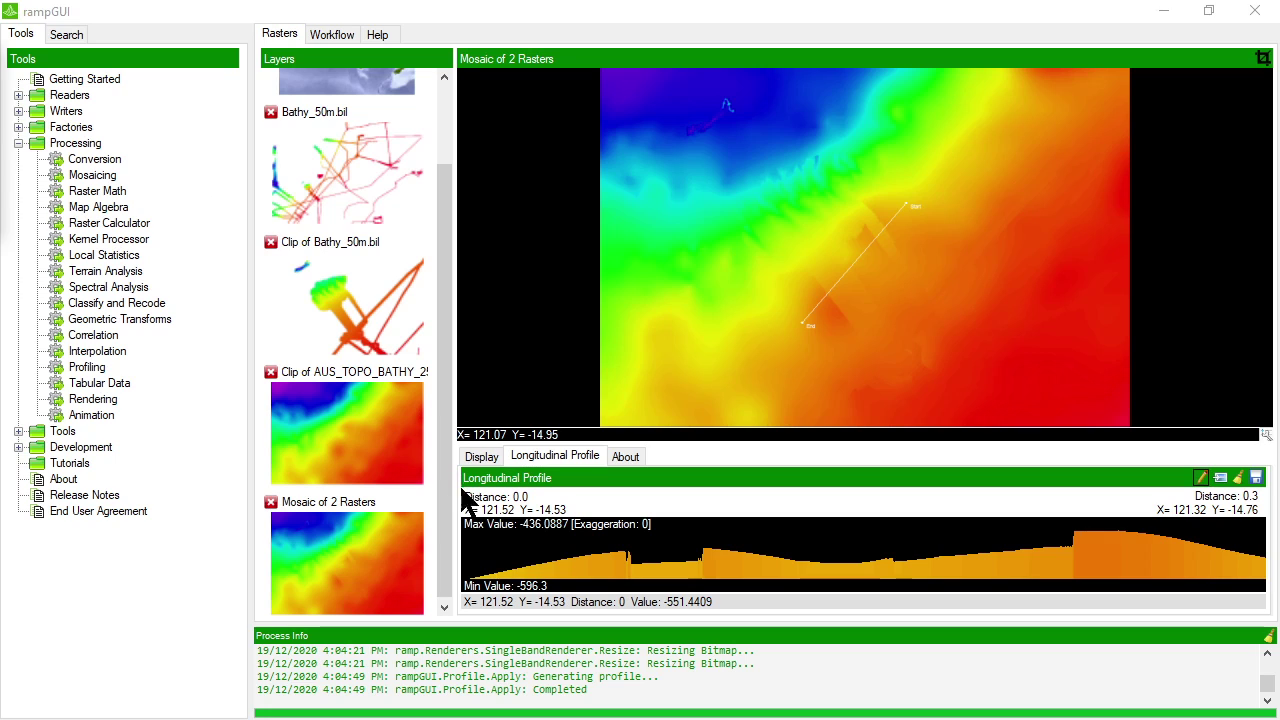
Start a second Mosaic In-Memory Rasters operation and select its input rasters property.
{"action": "left_click", "coordinate": [106, 178]}
{"action": "double_click", "coordinate": [106, 180]}
{"action": "left_click", "coordinate": [330, 165]}
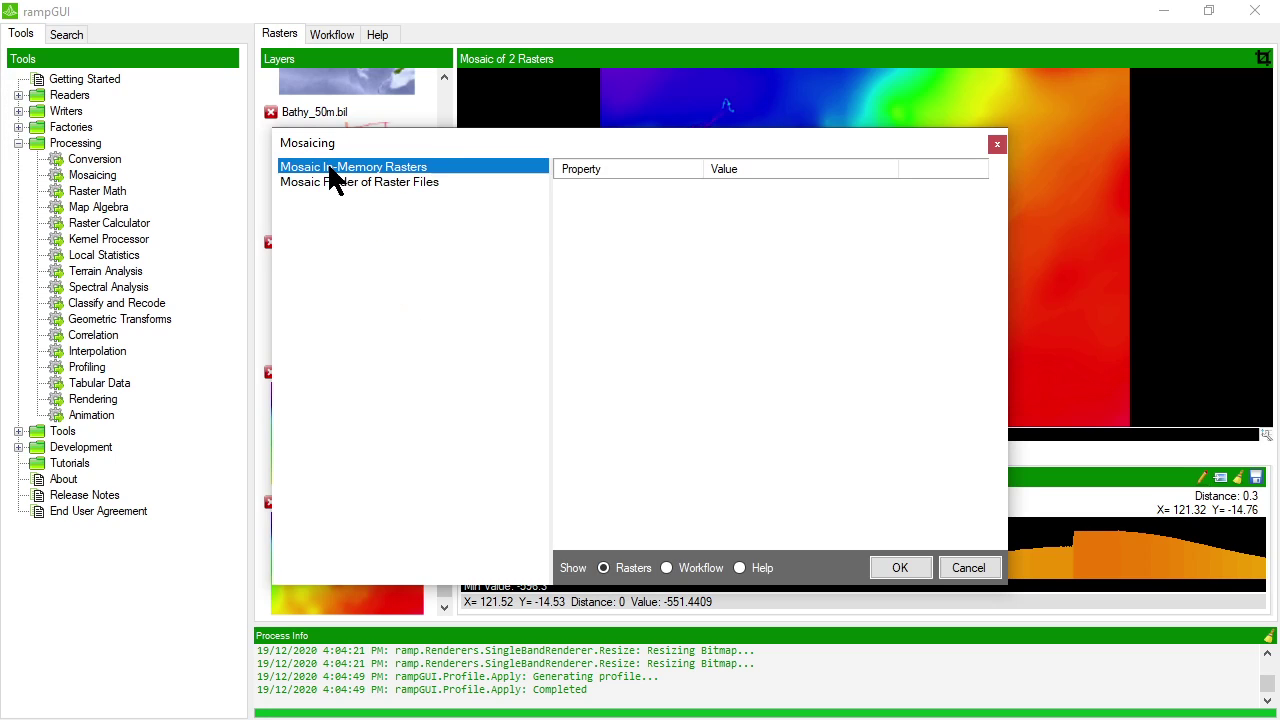
{"action": "left_click_drag", "start_coordinate": [451, 140], "coordinate": [481, 124]}
{"action": "left_click", "coordinate": [843, 193]}
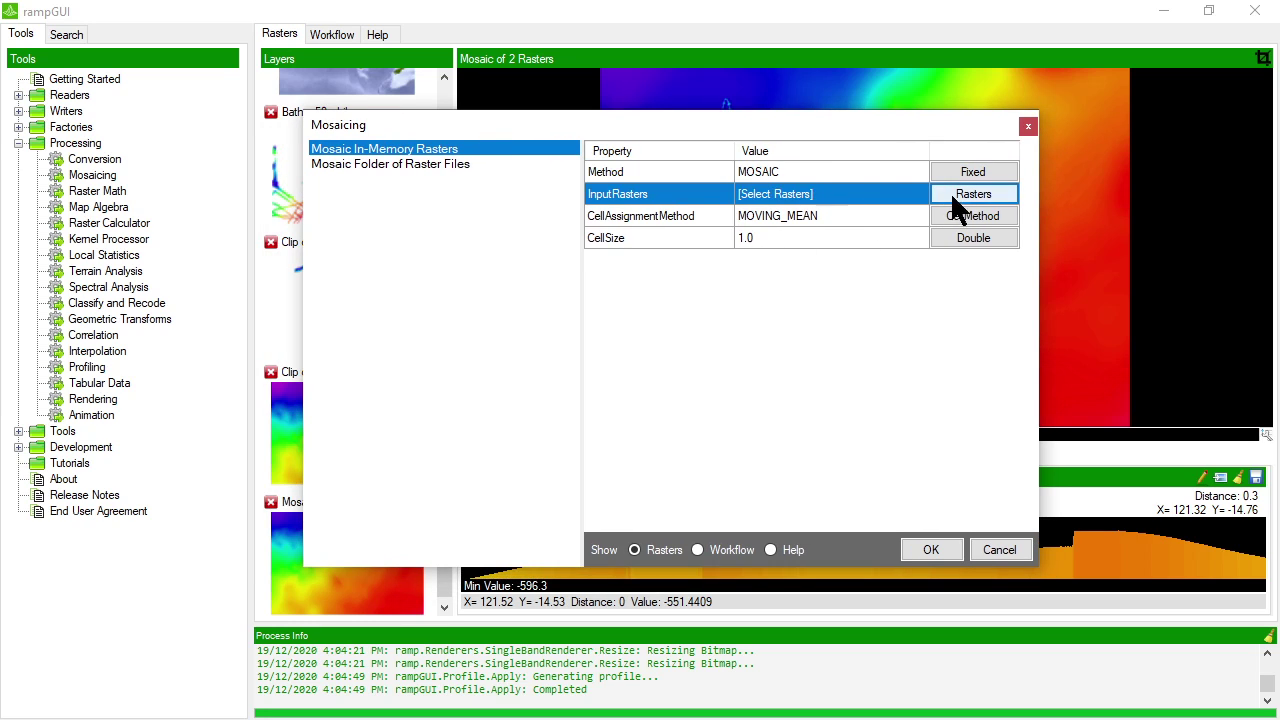
{"action": "left_click", "coordinate": [955, 194]}
{"action": "scroll", "coordinate": [575, 407], "scroll_direction": "down", "scroll_amount": 1}
{"action": "left_click", "coordinate": [548, 328]}
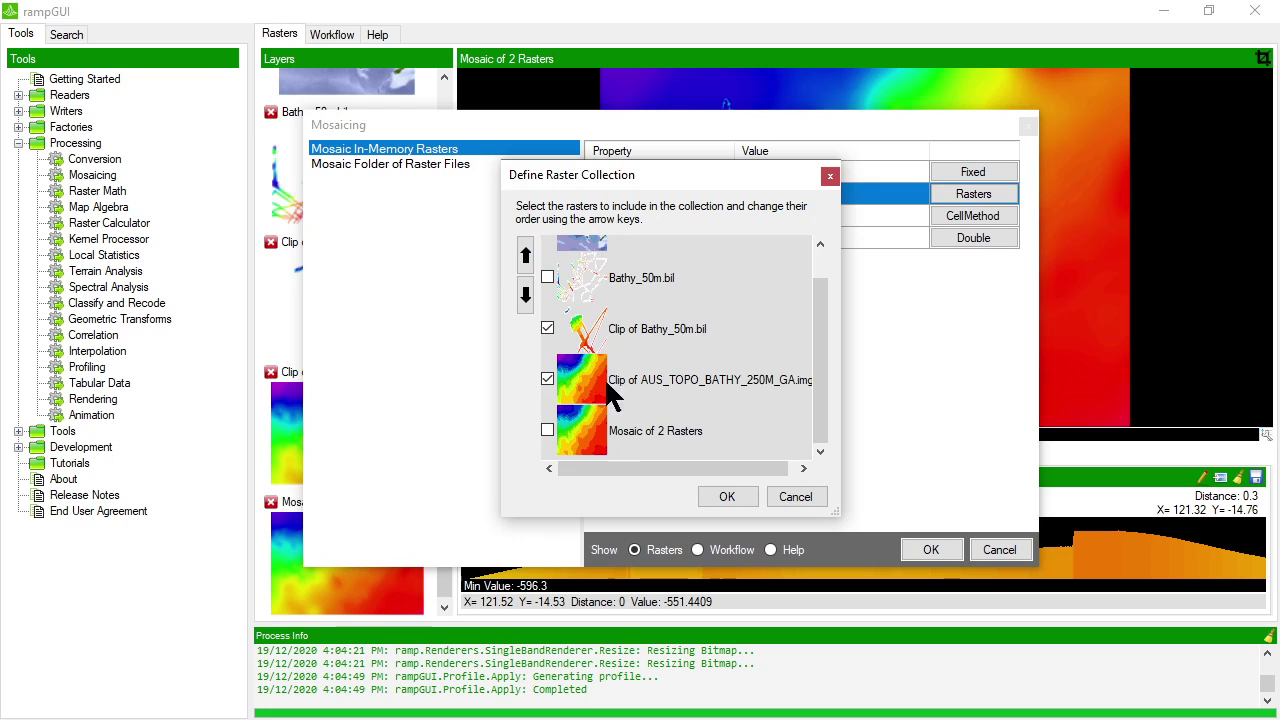
{"action": "left_click", "coordinate": [797, 497]}
{"action": "left_click", "coordinate": [792, 216]}
{"action": "left_click", "coordinate": [970, 222]}
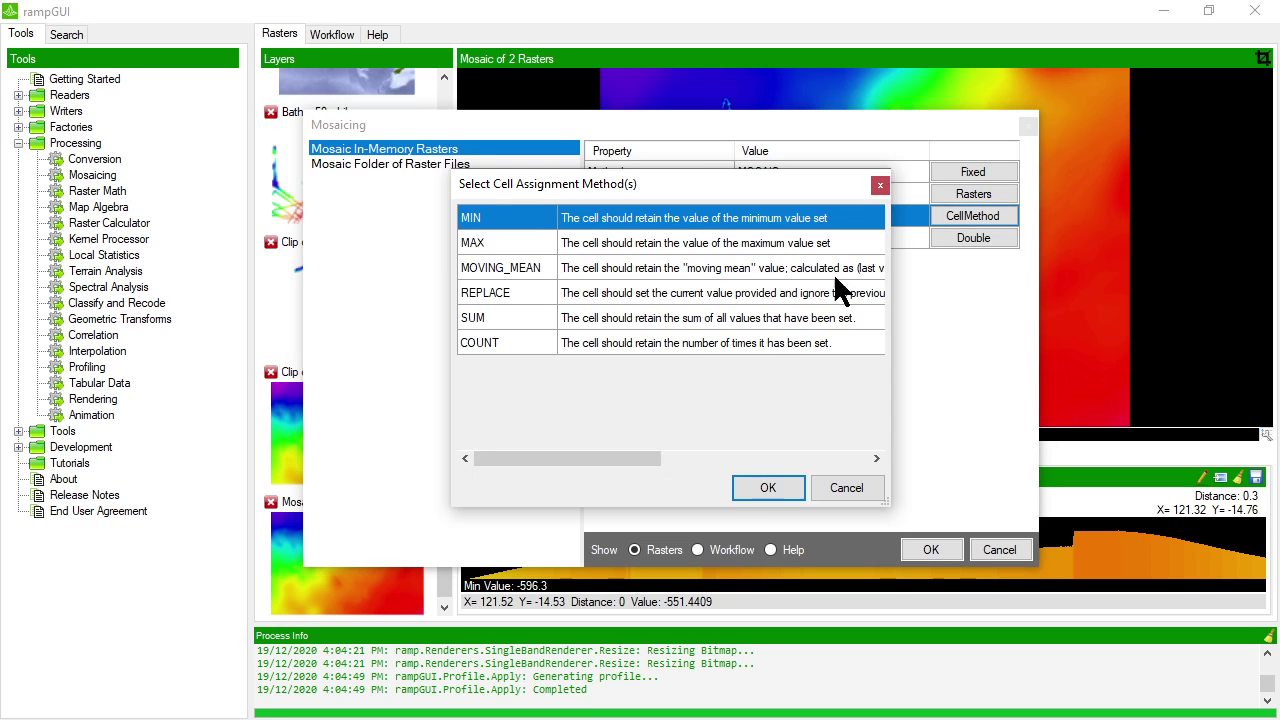
{"action": "left_click", "coordinate": [586, 297]}
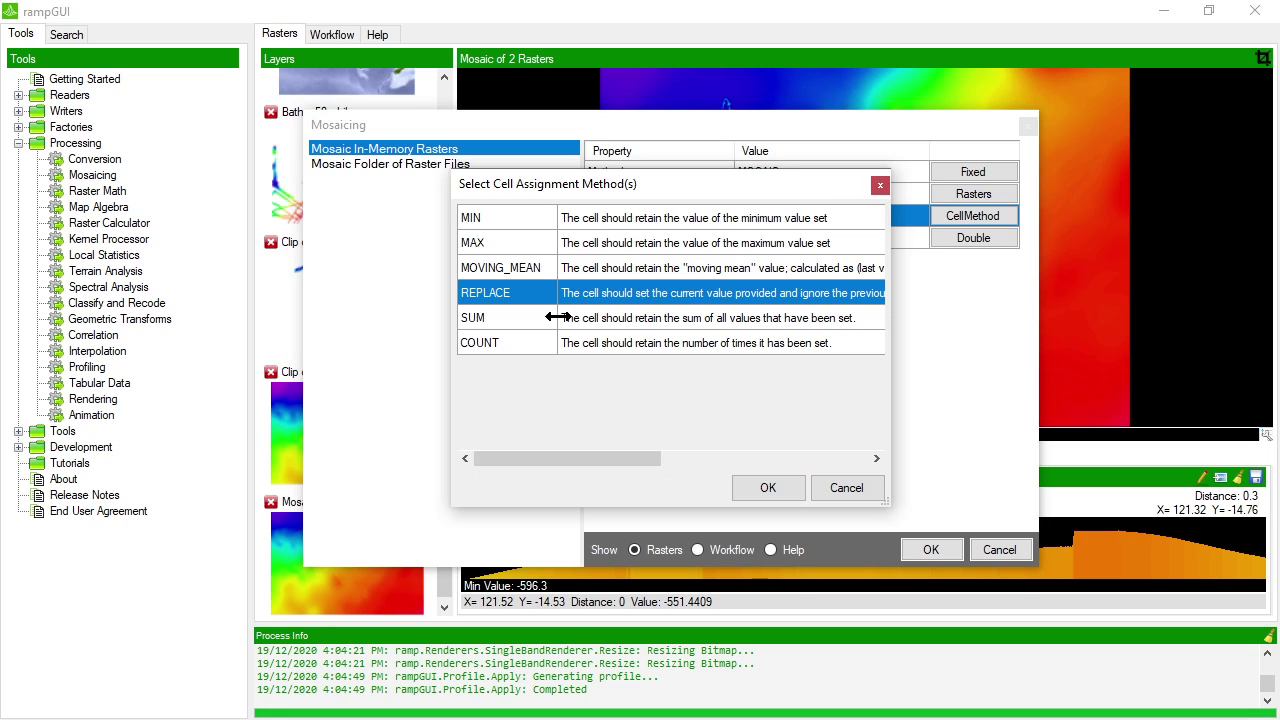
{"action": "left_click", "coordinate": [851, 488]}
Select the two clipped rasters as mosaic inputs, ordering Clip of AUS_TOPO_BATHY_250M_GA.img before Clip of Bathy_50m.bil.
{"action": "left_click", "coordinate": [770, 194]}
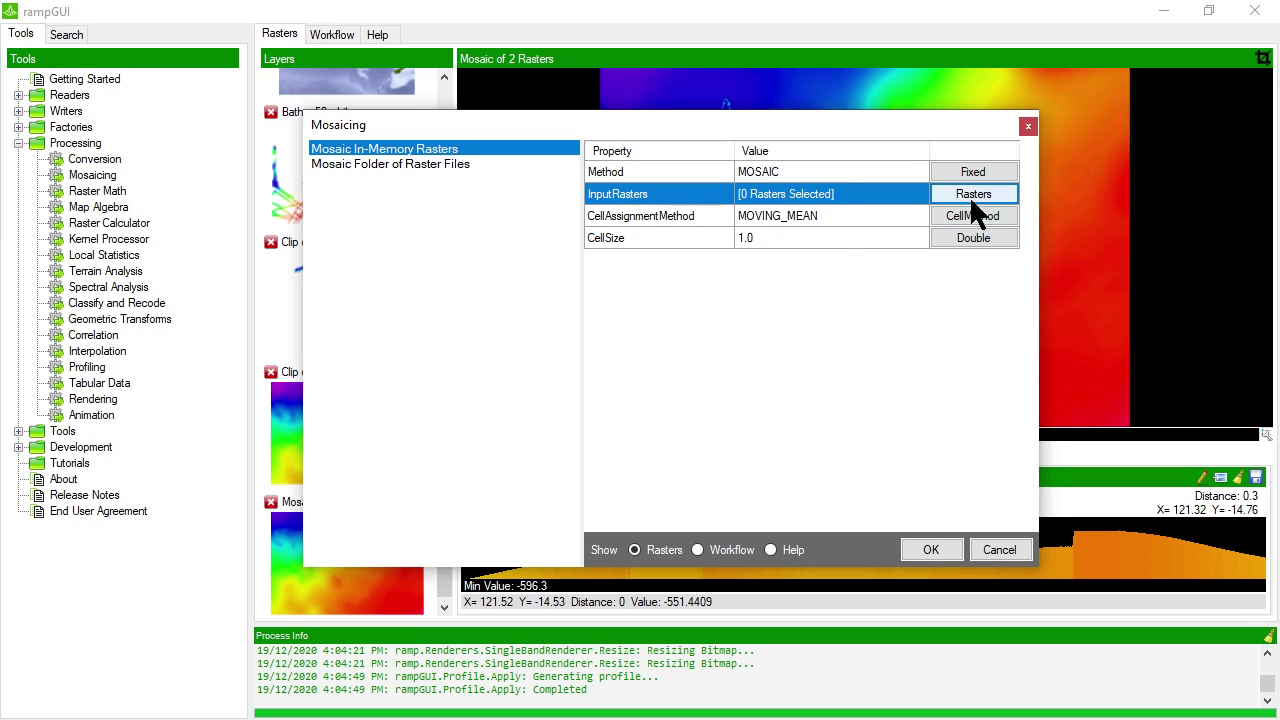
{"action": "left_click", "coordinate": [969, 194]}
{"action": "scroll", "coordinate": [556, 408], "scroll_direction": "down", "scroll_amount": 1}
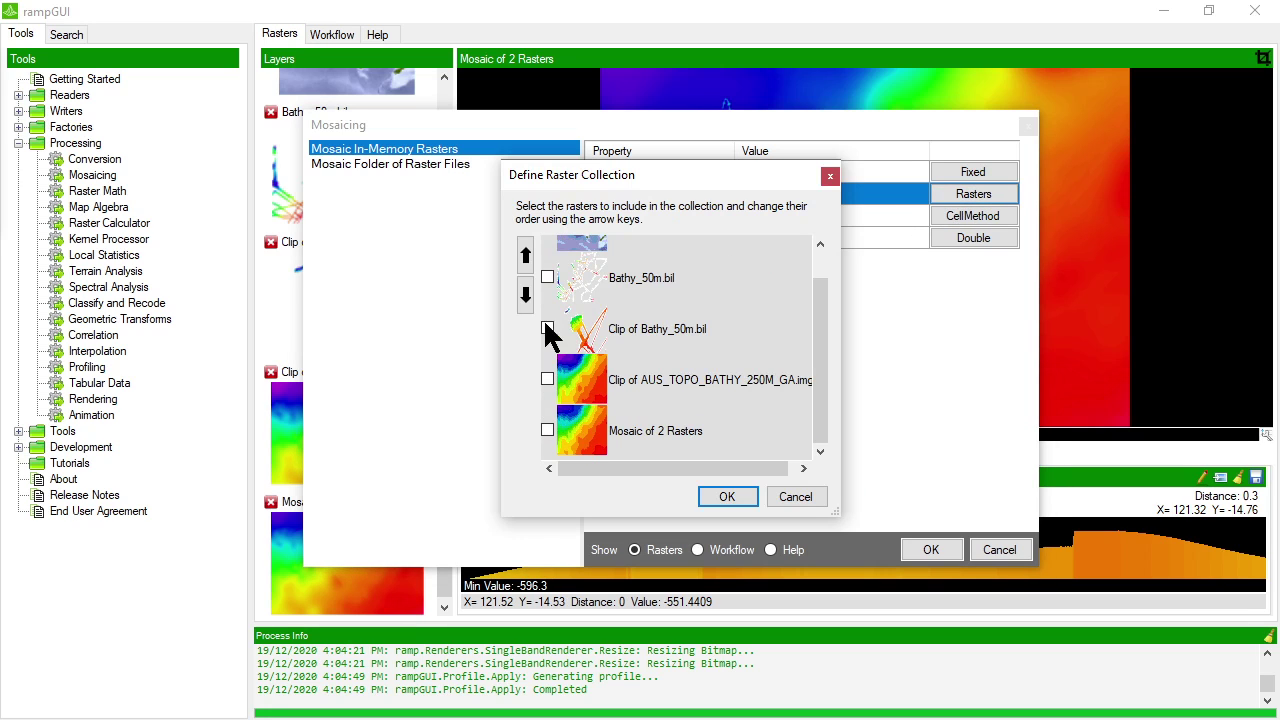
{"action": "left_click", "coordinate": [548, 330]}
{"action": "left_click", "coordinate": [548, 379]}
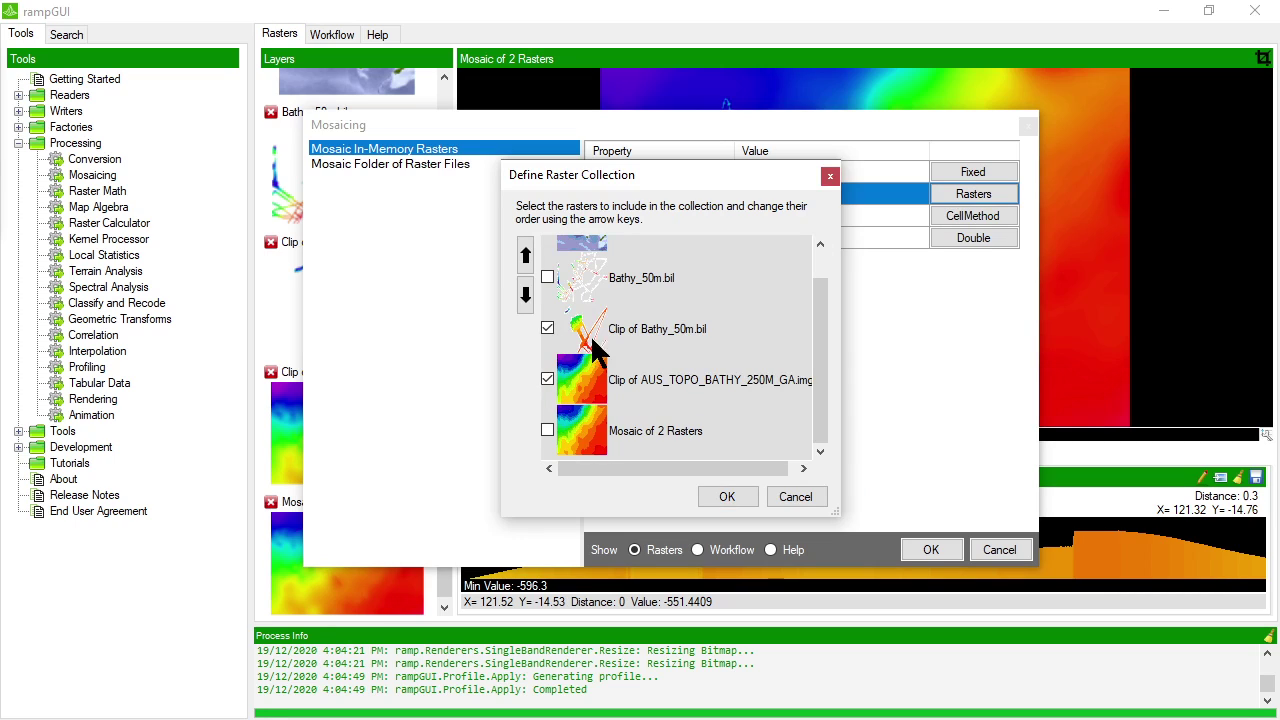
{"action": "left_click", "coordinate": [650, 390]}
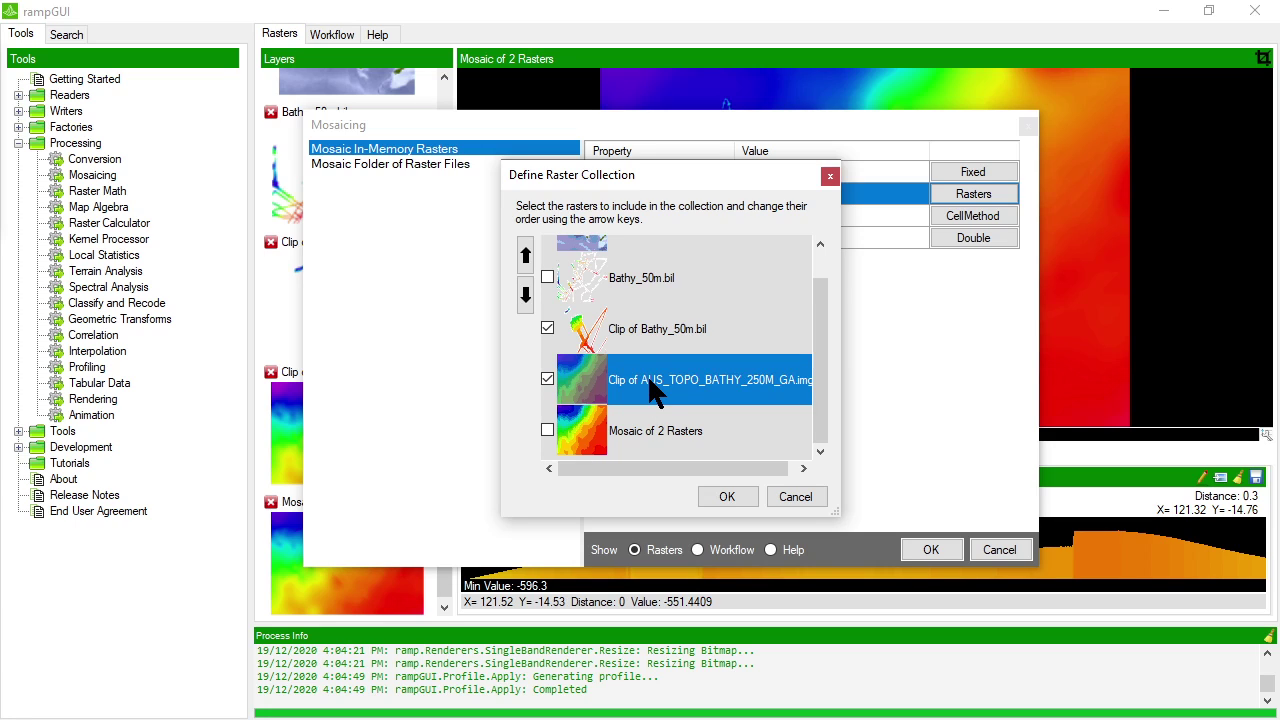
{"action": "left_click", "coordinate": [527, 258]}
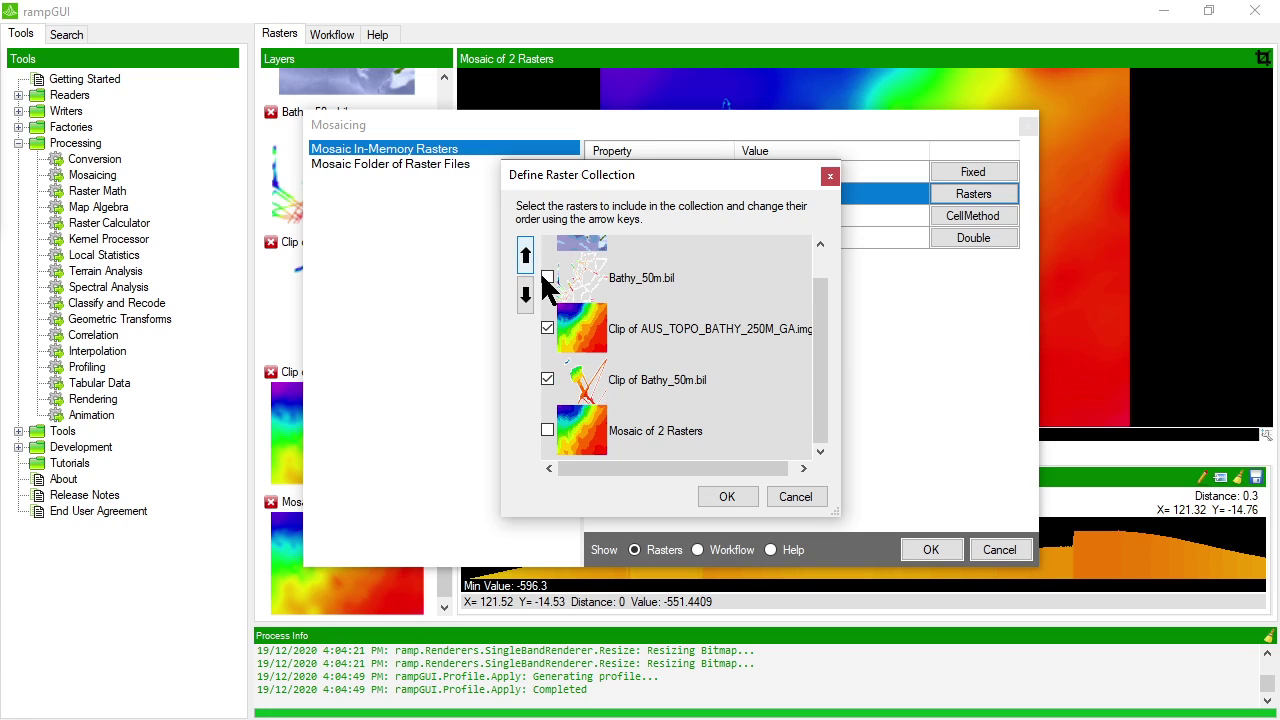
{"action": "left_click", "coordinate": [645, 392]}
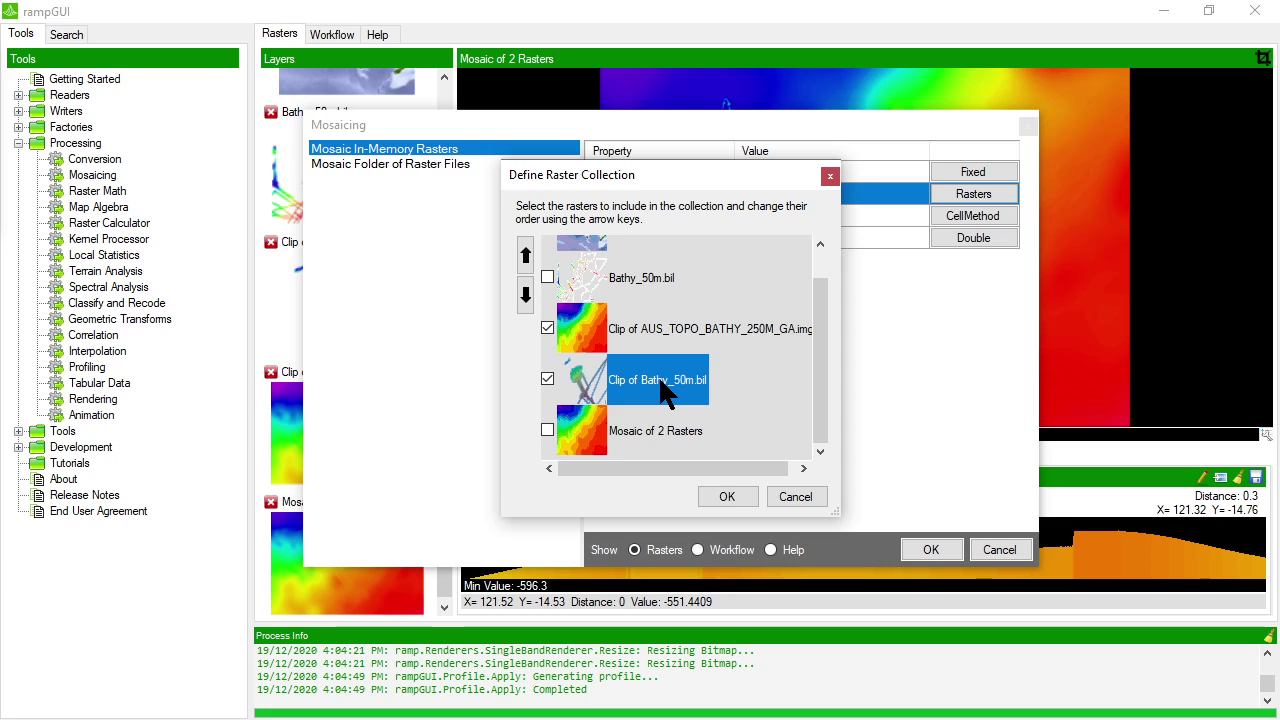
{"action": "left_click", "coordinate": [731, 500]}
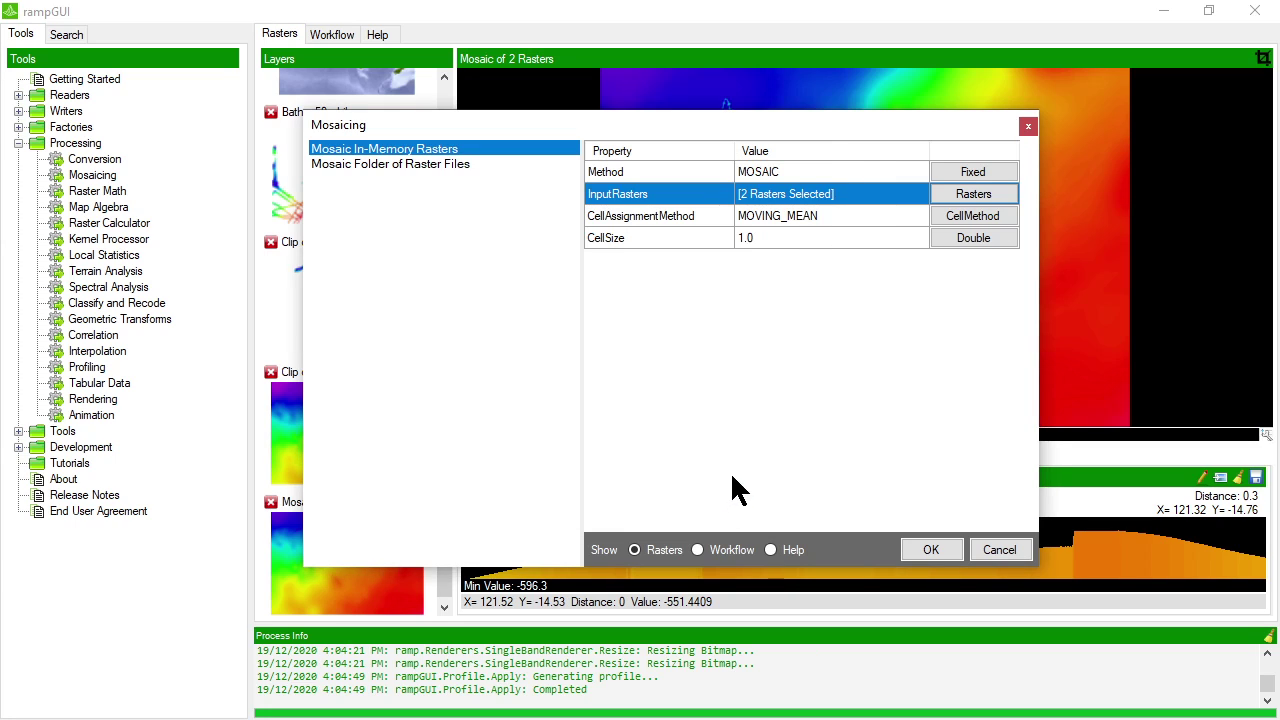
Set the mosaic's cell assignment method to REPLACE and its cell size to 0.000463.
{"action": "left_click", "coordinate": [858, 217]}
{"action": "left_click", "coordinate": [958, 218]}
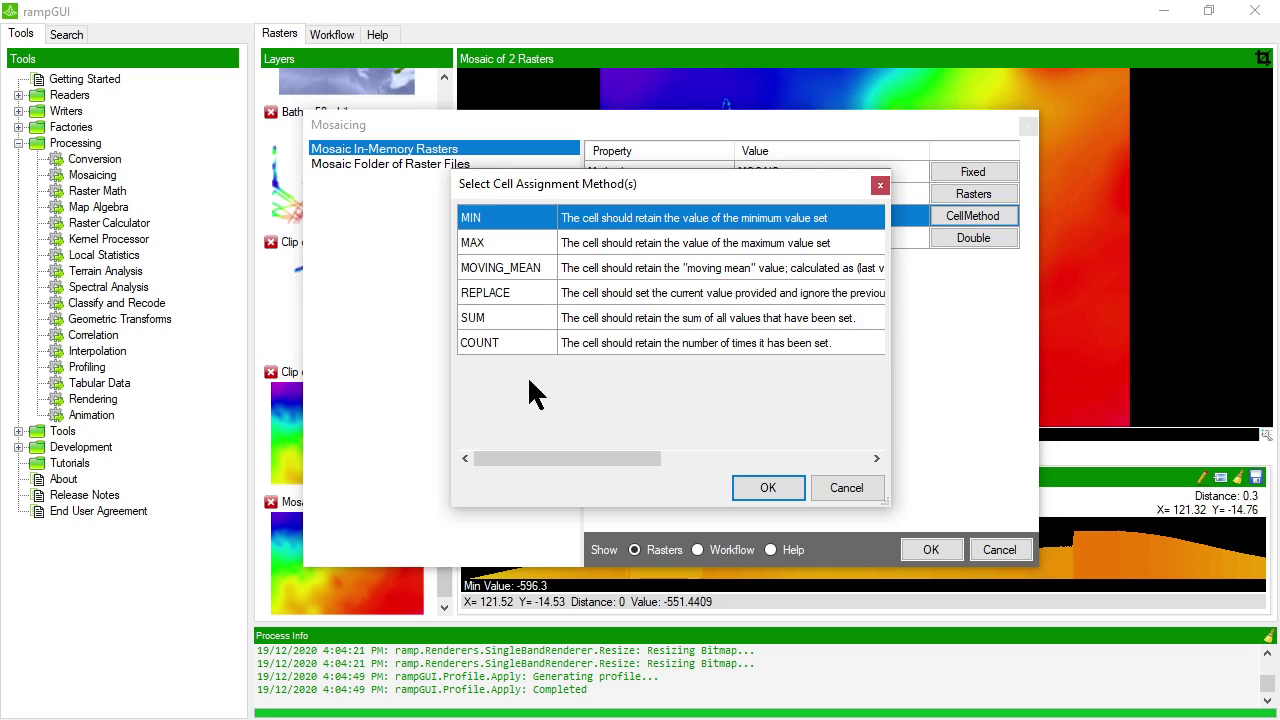
{"action": "double_click", "coordinate": [516, 292]}
{"action": "left_click", "coordinate": [768, 240]}
{"action": "left_click", "coordinate": [980, 243]}
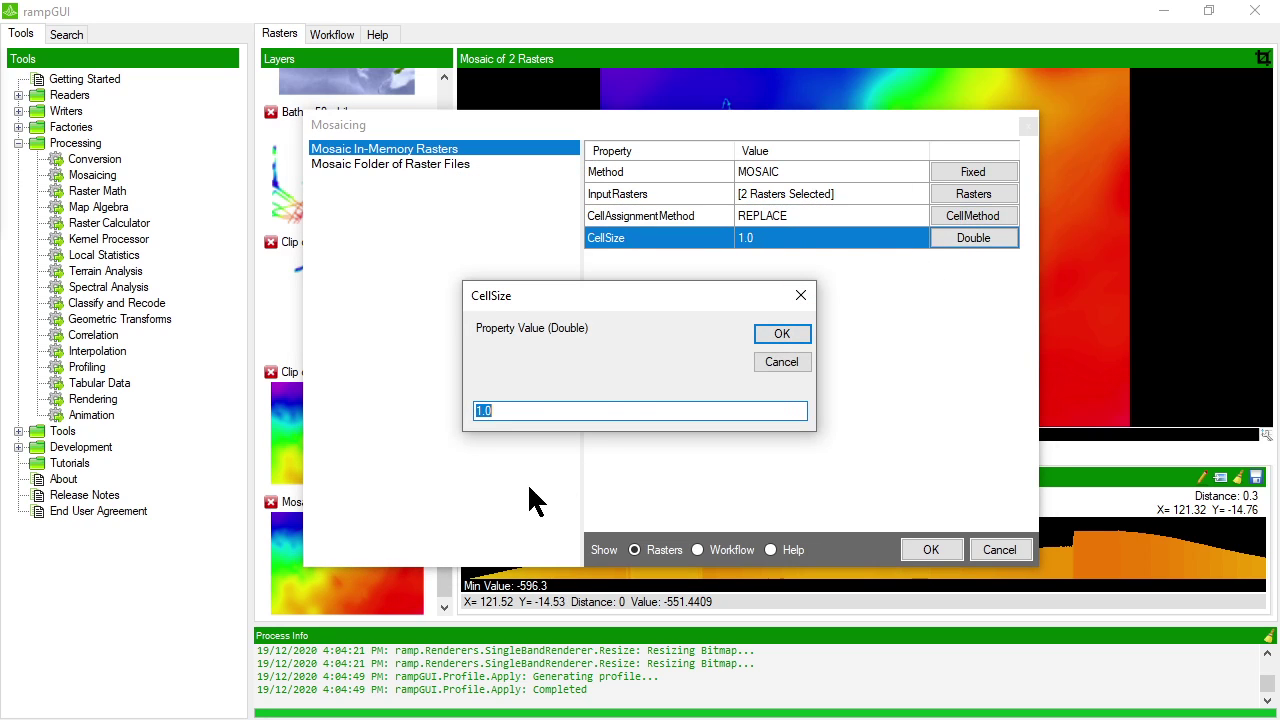
{"action": "type", "text": "0.000463"}
{"action": "left_click", "coordinate": [782, 334]}
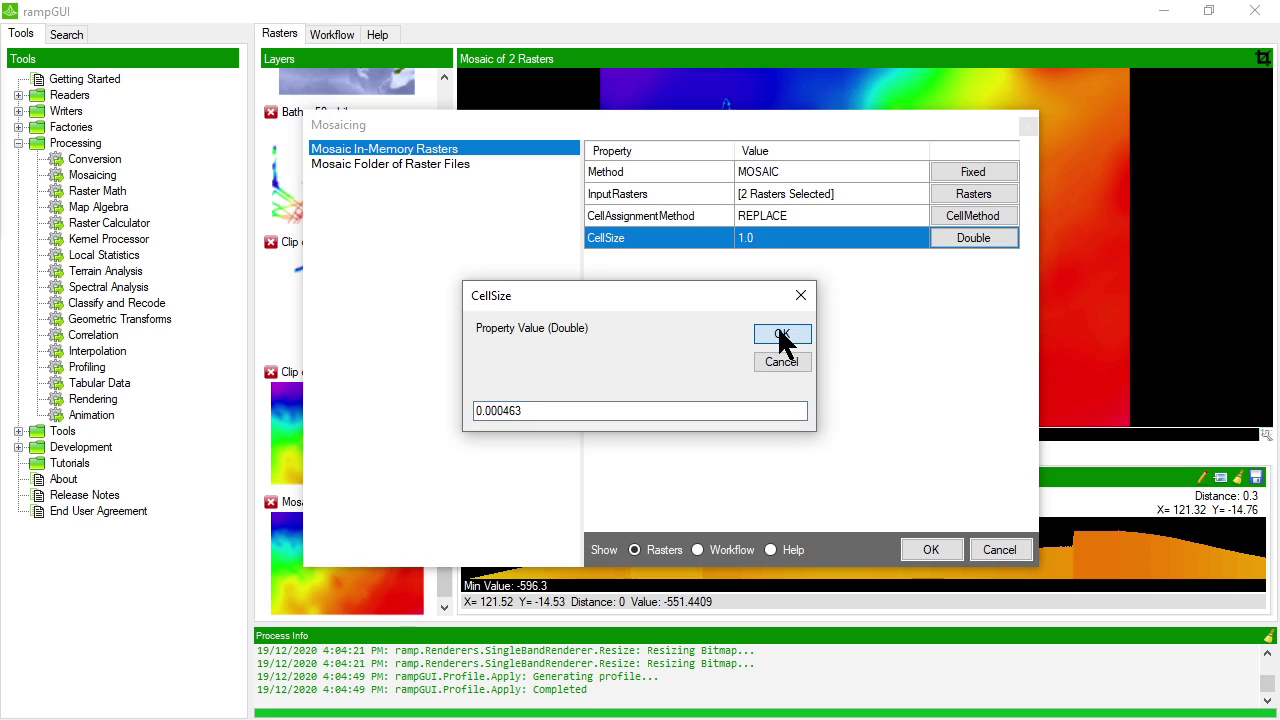
Run the second mosaic of the two clipped rasters and render the resulting raster.
{"action": "left_click", "coordinate": [929, 556]}
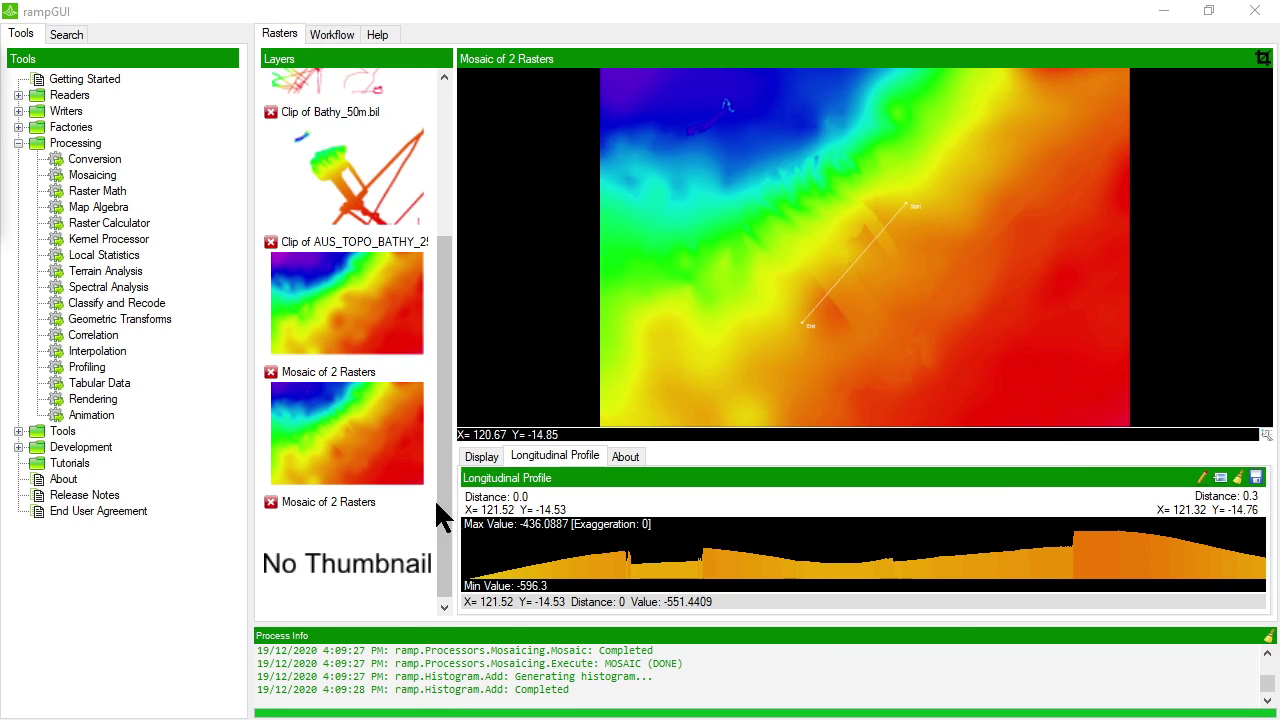
{"action": "left_click", "coordinate": [352, 555]}
{"action": "right_click", "coordinate": [352, 554]}
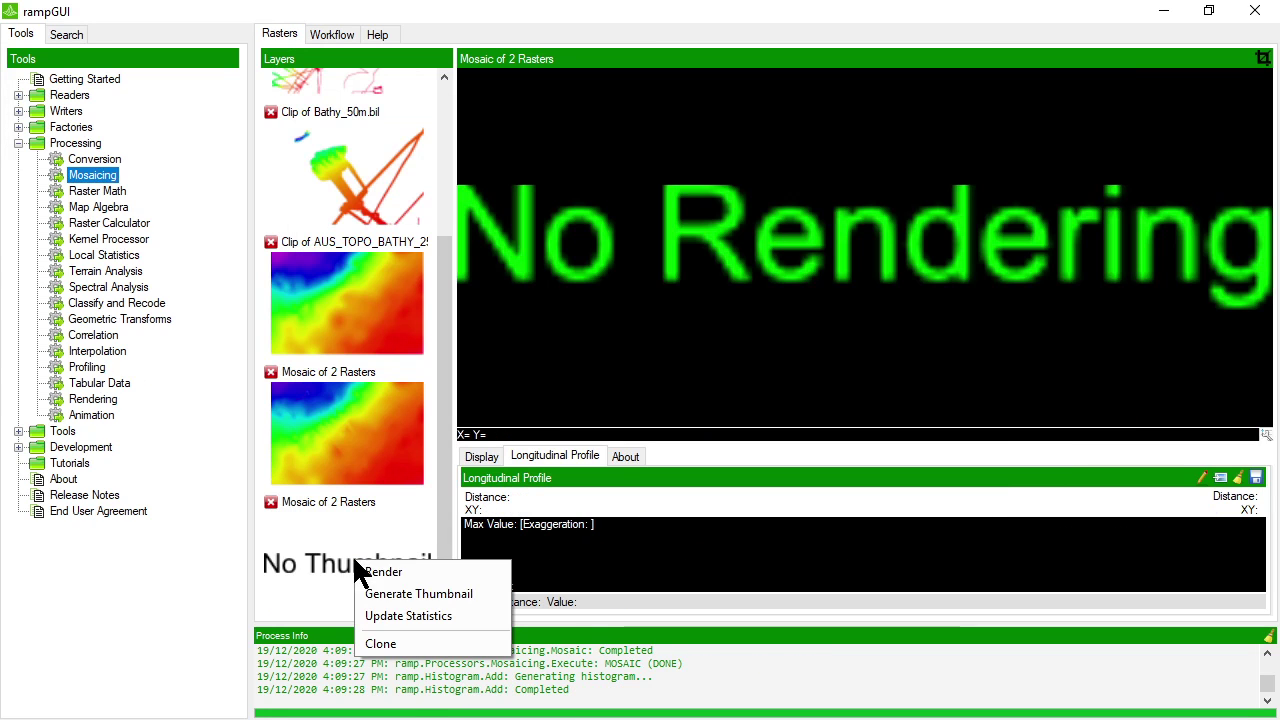
{"action": "left_click", "coordinate": [398, 562]}
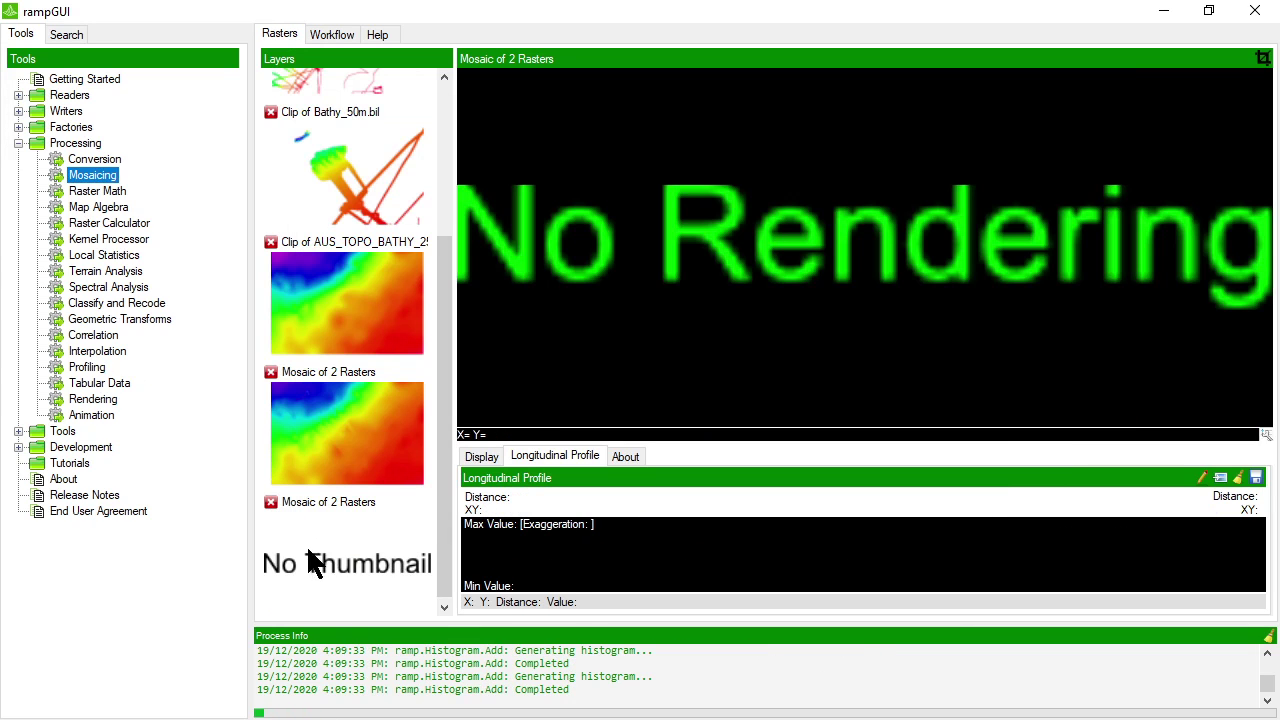
Prefix the new mosaic layer's name with "(Replace)" and the earlier mosaic layer's name with "(Mean)".
{"action": "left_click", "coordinate": [286, 500]}
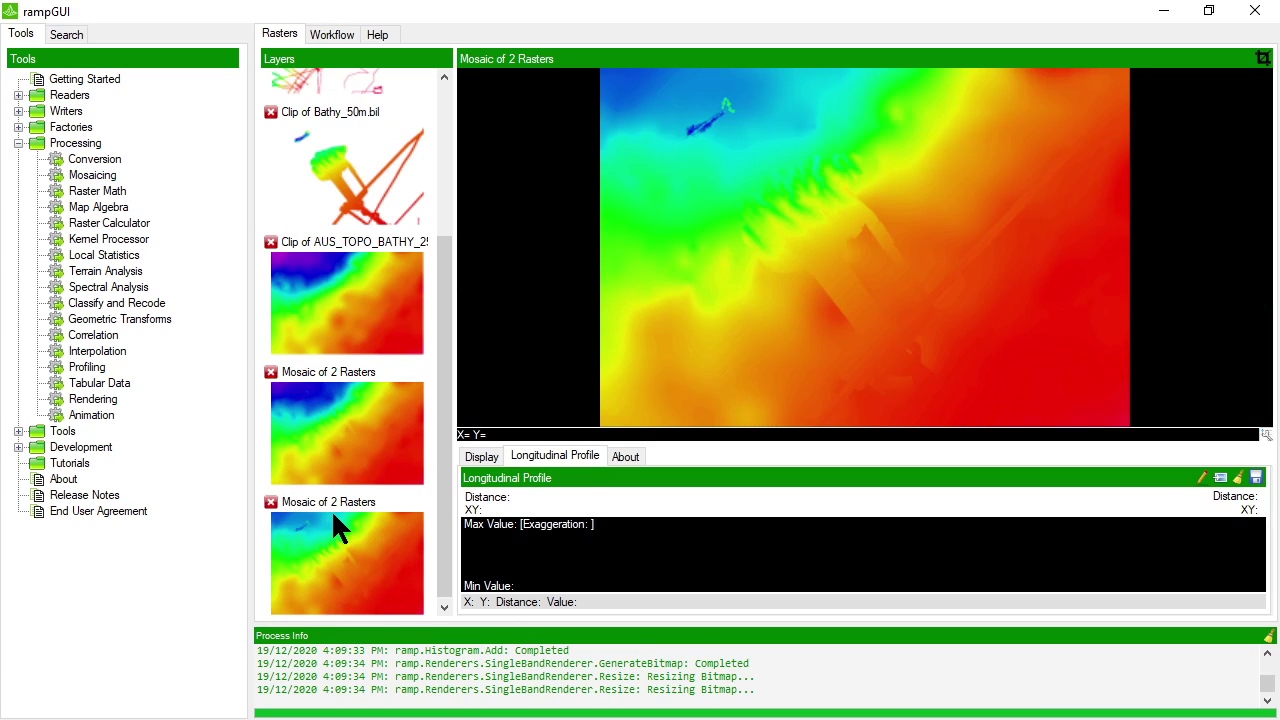
{"action": "type", "text": "(Rreplac"}
{"action": "key", "text": "BackSpace"}
{"action": "key", "text": "BackSpace"}
{"action": "key", "text": "BackSpace"}
{"action": "key", "text": "BackSpace"}
{"action": "key", "text": "BackSpace"}
{"action": "key", "text": "BackSpace"}
{"action": "type", "text": "eplace)"}
{"action": "left_click", "coordinate": [284, 368]}
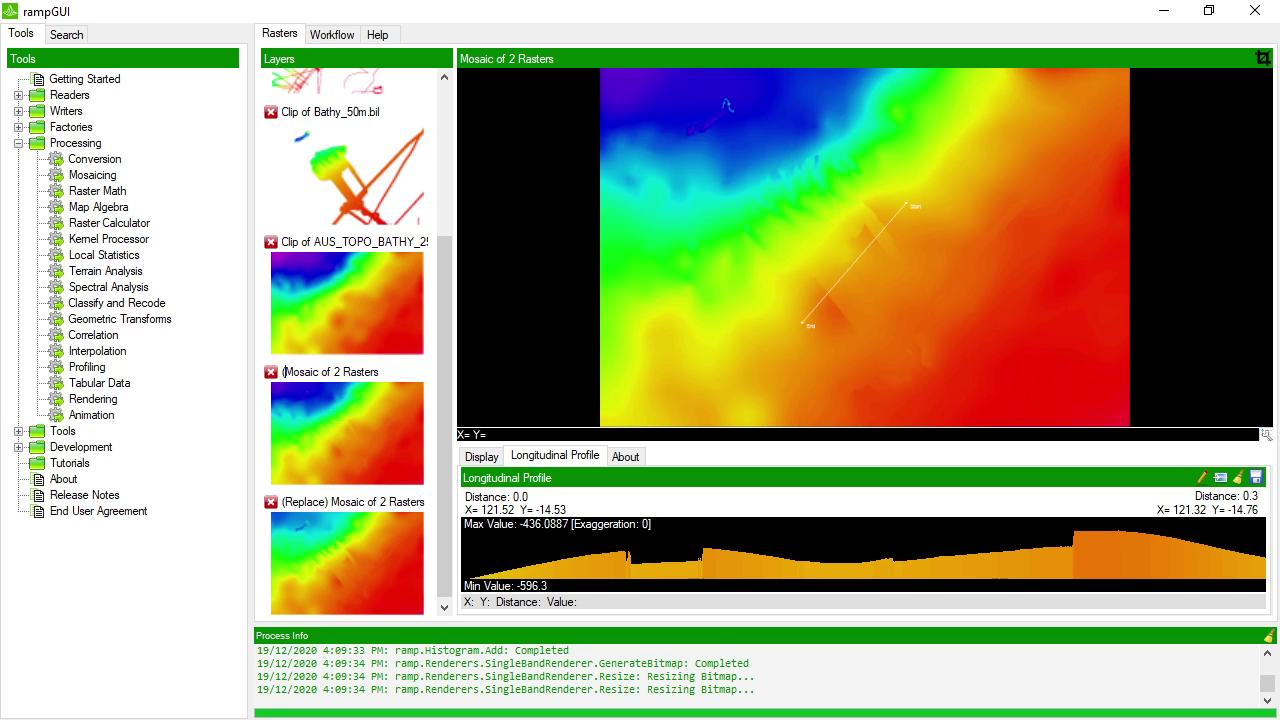
{"action": "type", "text": "(Mean)"}
Compare how the survey areas blend in the (Replace) and (Mean) mosaics by displaying each in turn.
{"action": "left_click", "coordinate": [362, 572]}
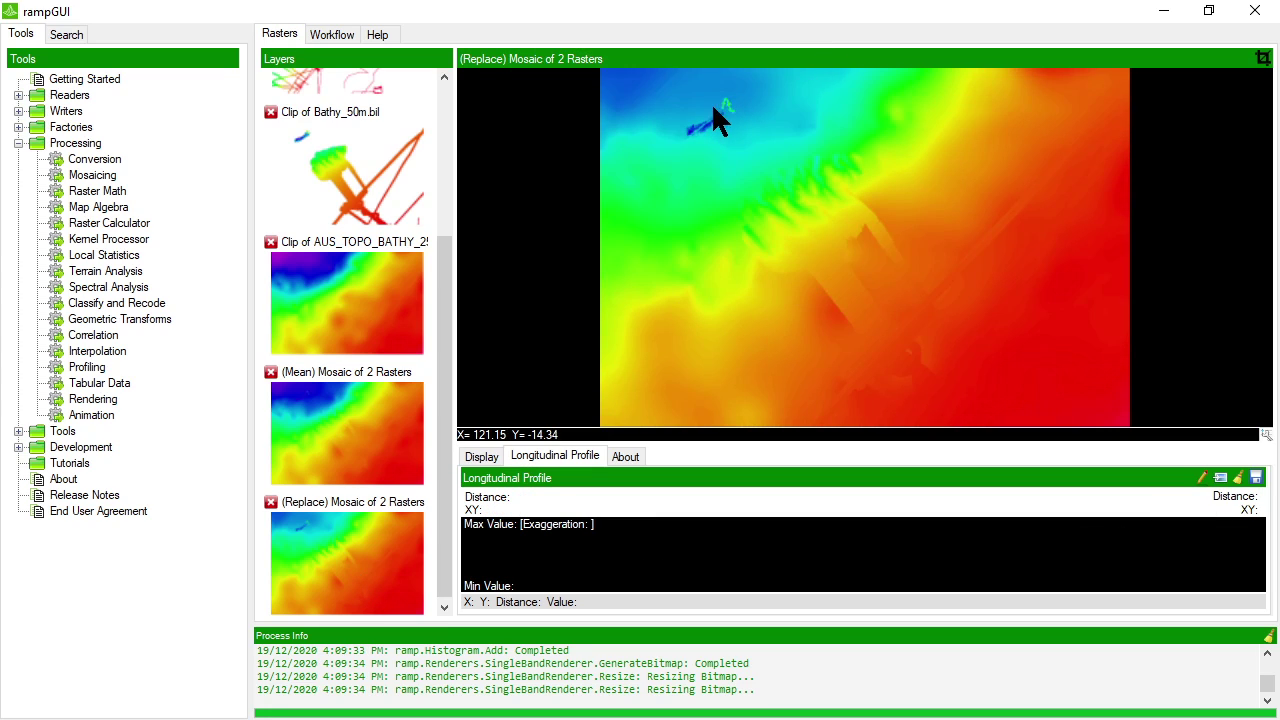
{"action": "left_click", "coordinate": [361, 430]}
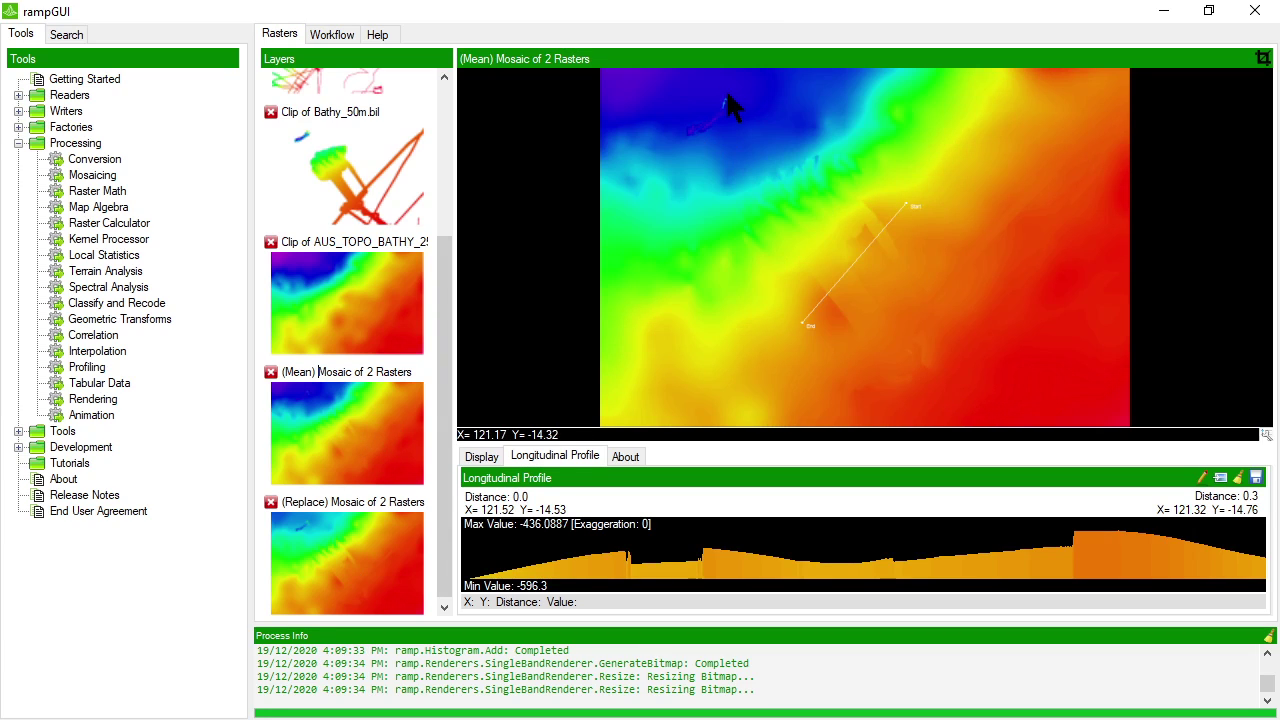
{"action": "left_click", "coordinate": [352, 573]}
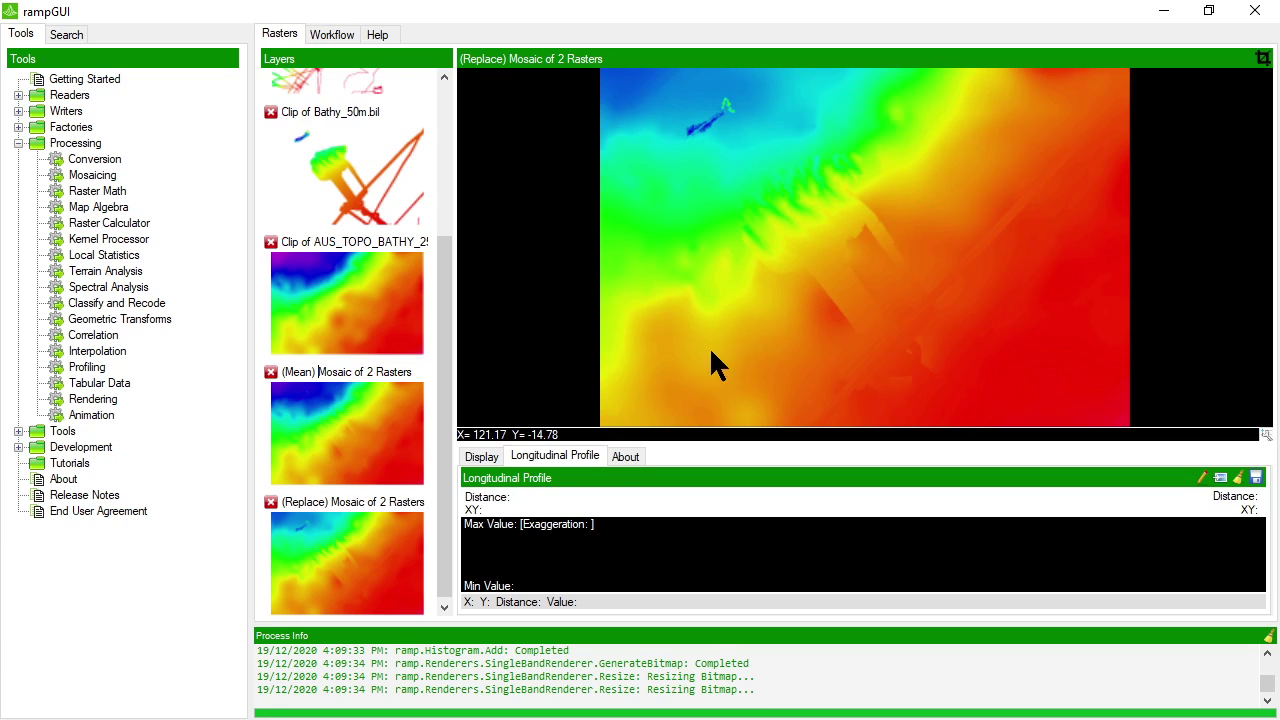
{"action": "left_click", "coordinate": [367, 423]}
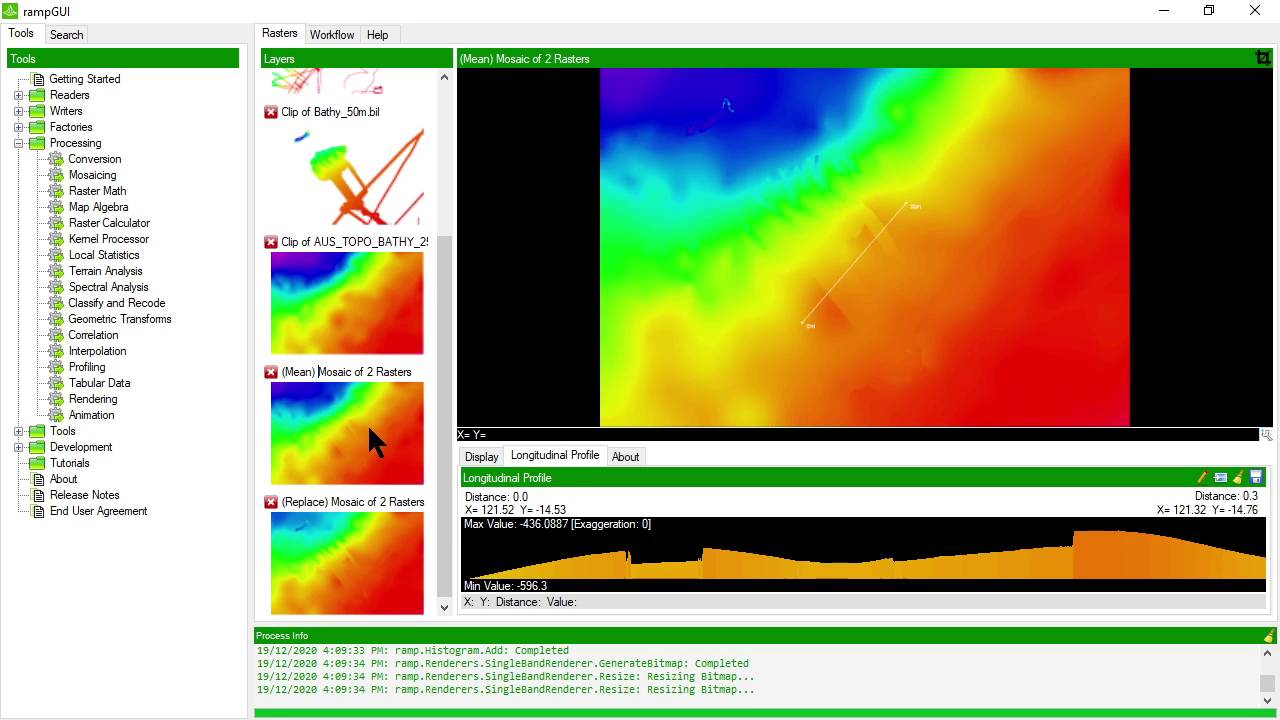
Apply the longitudinal profile of the (Mean) Mosaic of 2 Rasters to the (Replace) Mosaic of 2 Rasters.
{"action": "left_click", "coordinate": [395, 549]}
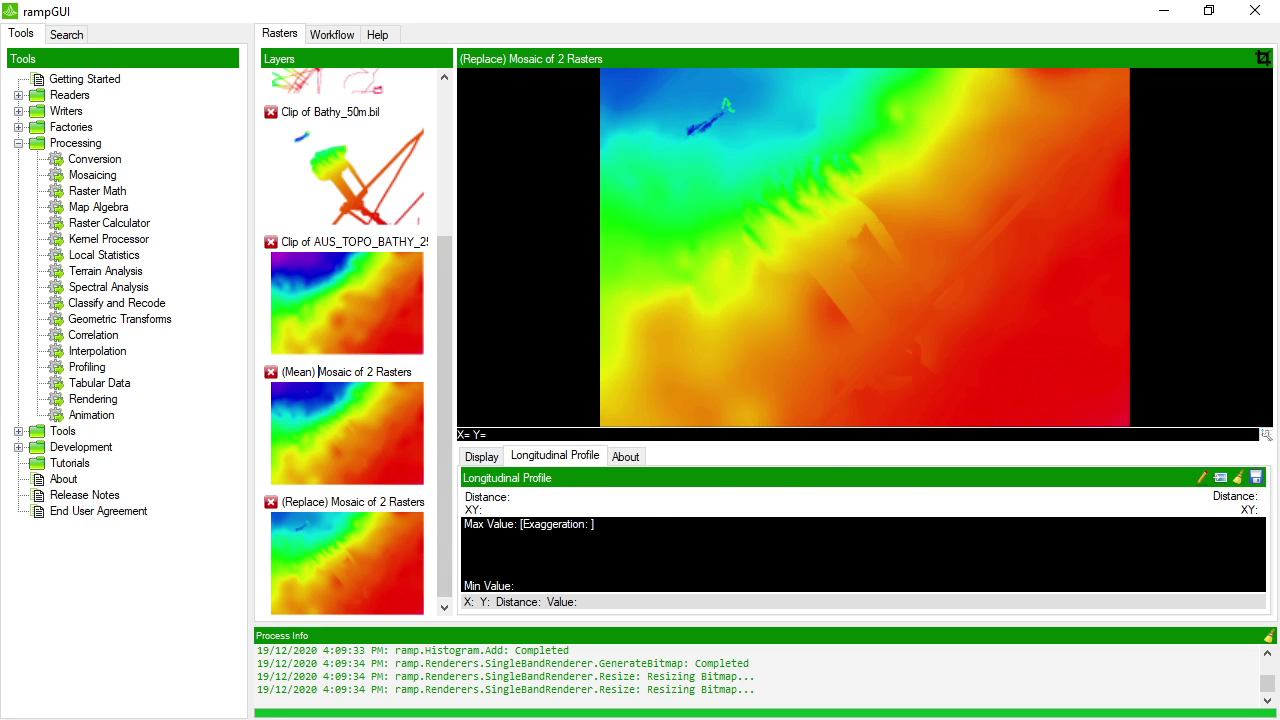
{"action": "left_click", "coordinate": [1220, 479]}
{"action": "left_click", "coordinate": [527, 252]}
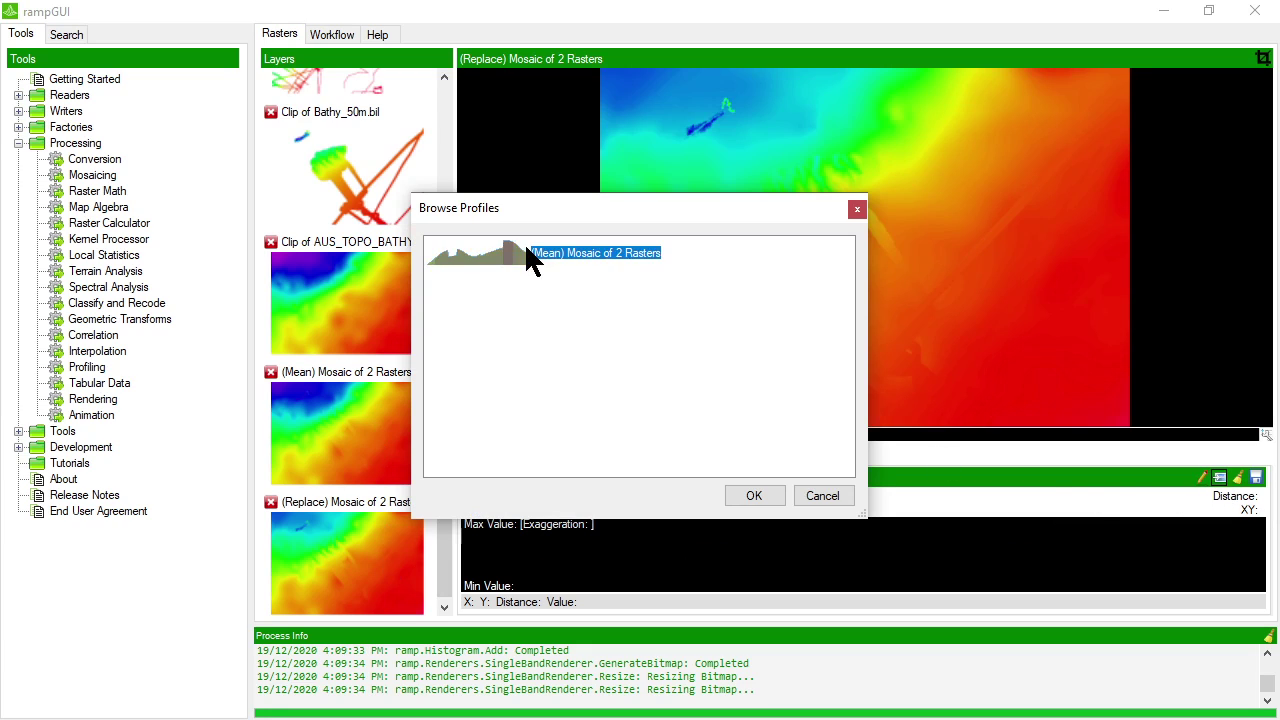
{"action": "left_click", "coordinate": [766, 490]}
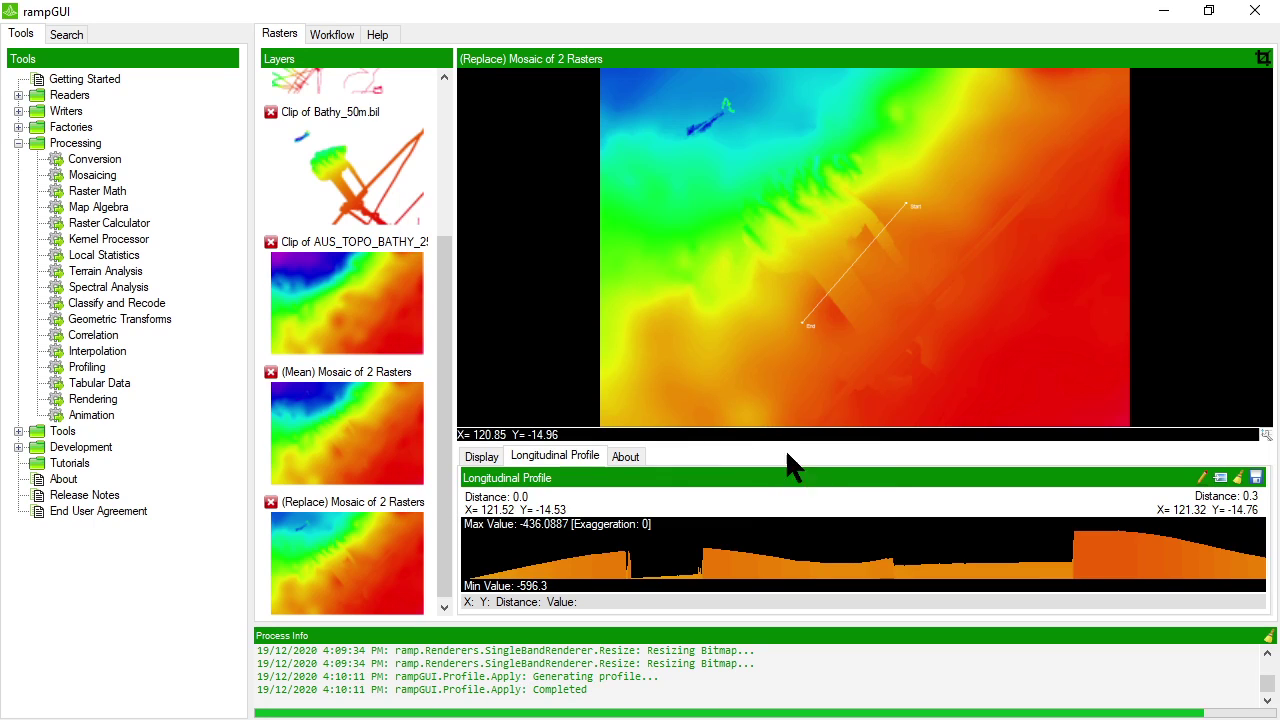
Compare the longitudinal profiles of the (Mean) and (Replace) mosaics across the survey edges by alternating between the two rasters.
{"action": "left_click", "coordinate": [320, 432]}
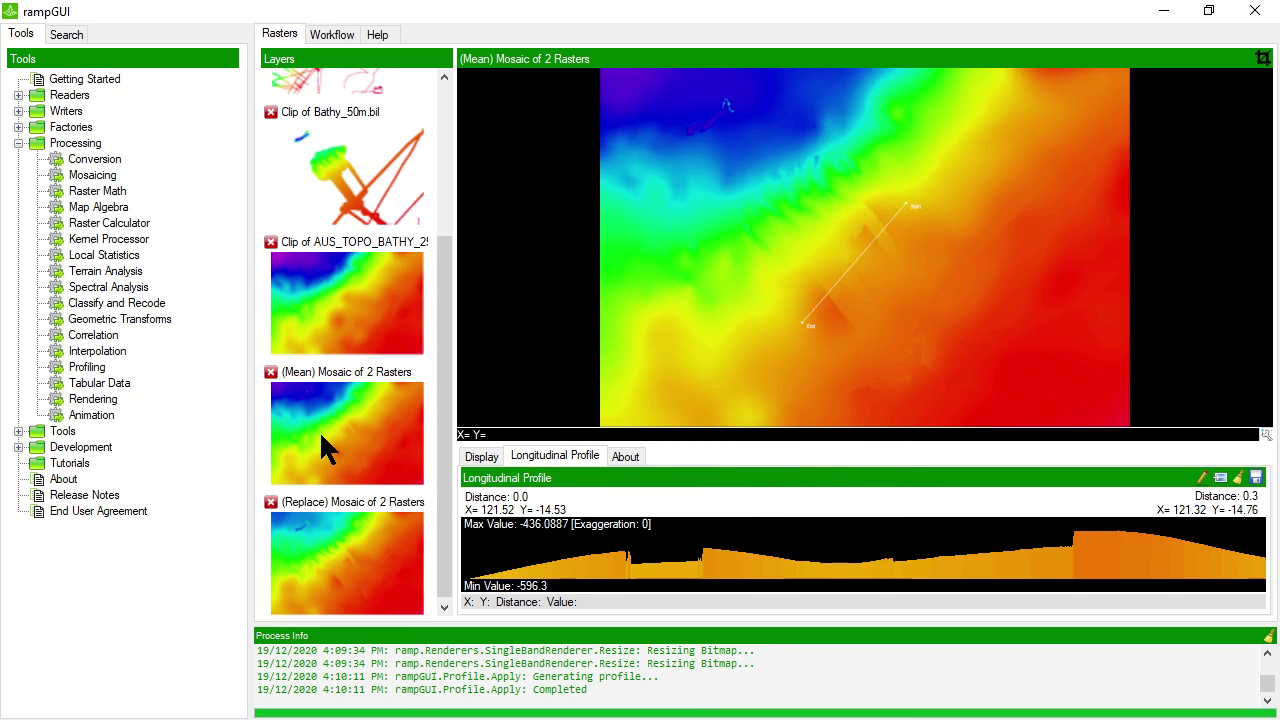
{"action": "left_click", "coordinate": [322, 526]}
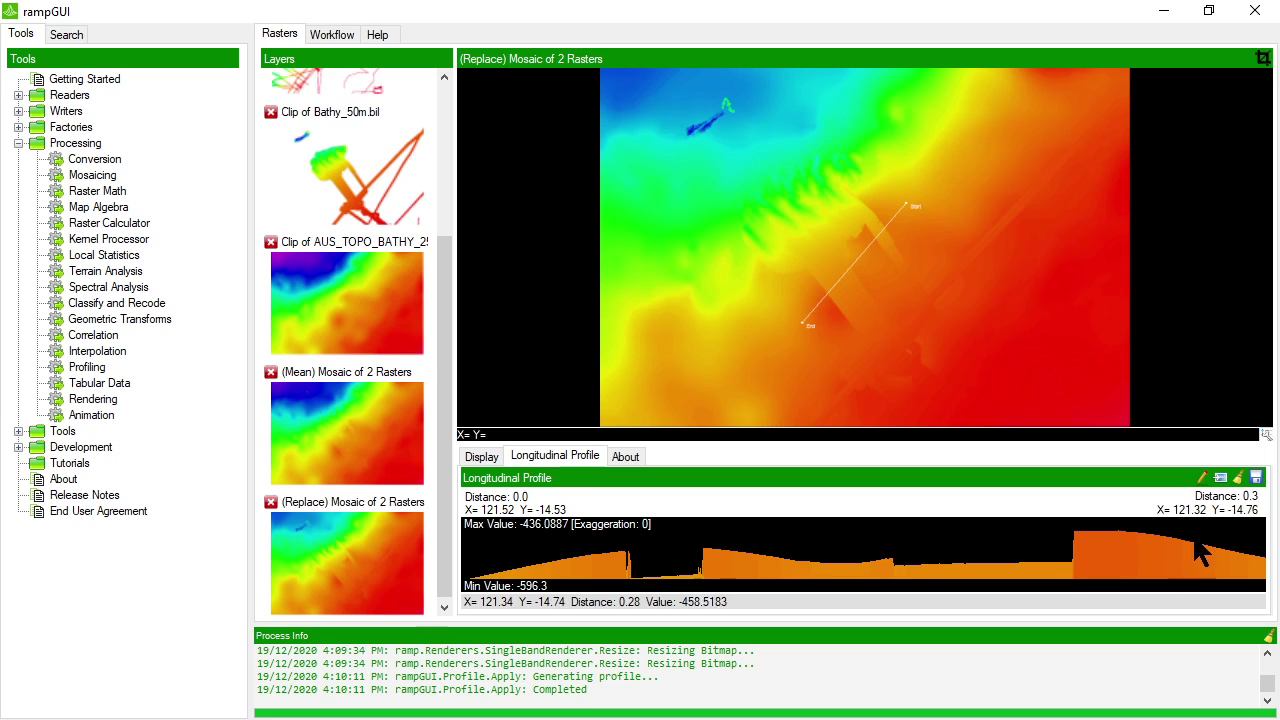
{"action": "left_click", "coordinate": [360, 429]}
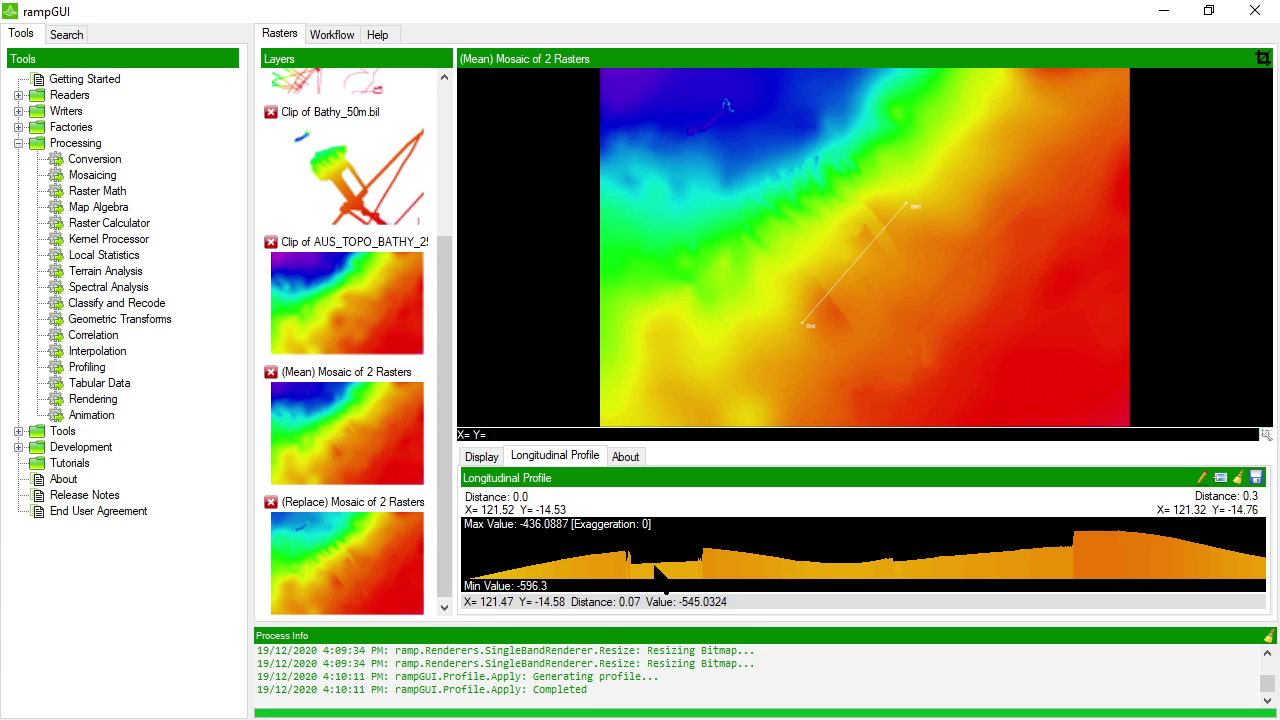
{"action": "left_click", "coordinate": [310, 549]}
{"action": "left_click", "coordinate": [334, 431]}
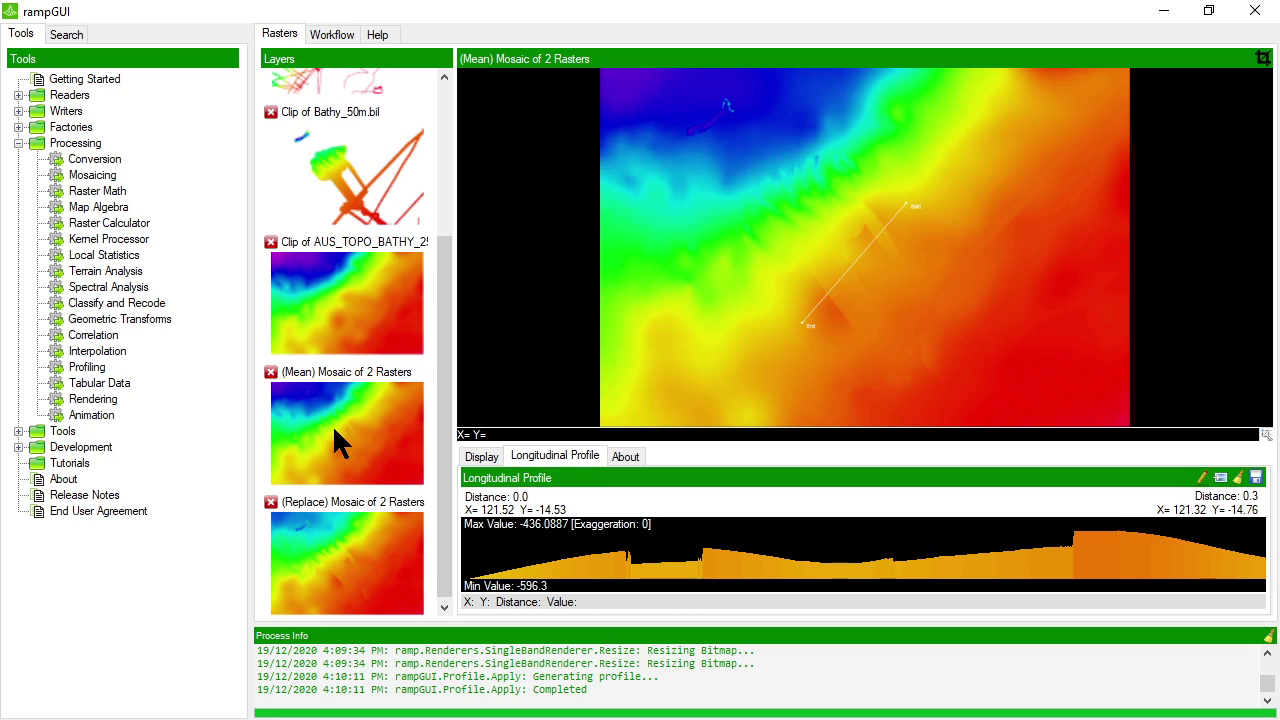
{"action": "left_click", "coordinate": [375, 562]}
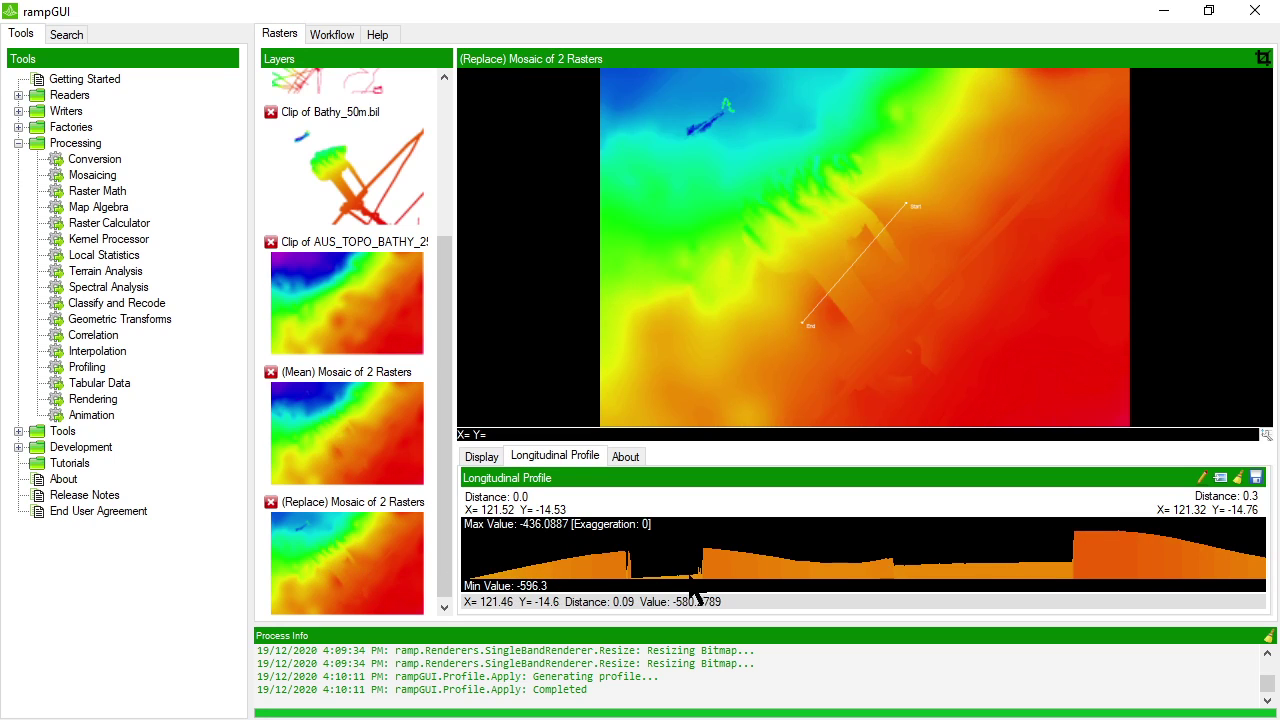
{"action": "left_click", "coordinate": [328, 400]}
{"action": "left_click", "coordinate": [353, 547]}
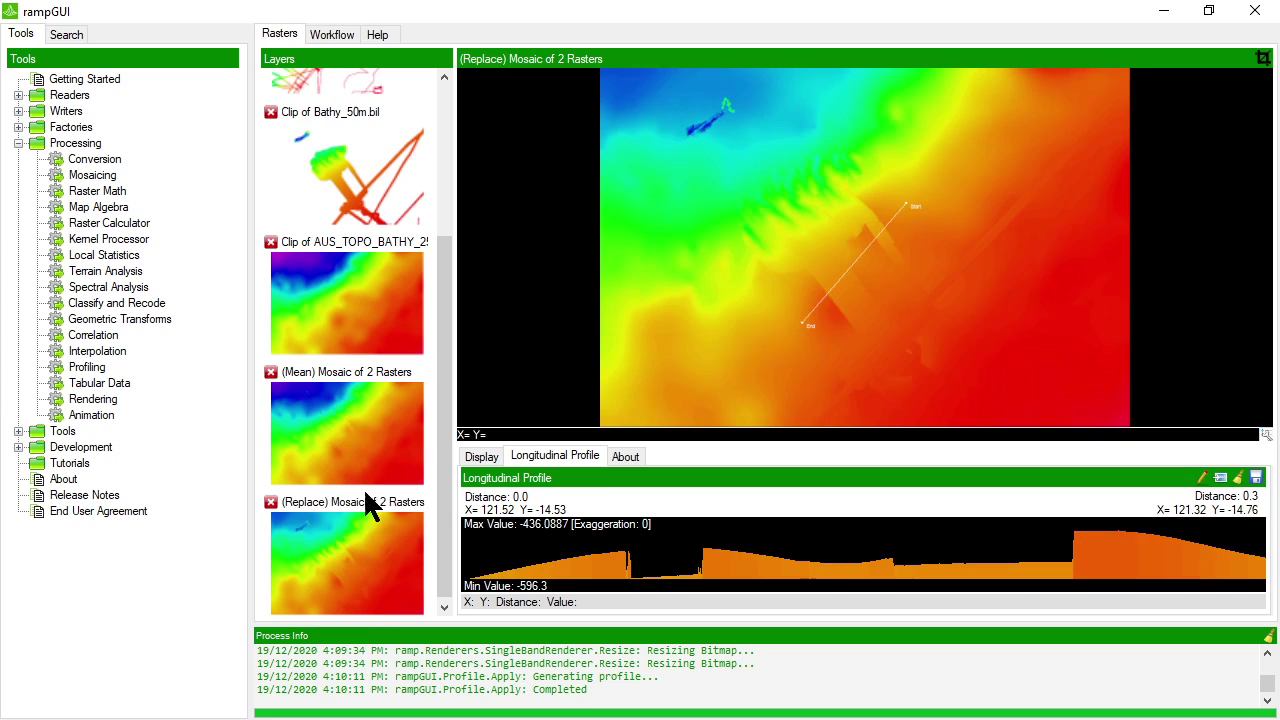
{"action": "left_click", "coordinate": [369, 419]}
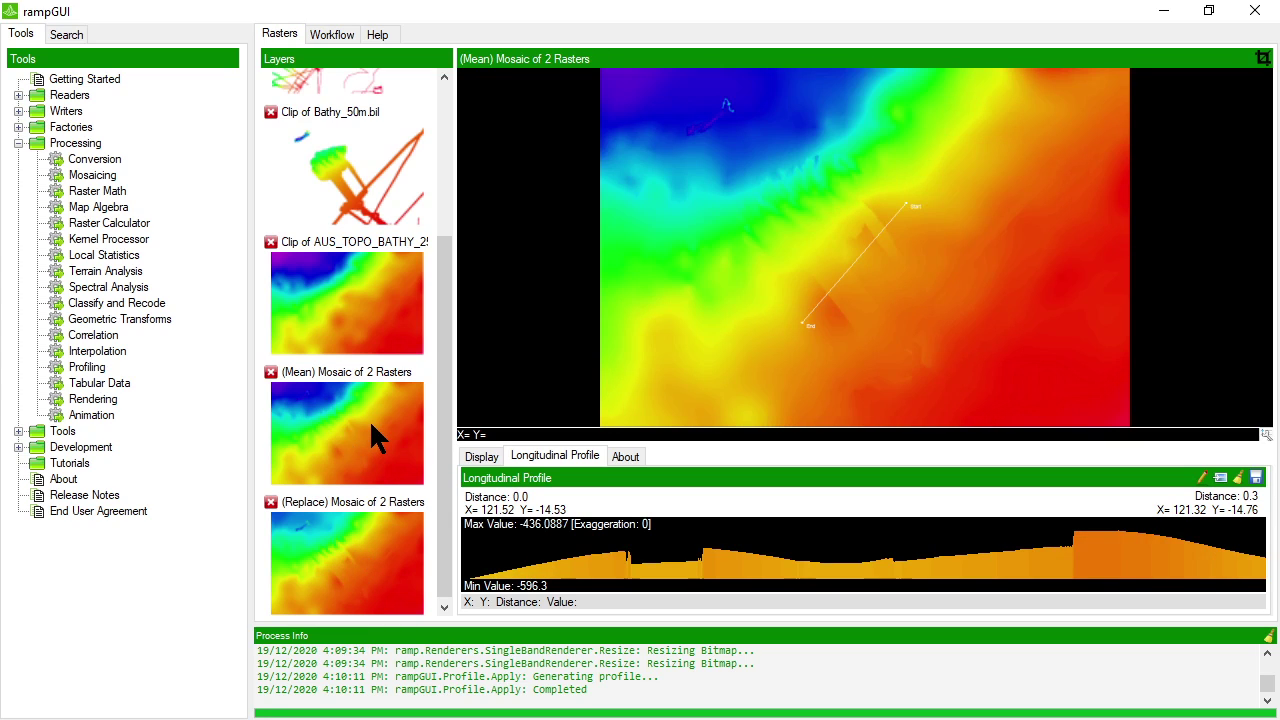
Open the Mosaicing tool and compare the properties of Mosaic In-Memory Rasters with those of Mosaic Folder of Raster Files.
{"action": "double_click", "coordinate": [108, 177]}
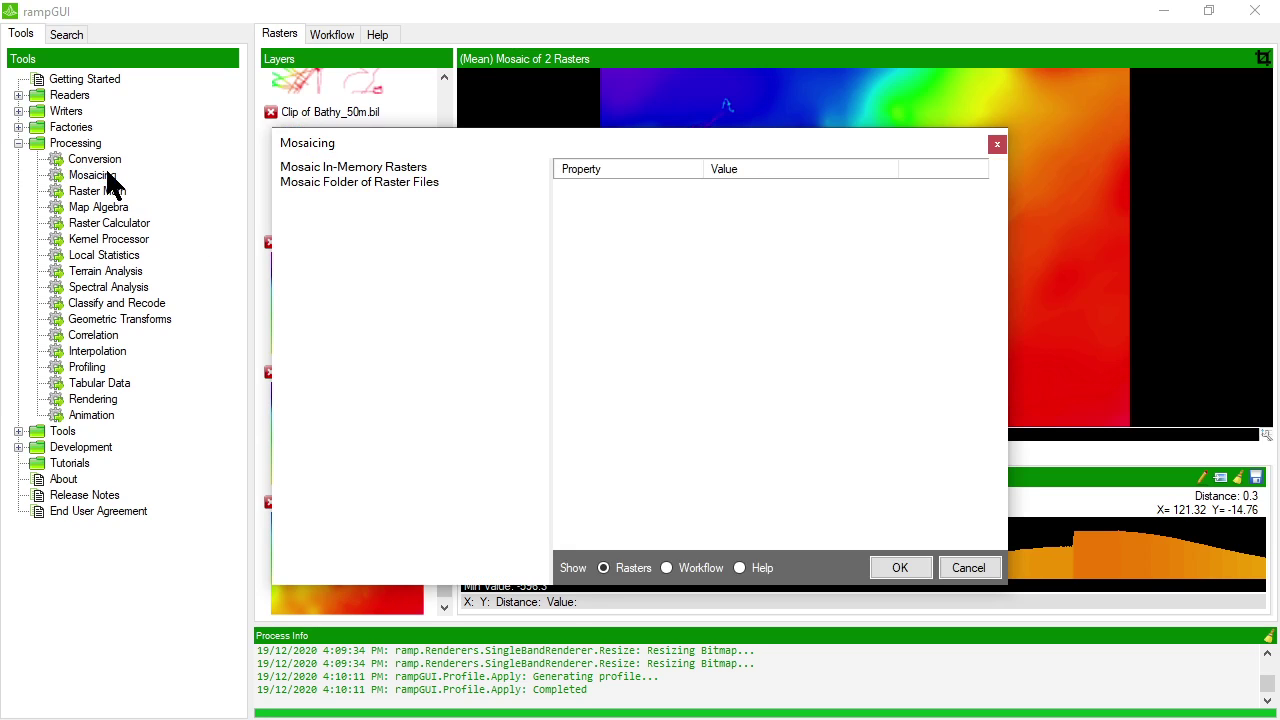
{"action": "left_click", "coordinate": [346, 185]}
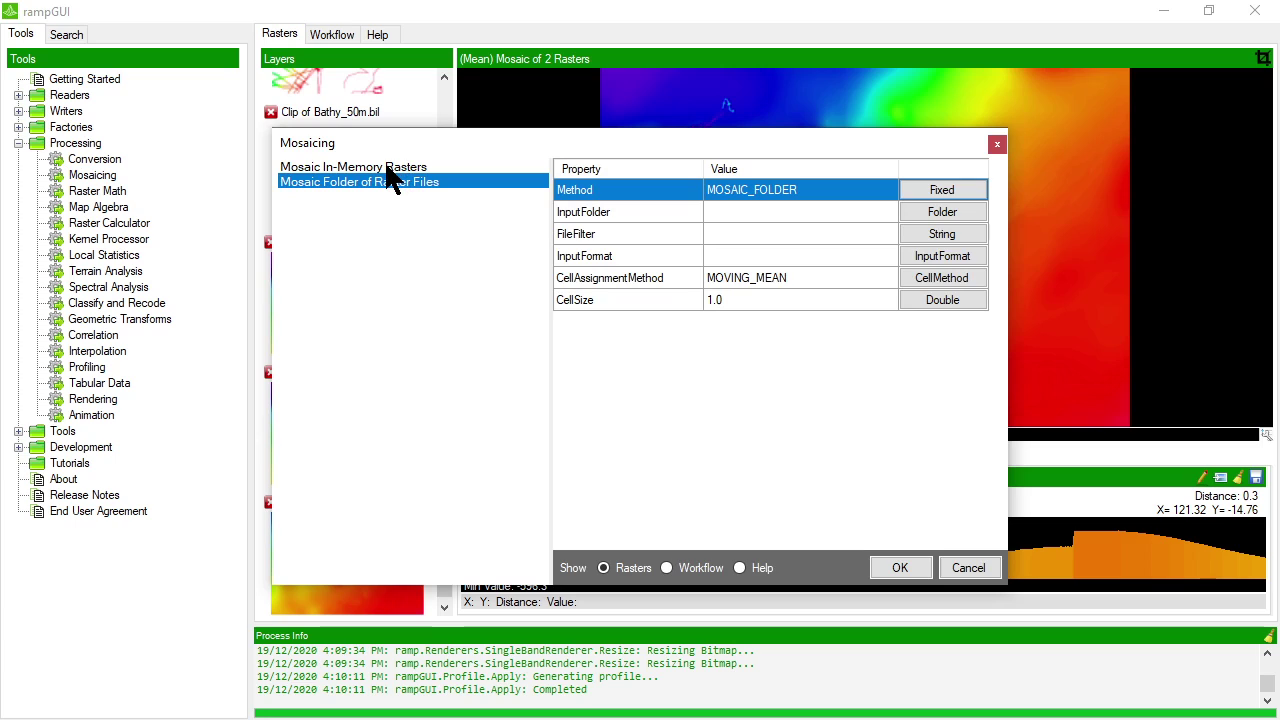
{"action": "left_click", "coordinate": [389, 168]}
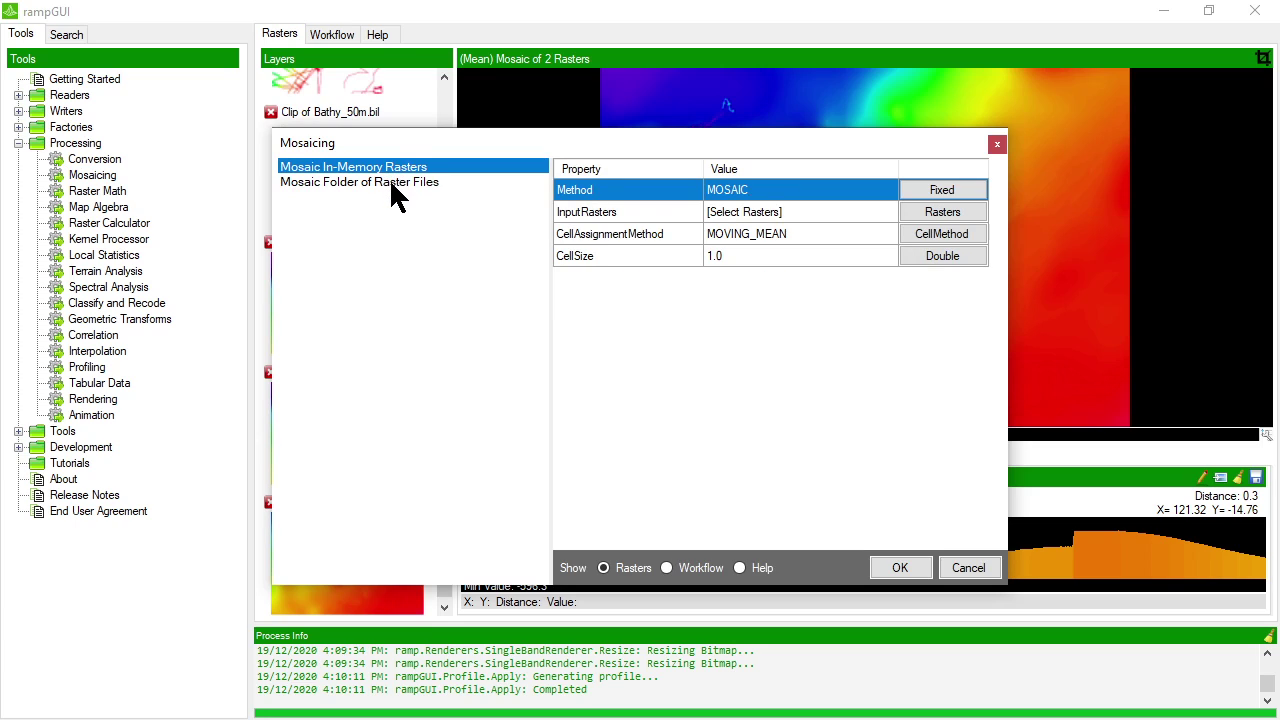
{"action": "left_click", "coordinate": [389, 181]}
{"action": "left_click", "coordinate": [731, 212]}
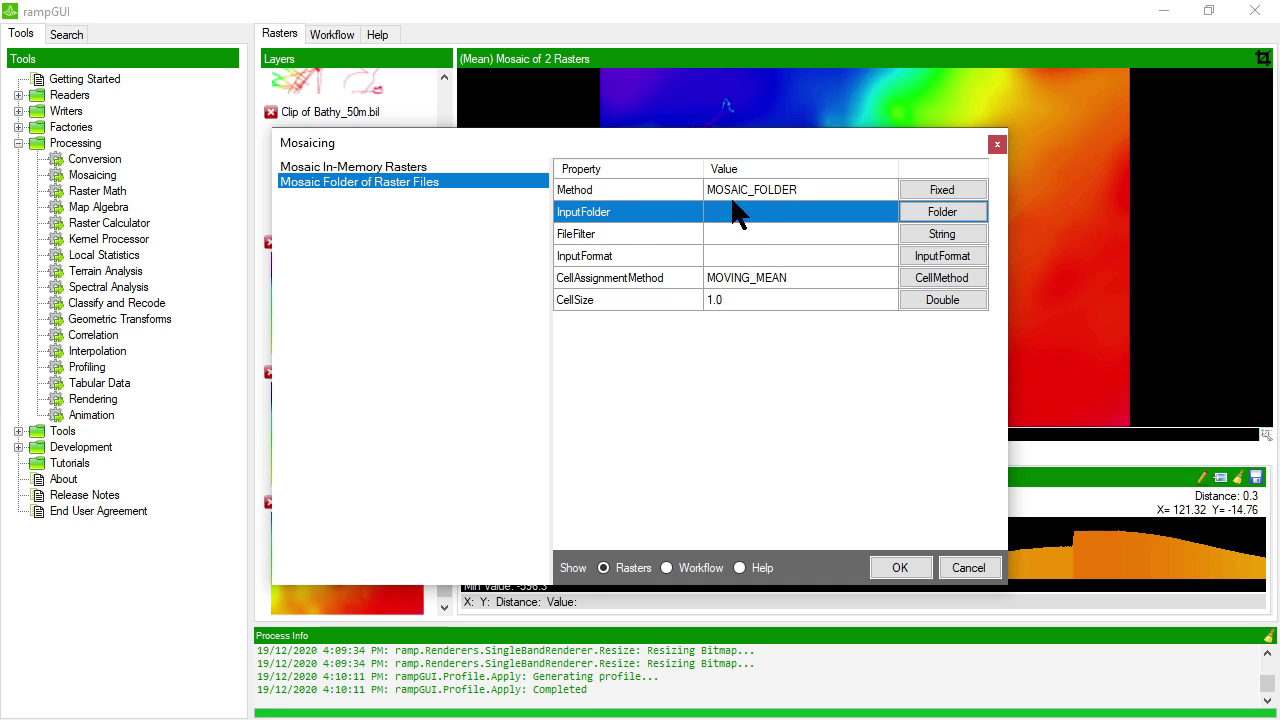
Set the FileFilter property of Mosaic Folder of Raster Files to *.bil.
{"action": "left_click", "coordinate": [728, 235]}
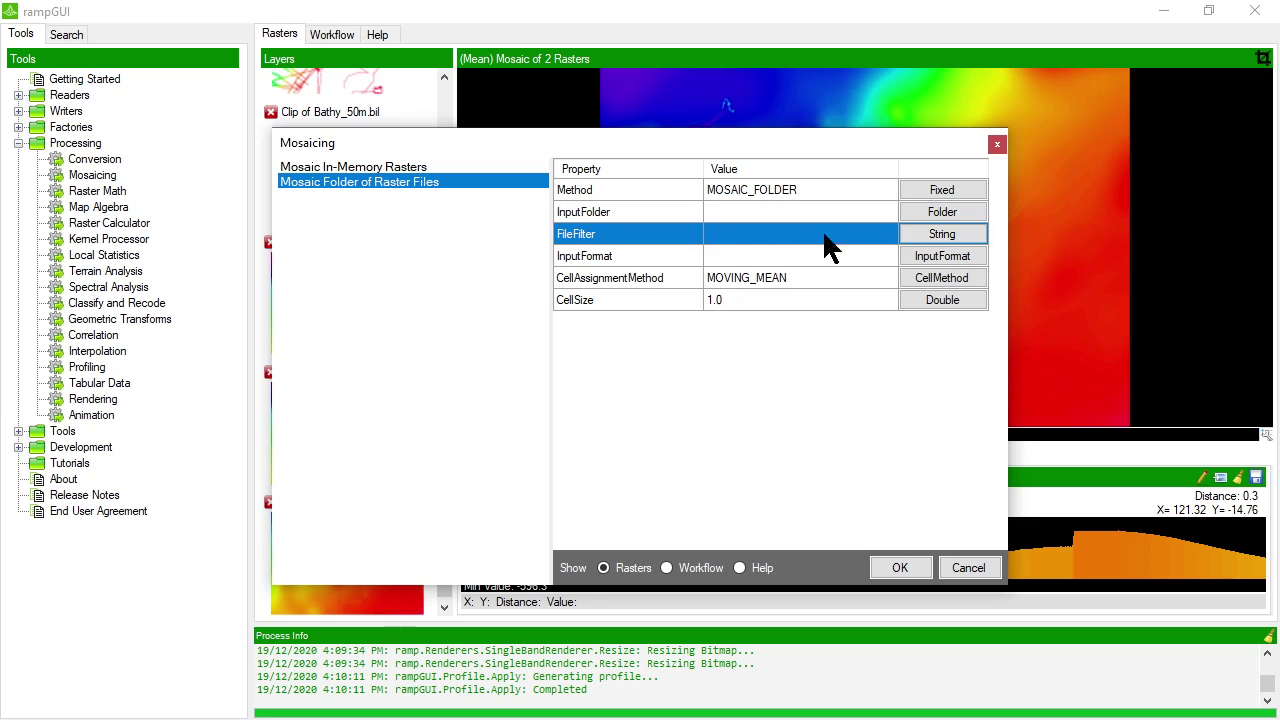
{"action": "left_click", "coordinate": [914, 236]}
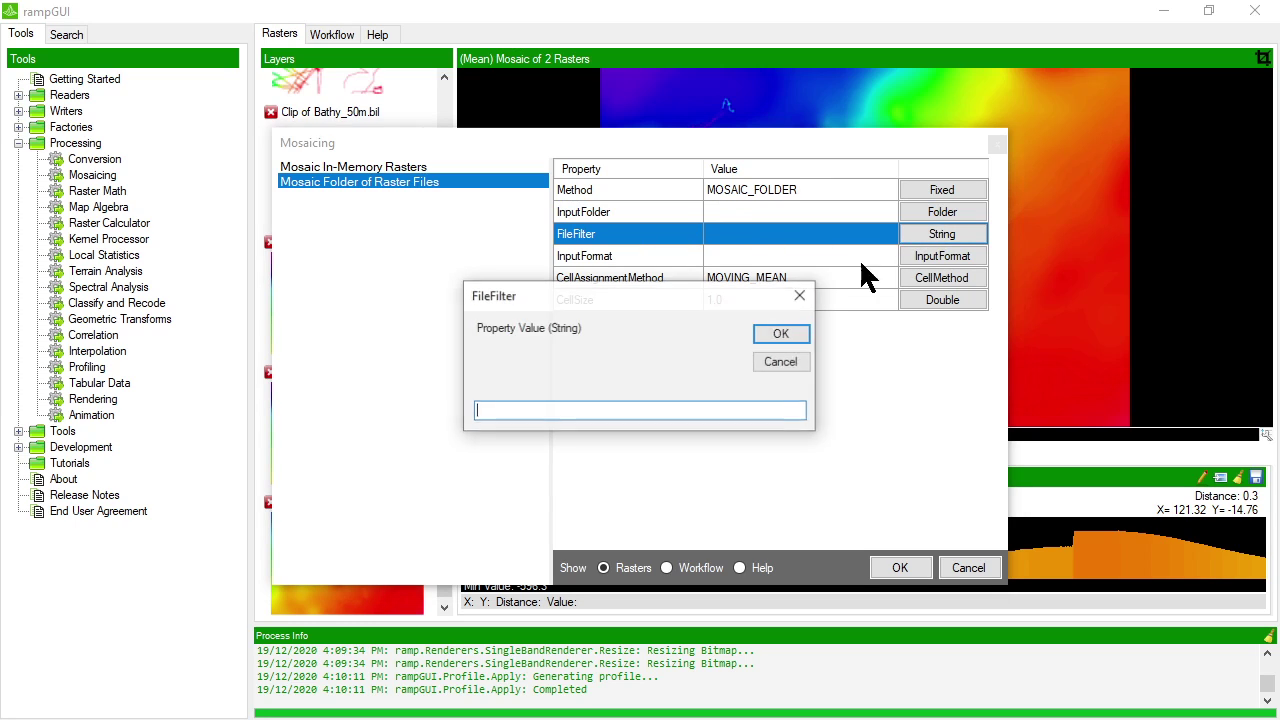
{"action": "type", "text": "*.bil"}
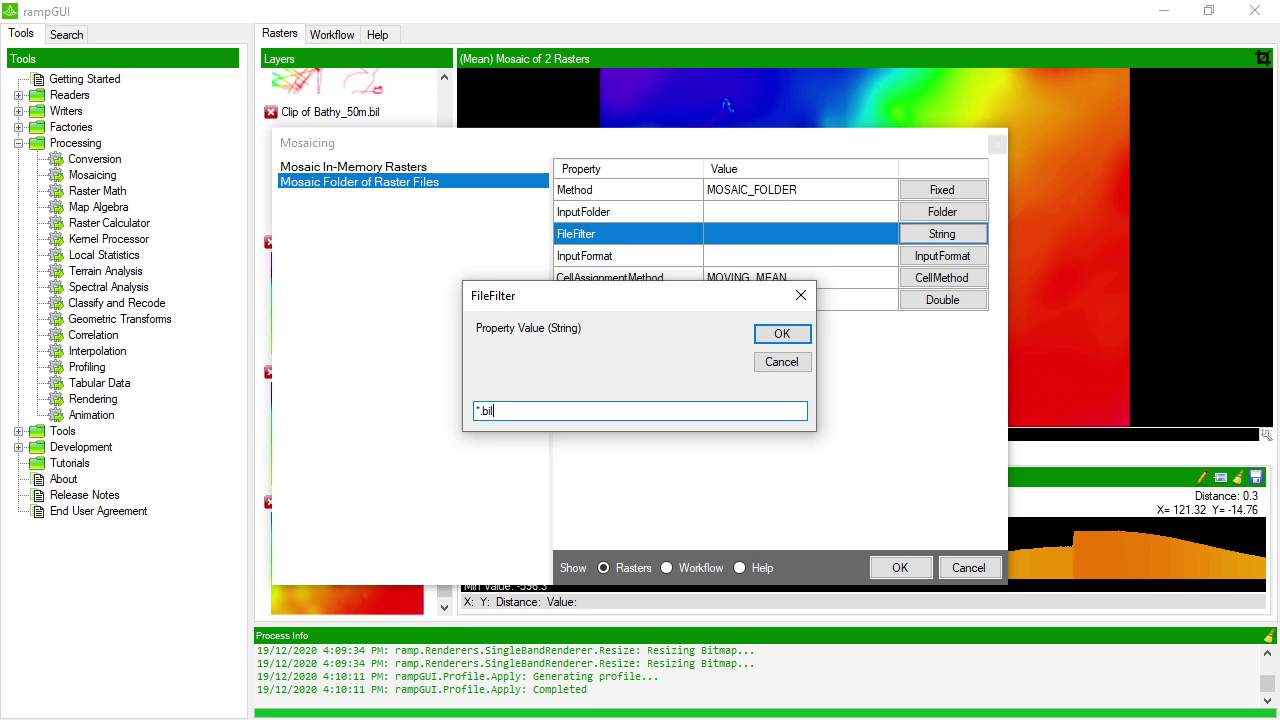
{"action": "key", "text": "Return"}
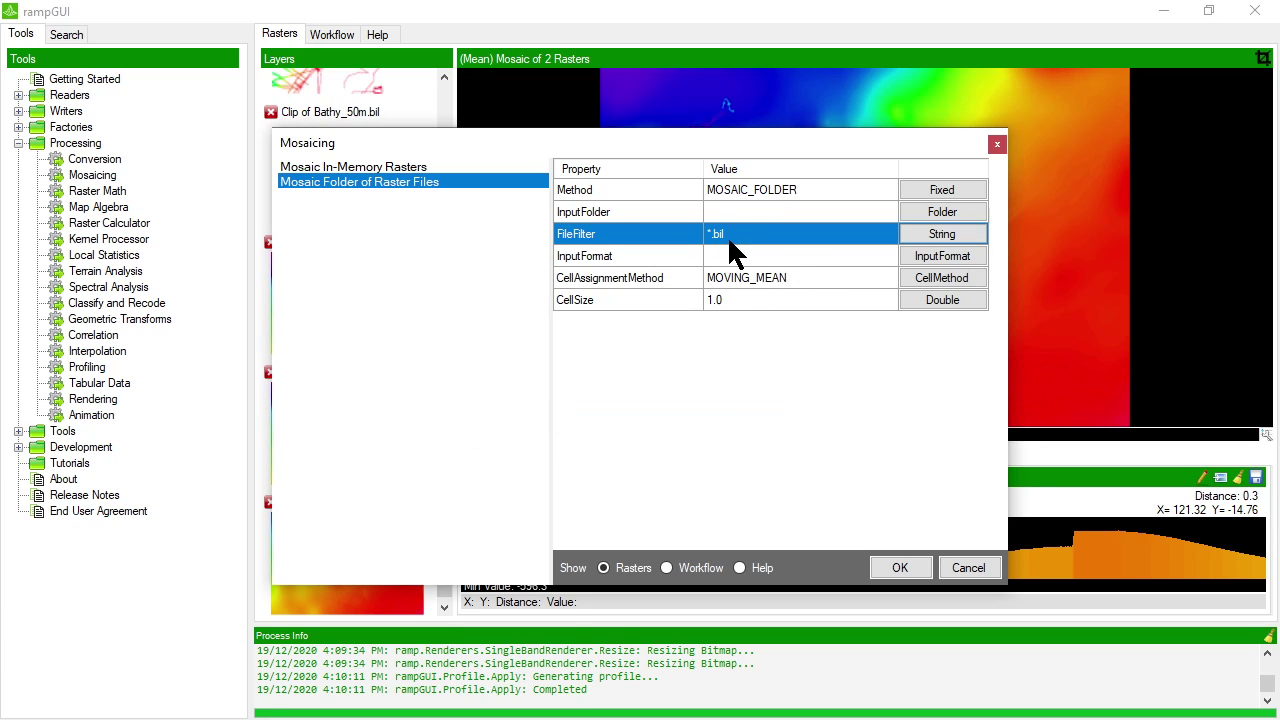
Review the InputFolder, FileFilter and InputFormat properties of the folder mosaic, and close the tool without running it.
{"action": "key", "text": "Up"}
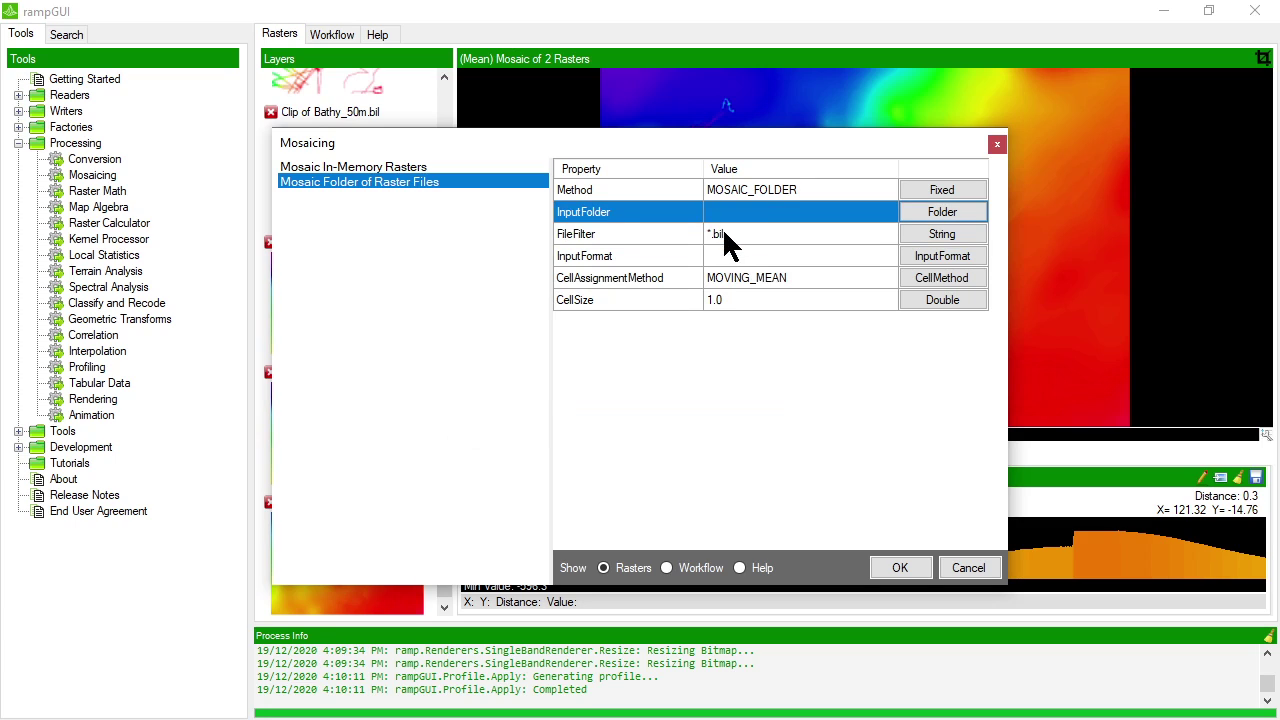
{"action": "key", "text": "Down"}
{"action": "key", "text": "Down"}
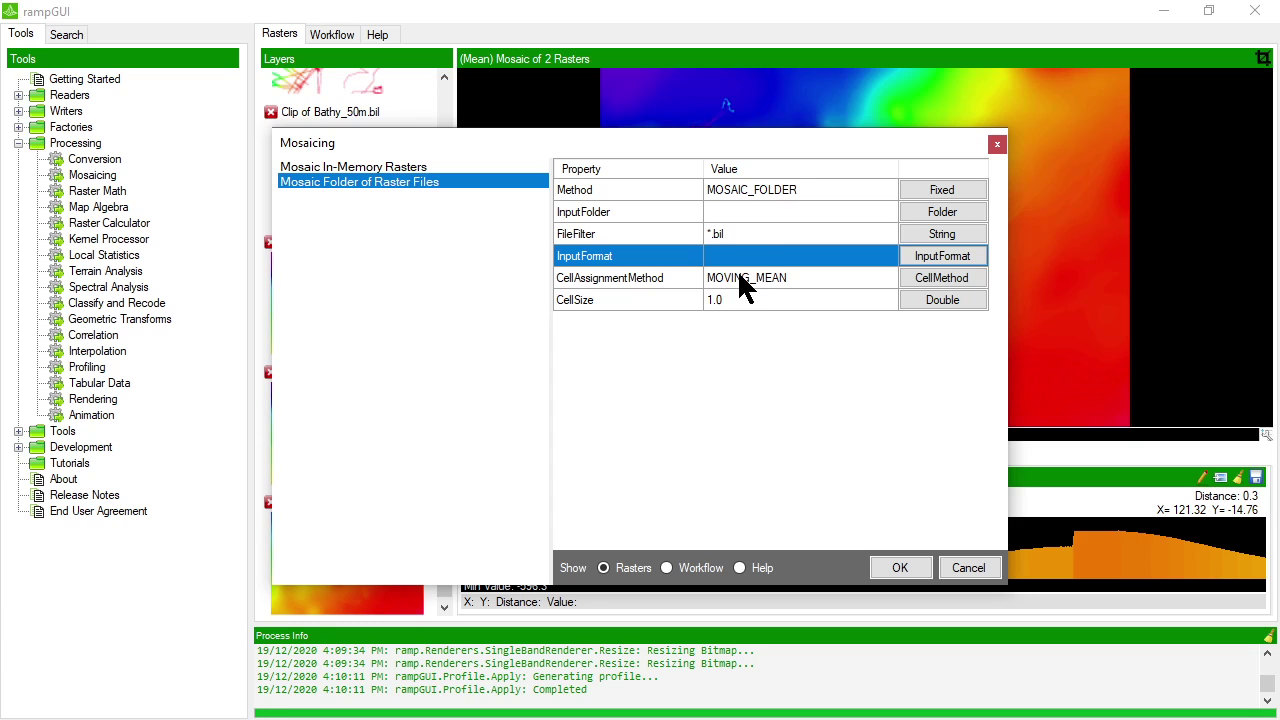
{"action": "left_click", "coordinate": [727, 214]}
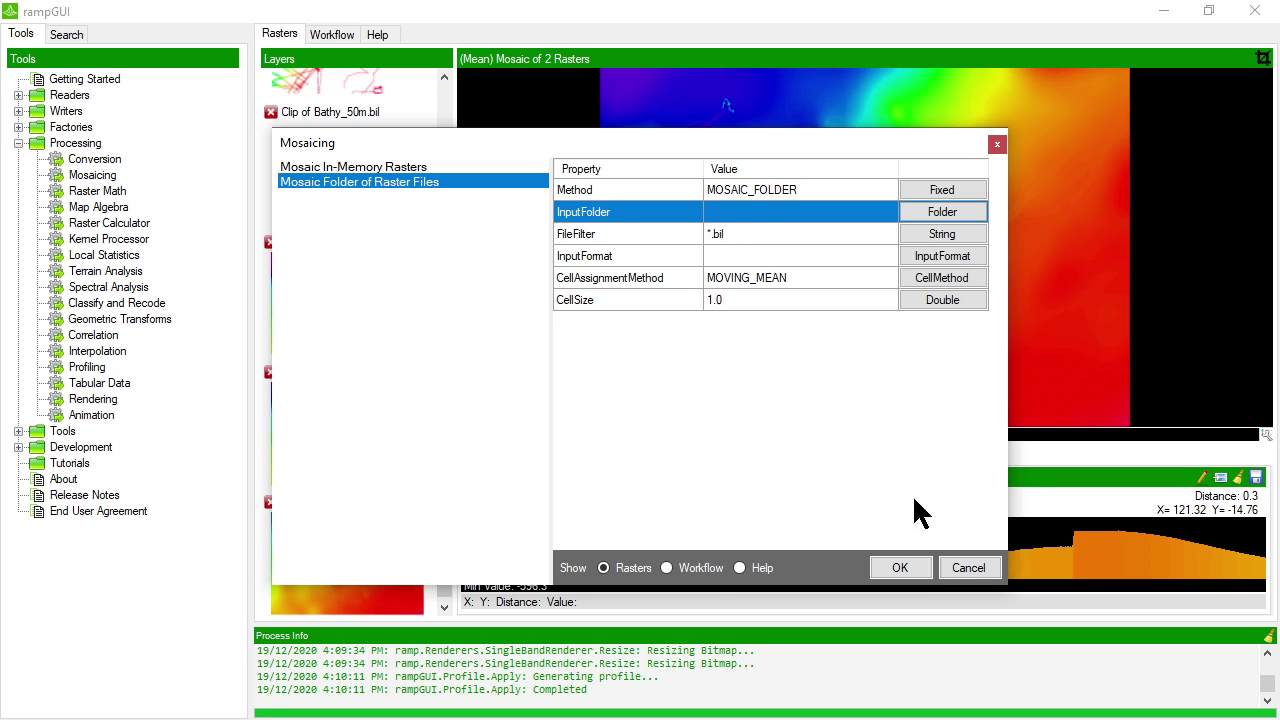
{"action": "left_click", "coordinate": [968, 567]}
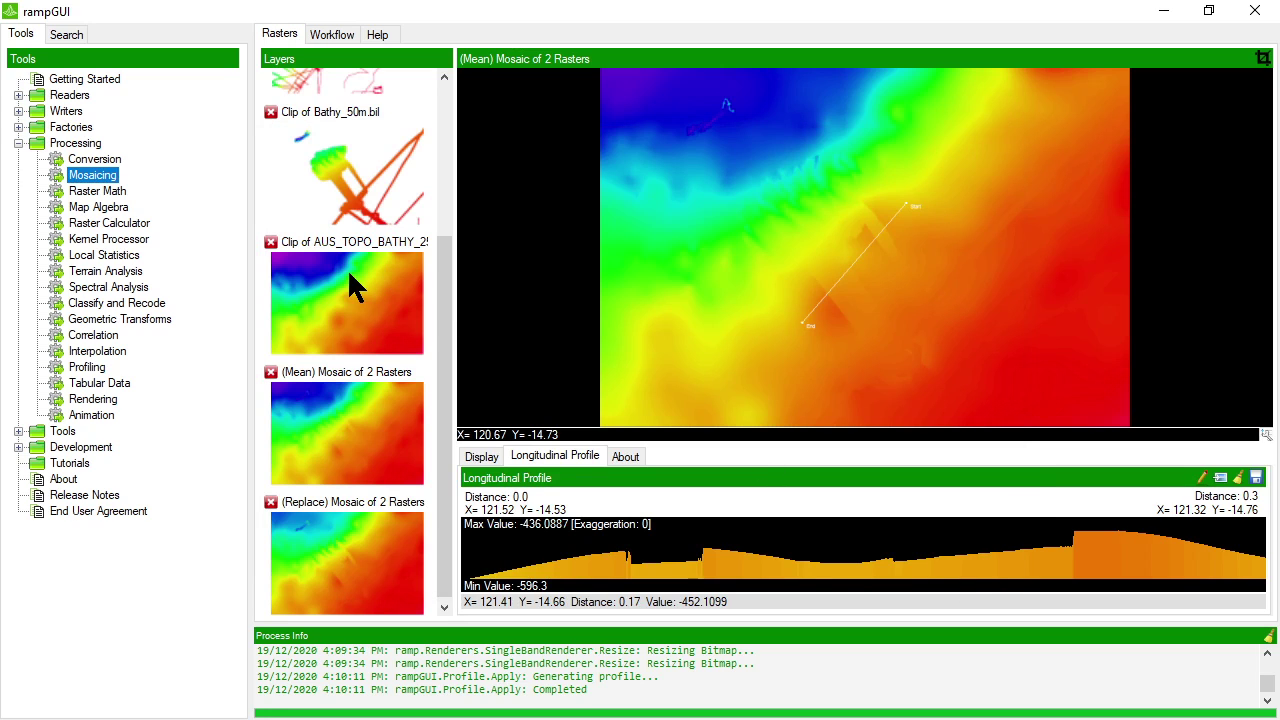
{"action": "scroll", "coordinate": [348, 272], "scroll_direction": "up", "scroll_amount": 2}
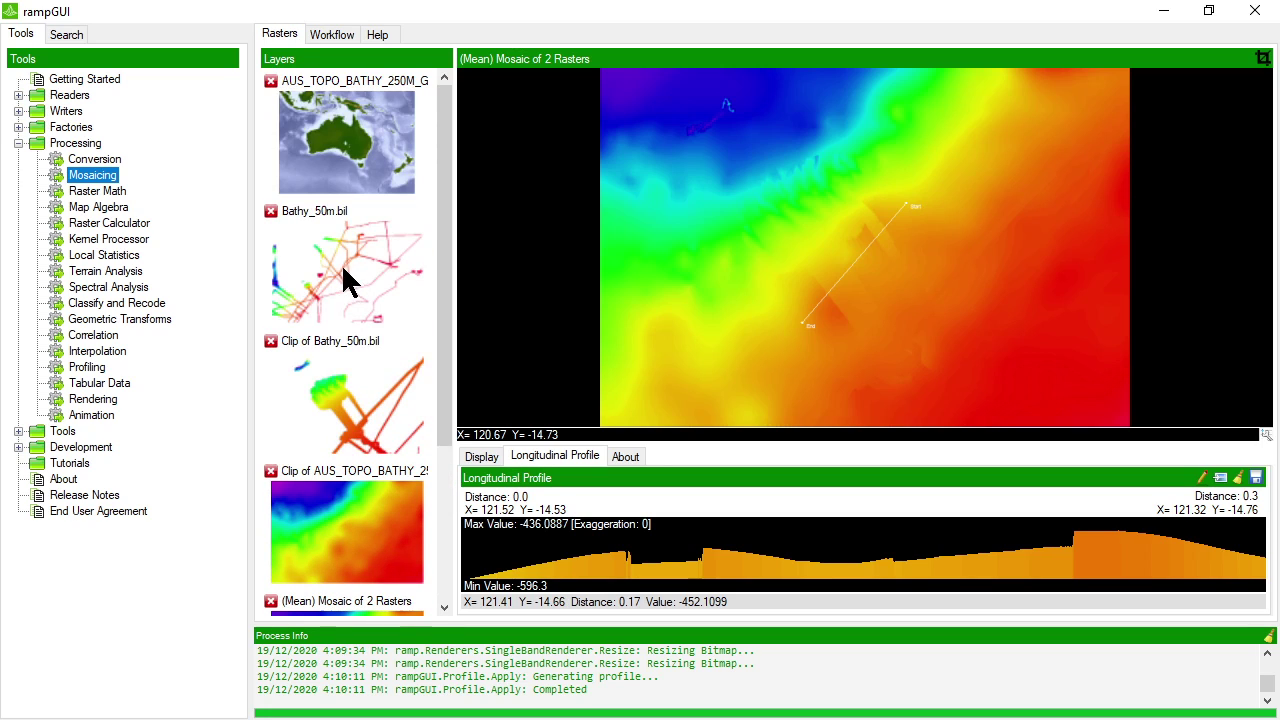